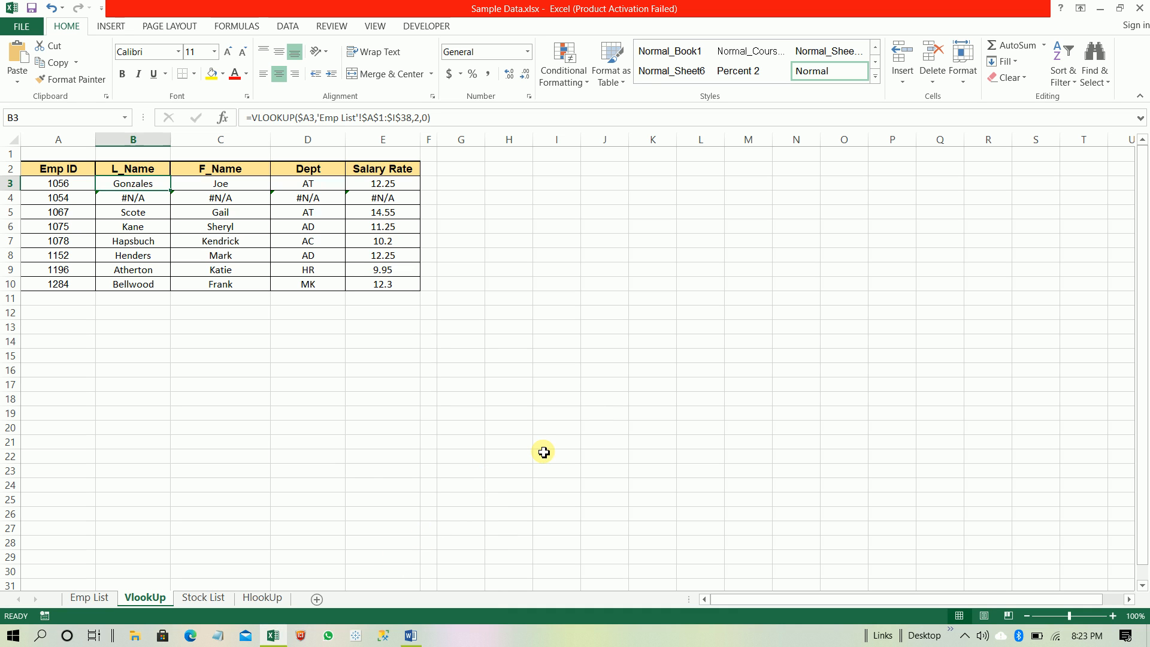
Switch to Word to review the lesson topics on page 2 of Document1, and return to the Excel workbook.
{"action": "left_click", "coordinate": [410, 635]}
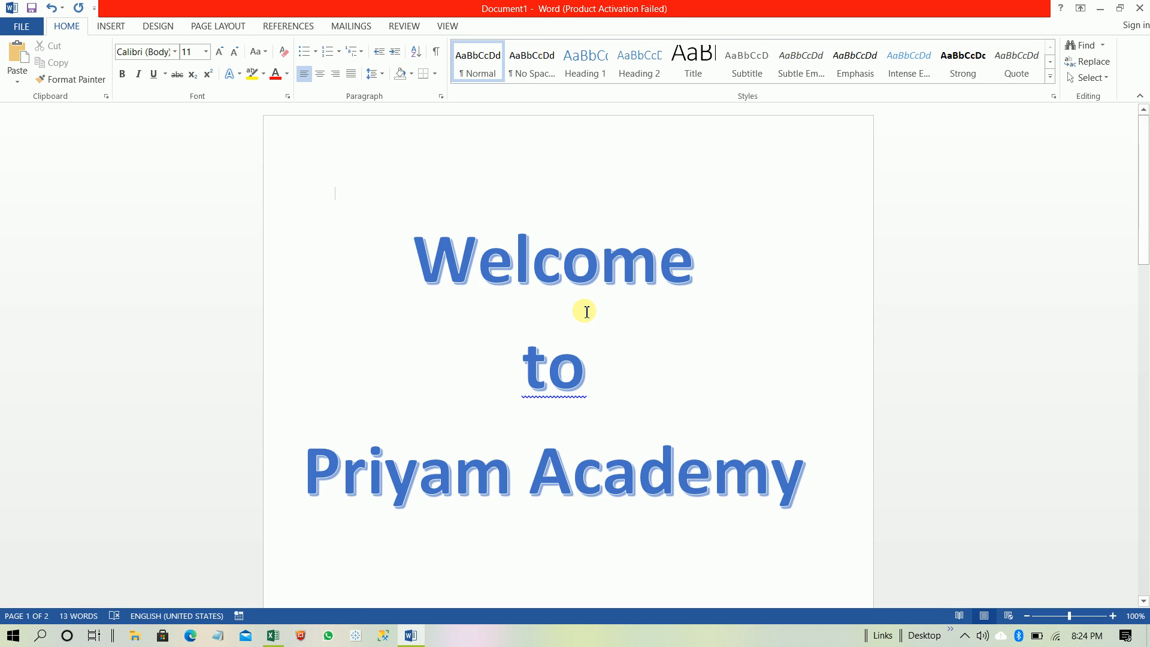
{"action": "scroll", "coordinate": [586, 311], "scroll_direction": "down", "scroll_amount": 10}
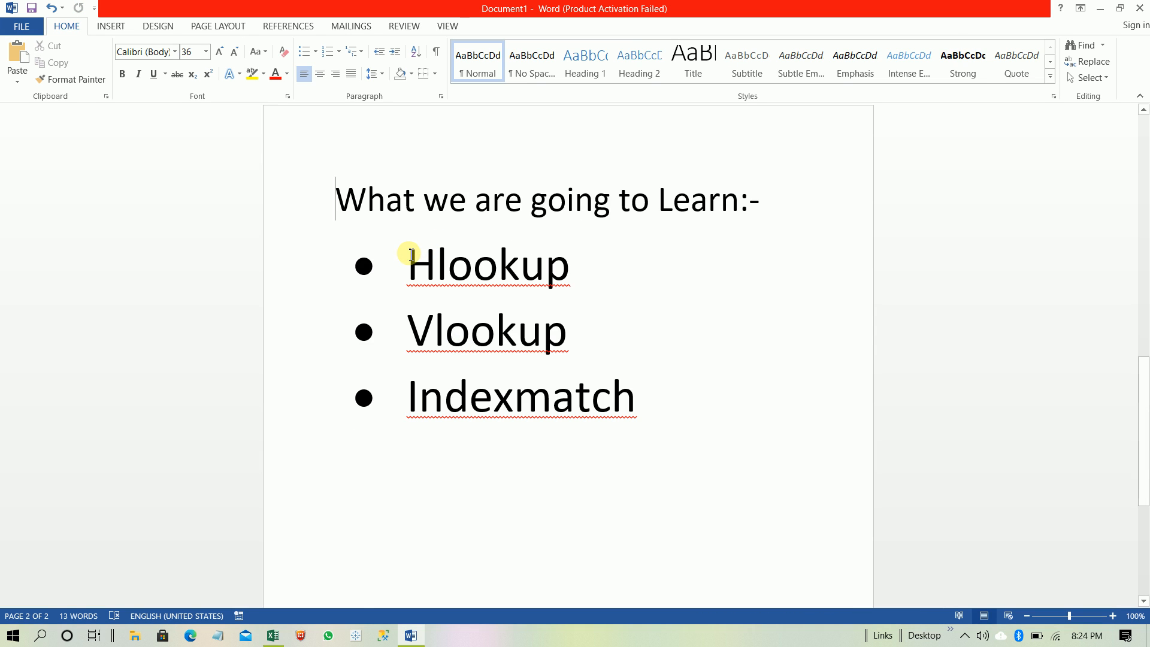
{"action": "key", "text": "alt+Tab"}
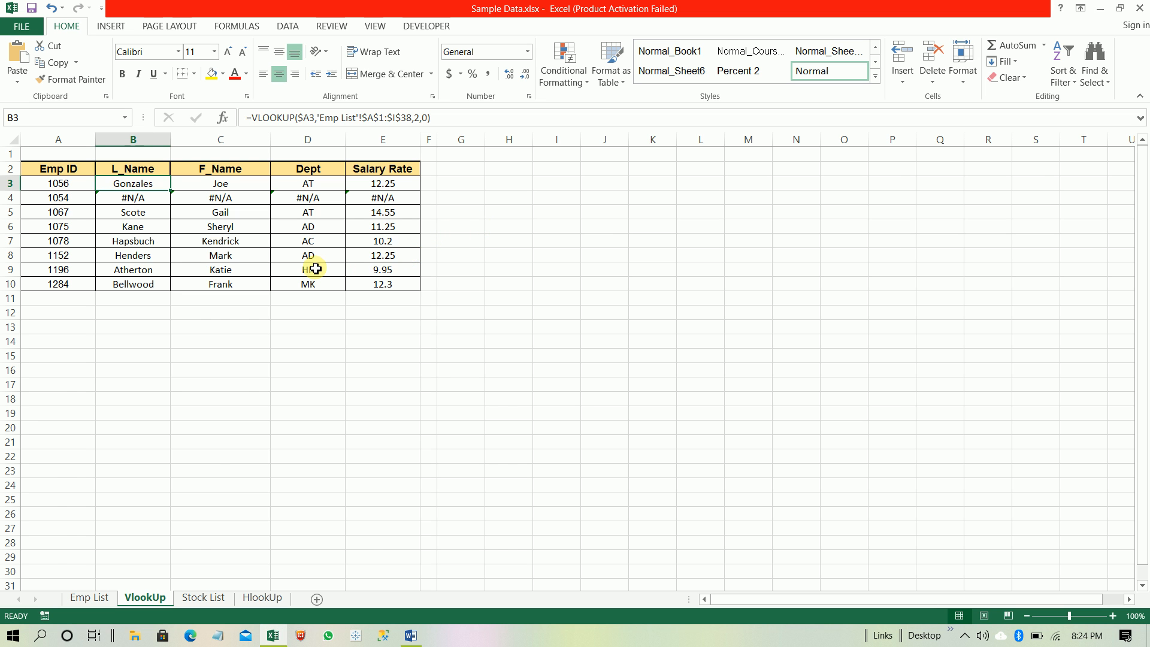
Examine the Emp List sheet's column headings and the full extent of its employee records, from the header row to the last row.
{"action": "key", "text": "ctrl+Page_Up"}
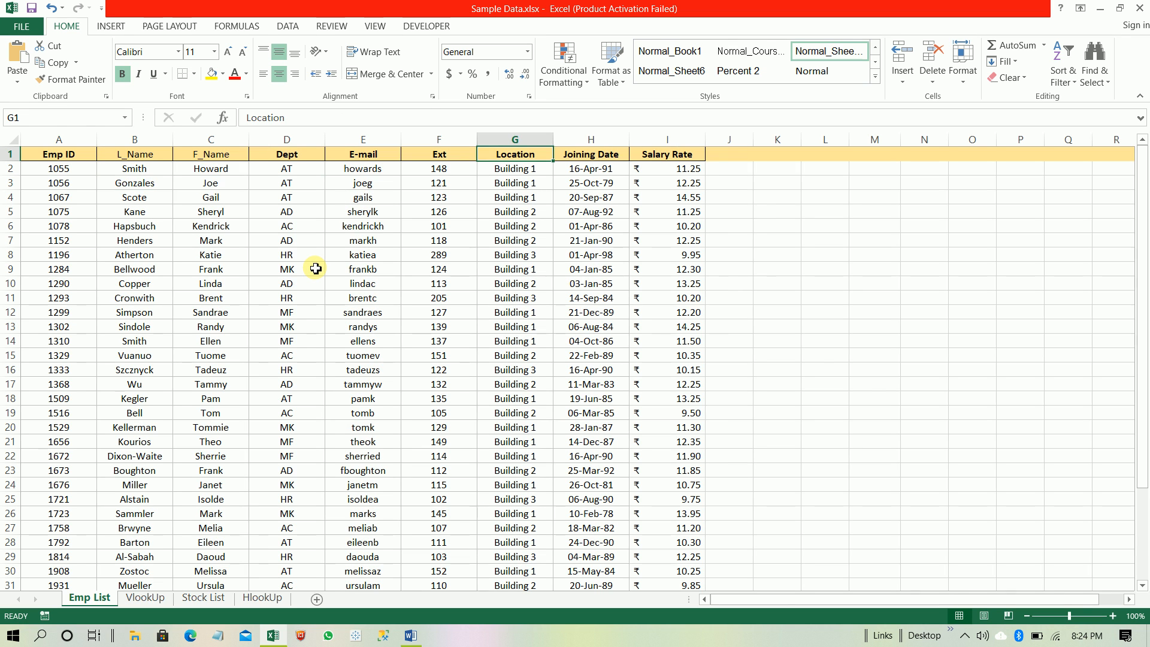
{"action": "key", "text": "ctrl+Home"}
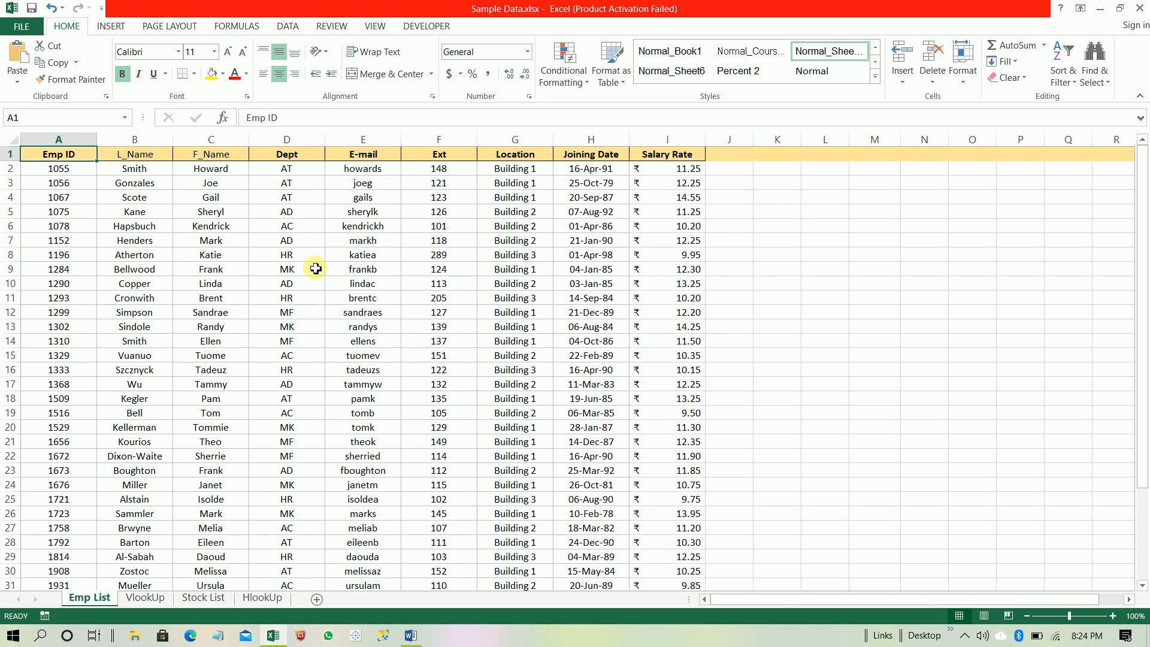
{"action": "key", "text": "ctrl+shift+Right"}
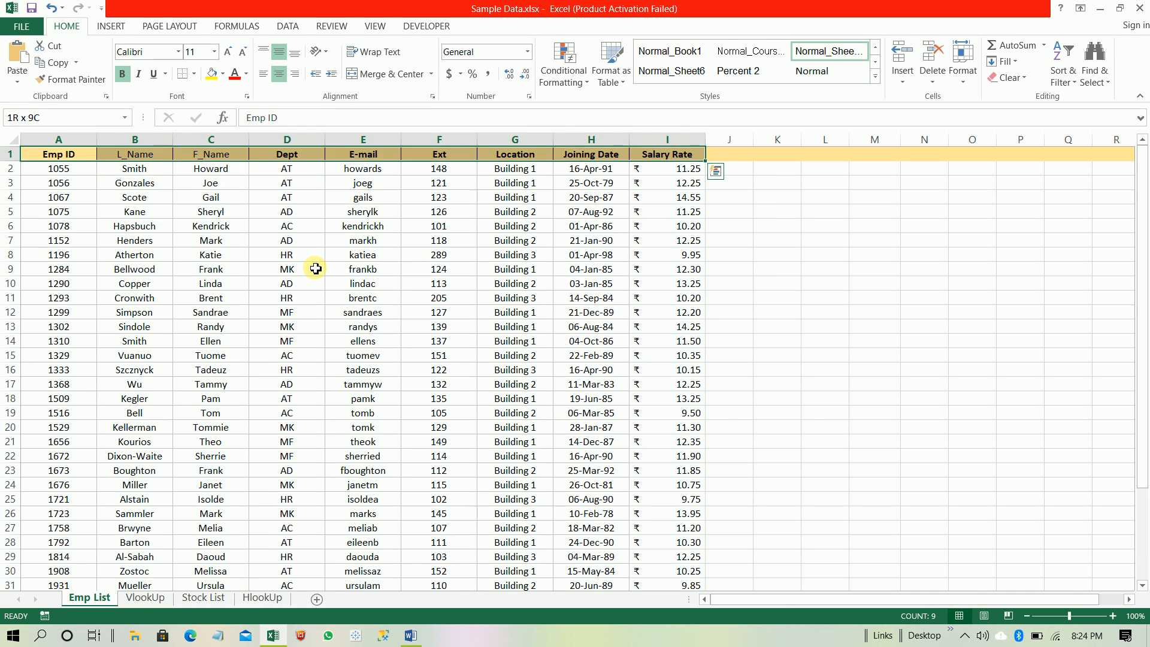
{"action": "key", "text": "ctrl+shift+Down"}
{"action": "key", "text": "ctrl+Home"}
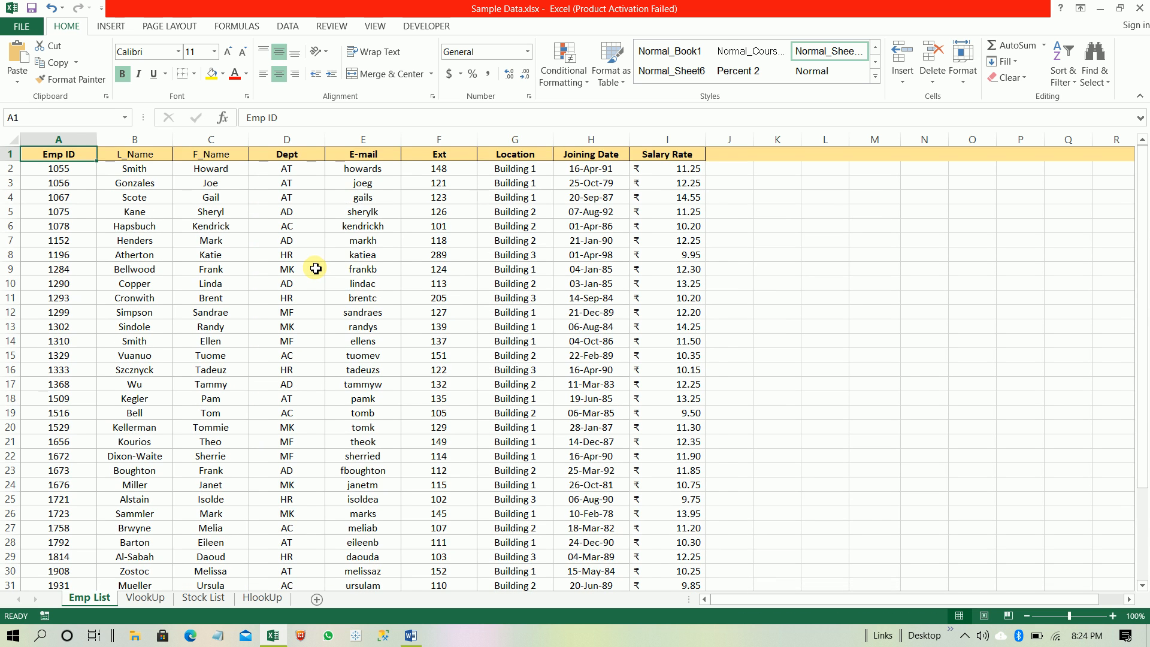
{"action": "key", "text": "ctrl+Down"}
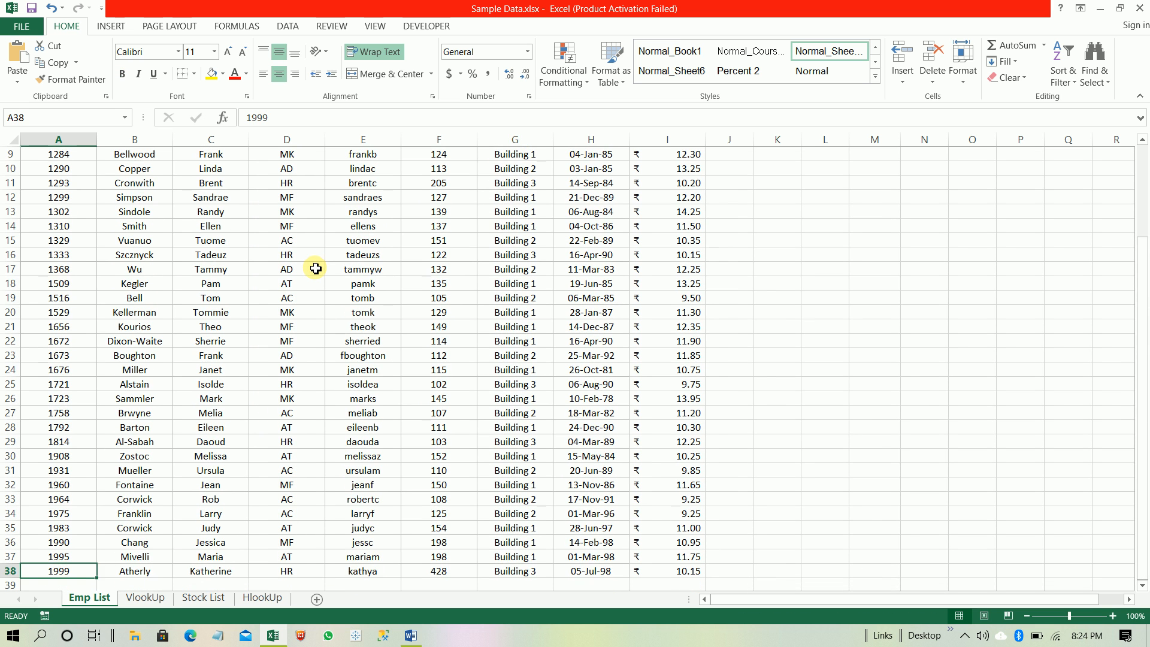
{"action": "key", "text": "ctrl+Up"}
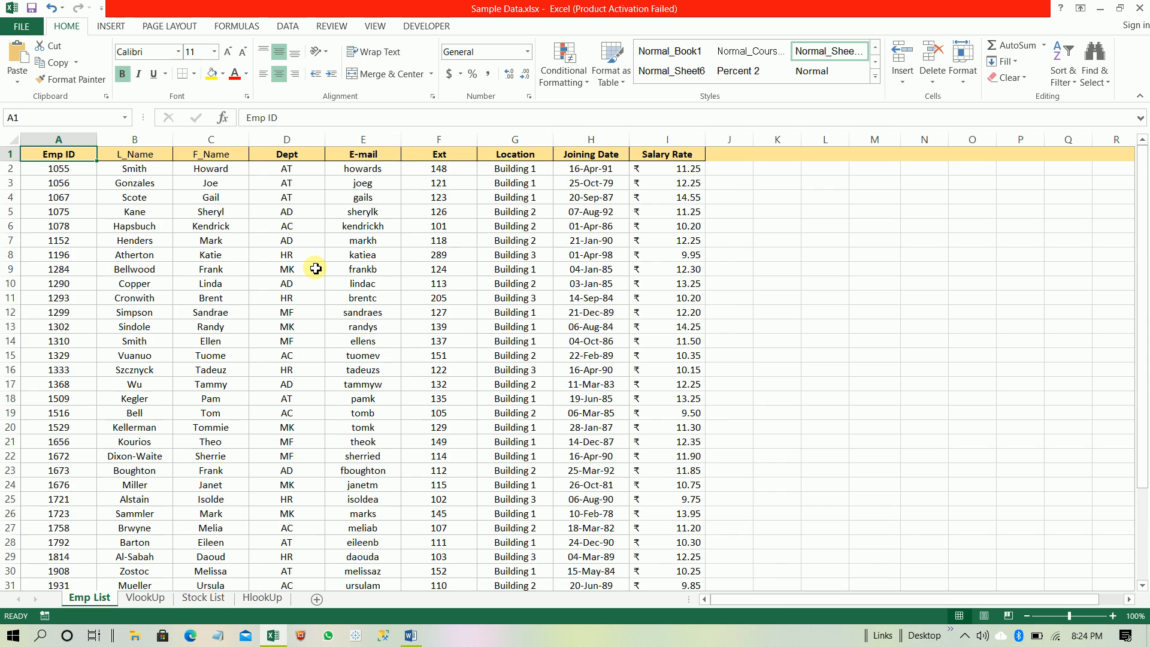
{"action": "key", "text": "ctrl+Down"}
{"action": "key", "text": "ctrl+Up"}
{"action": "key", "text": "ctrl+Down"}
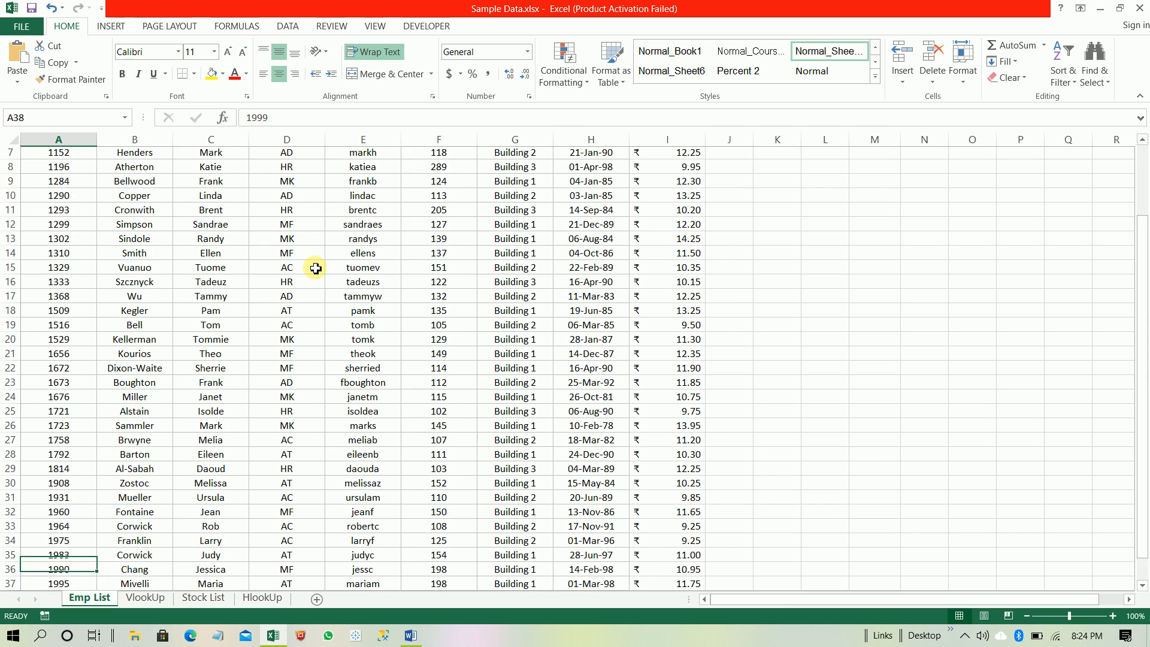
{"action": "key", "text": "ctrl+Up"}
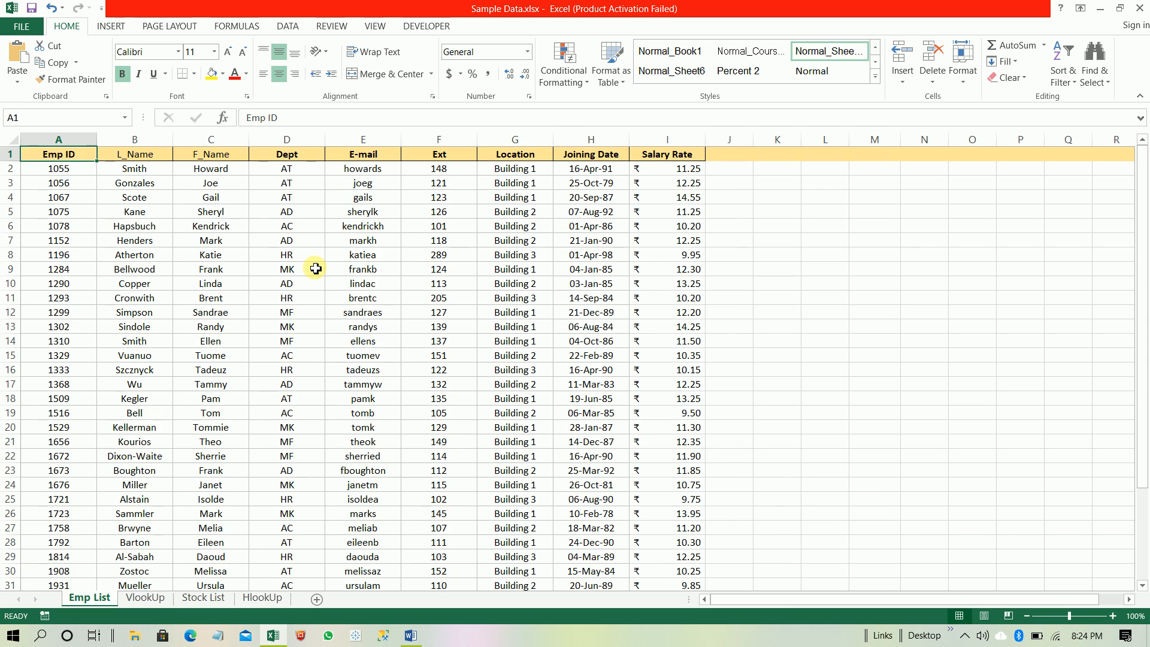
{"action": "key", "text": "ctrl+Down"}
{"action": "key", "text": "ctrl+Up"}
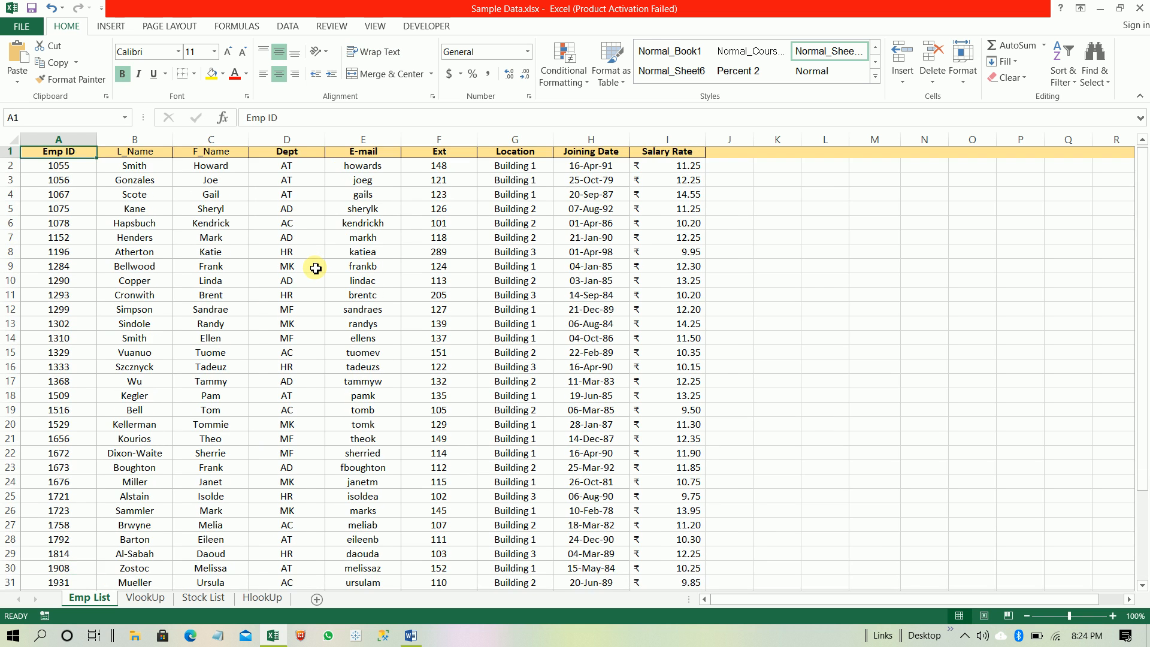
{"action": "key", "text": "ctrl+Down"}
{"action": "key", "text": "ctrl+Up"}
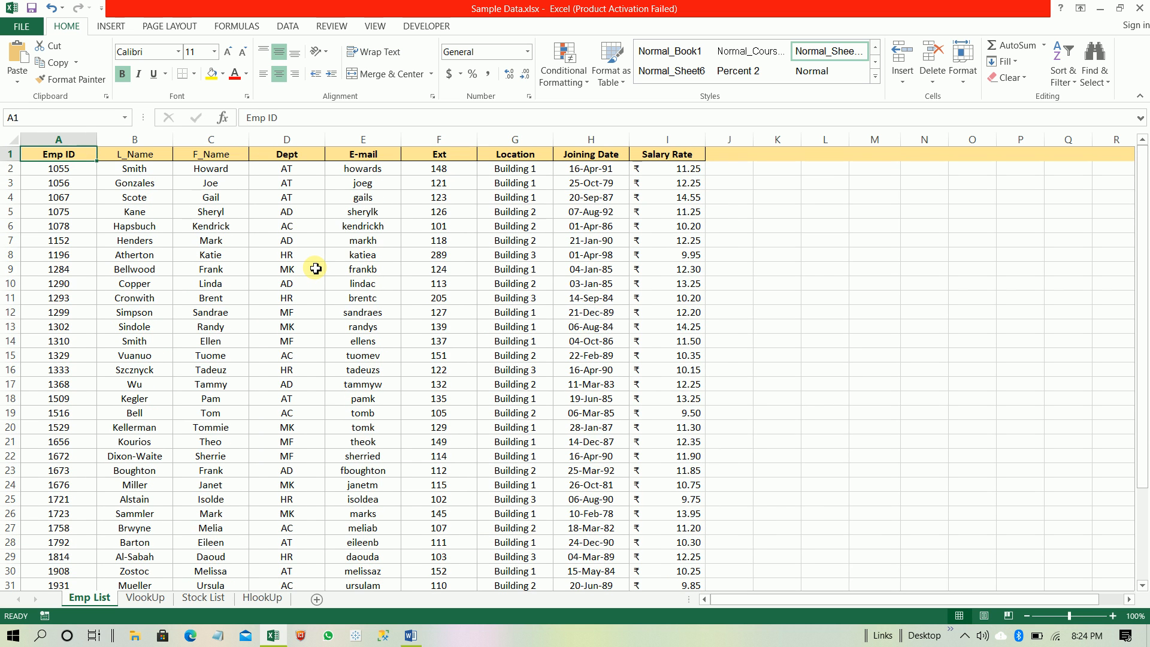
{"action": "key", "text": "Right"}
{"action": "key", "text": "Down"}
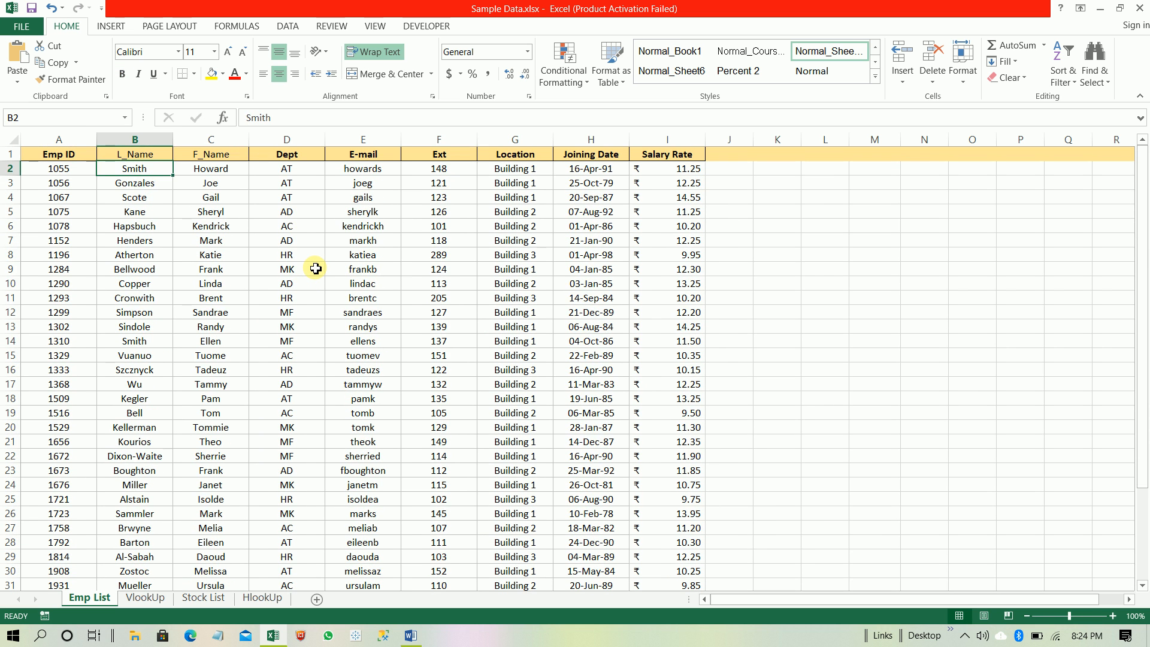
Compare the VlookUp sheet's Emp ID column with the employee records on the Emp List sheet.
{"action": "key", "text": "ctrl+Page_Down"}
{"action": "key", "text": "Left"}
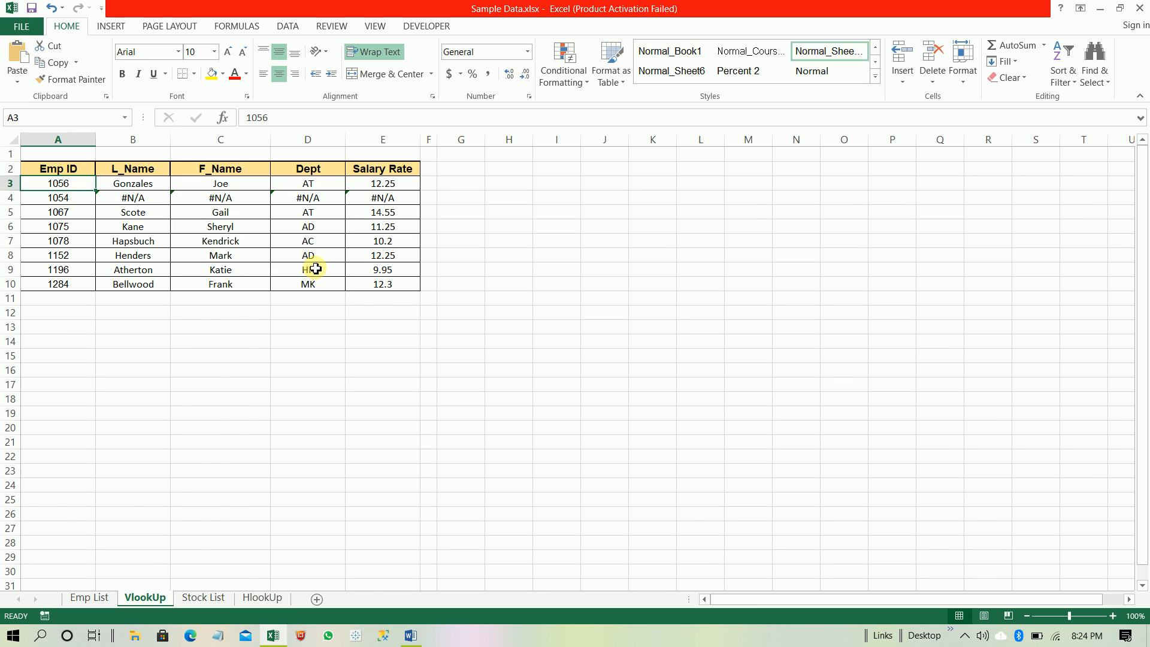
{"action": "key", "text": "ctrl+Page_Up"}
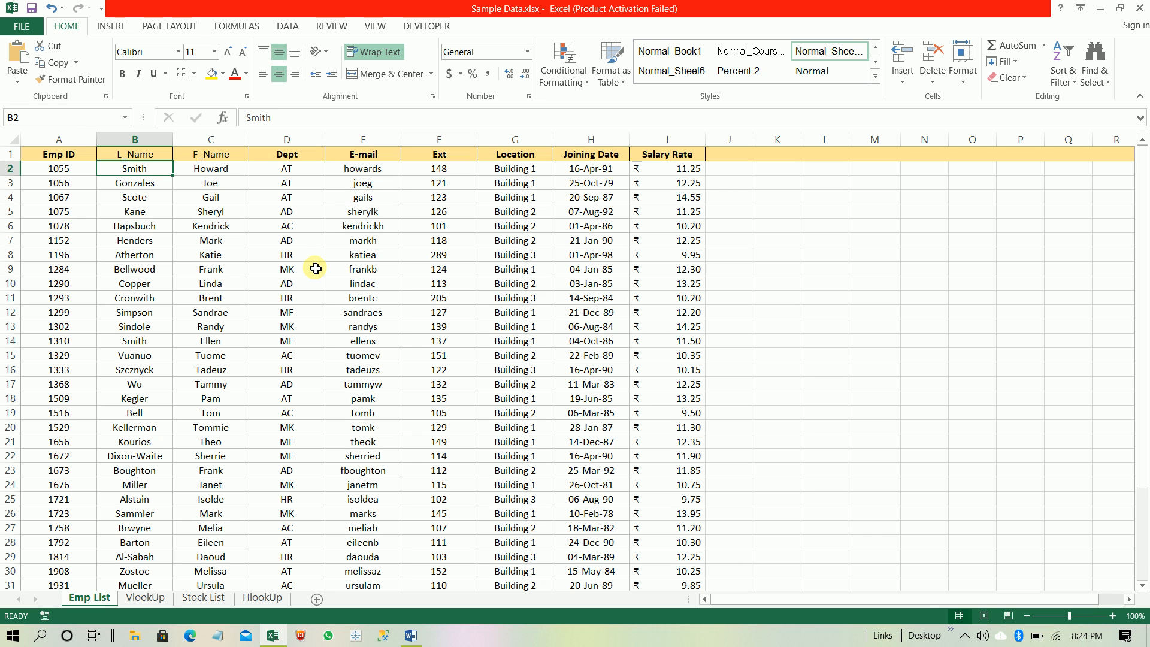
{"action": "key", "text": "ctrl+Page_Down"}
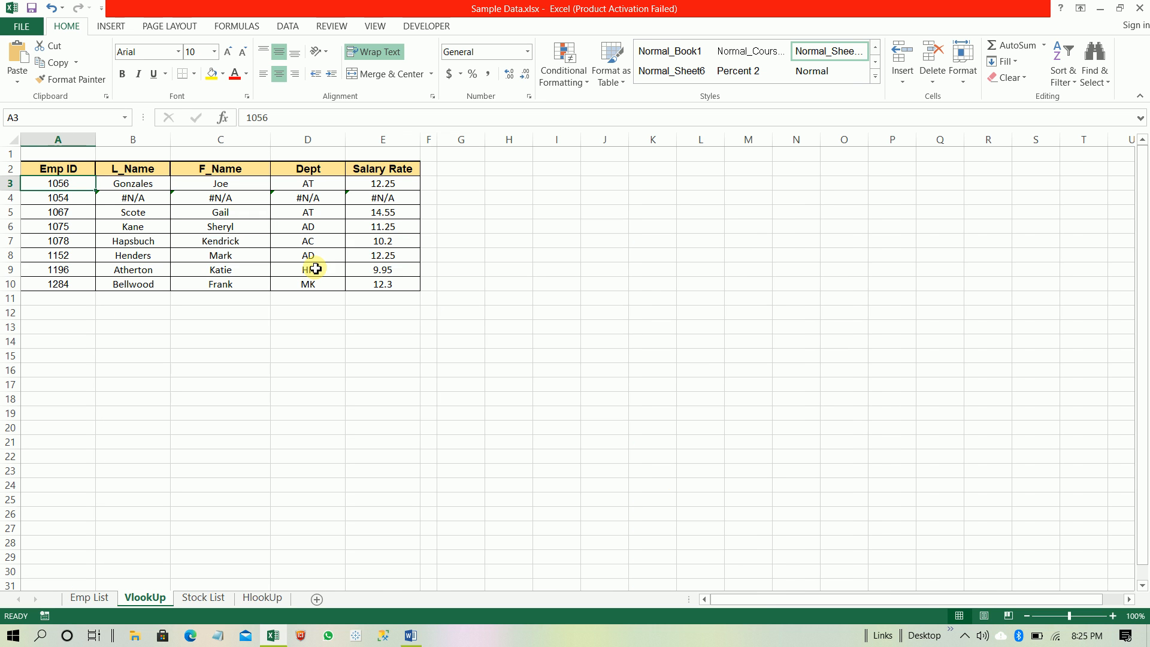
Search the Emp List sheet for the Emp ID copied from cell A3 of the VlookUp sheet, and return to the VlookUp sheet.
{"action": "key", "text": "ctrl+c"}
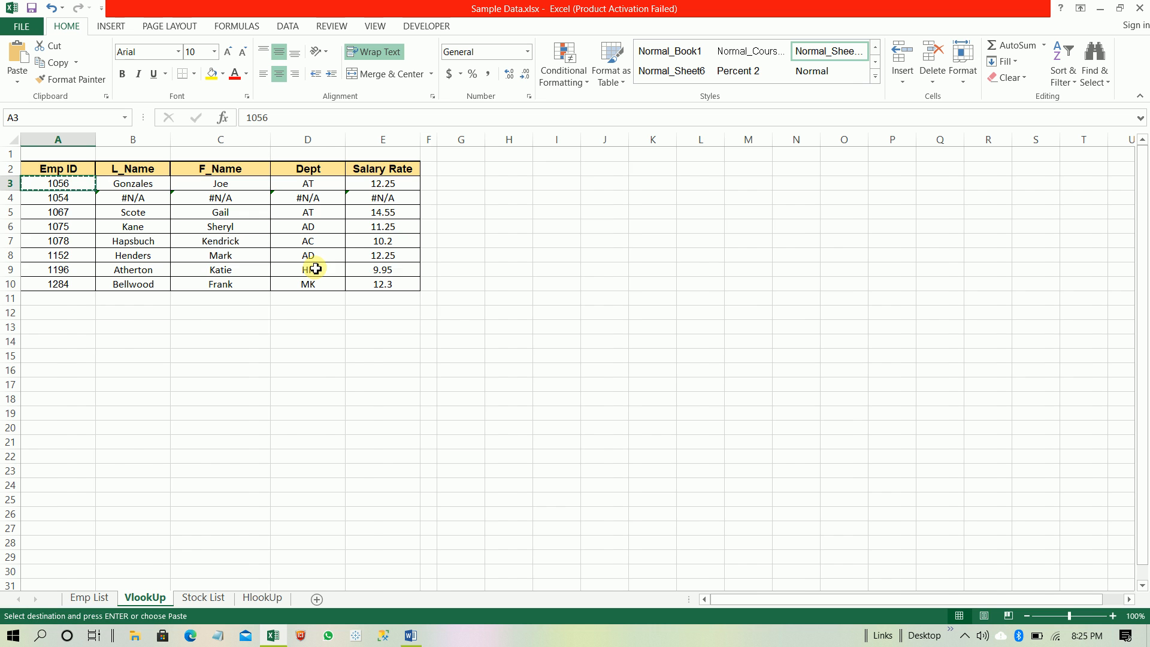
{"action": "key", "text": "ctrl+Page_Up"}
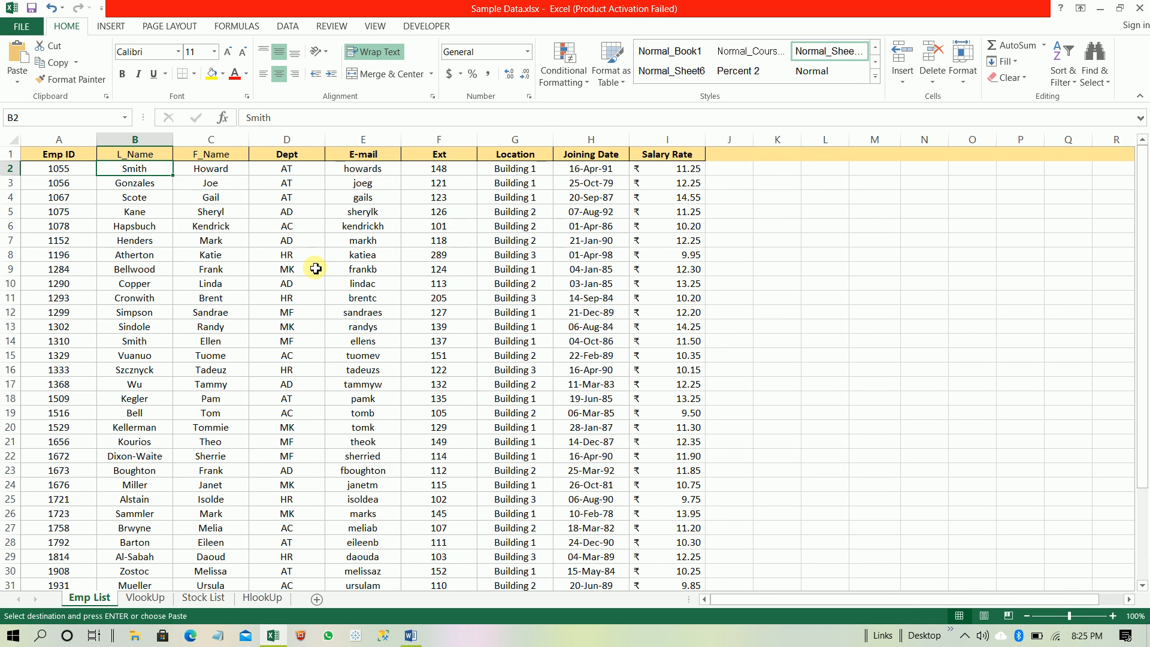
{"action": "key", "text": "ctrl+f"}
{"action": "key", "text": "ctrl+v"}
{"action": "key", "text": "Return"}
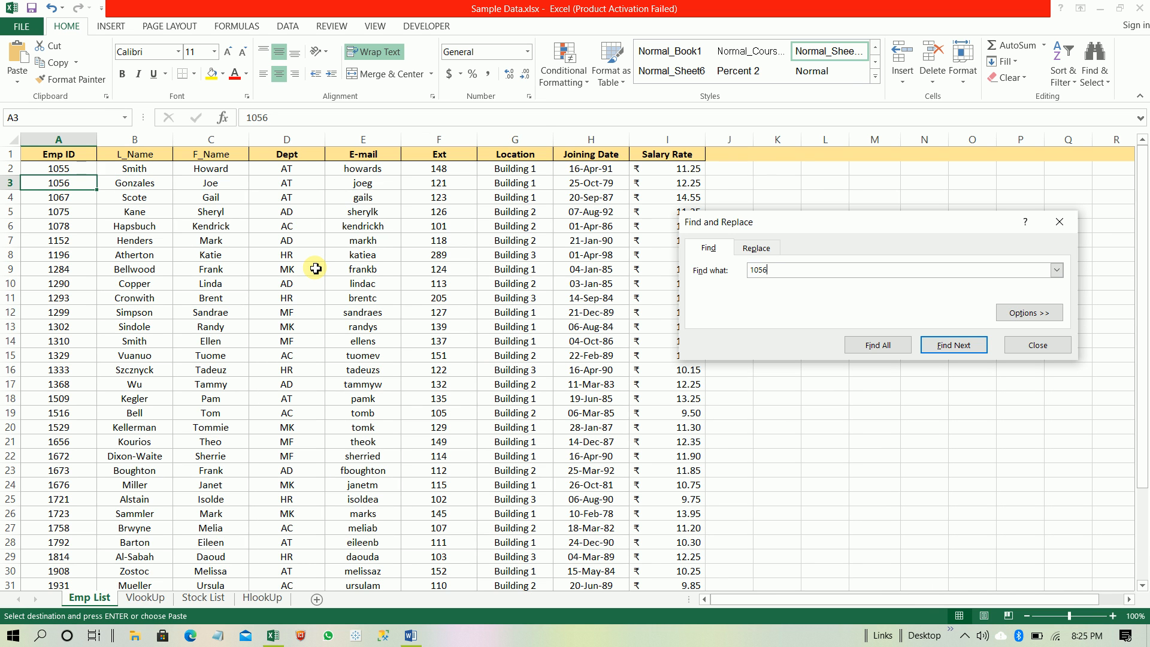
{"action": "key", "text": "Escape"}
{"action": "key", "text": "ctrl+Page_Down"}
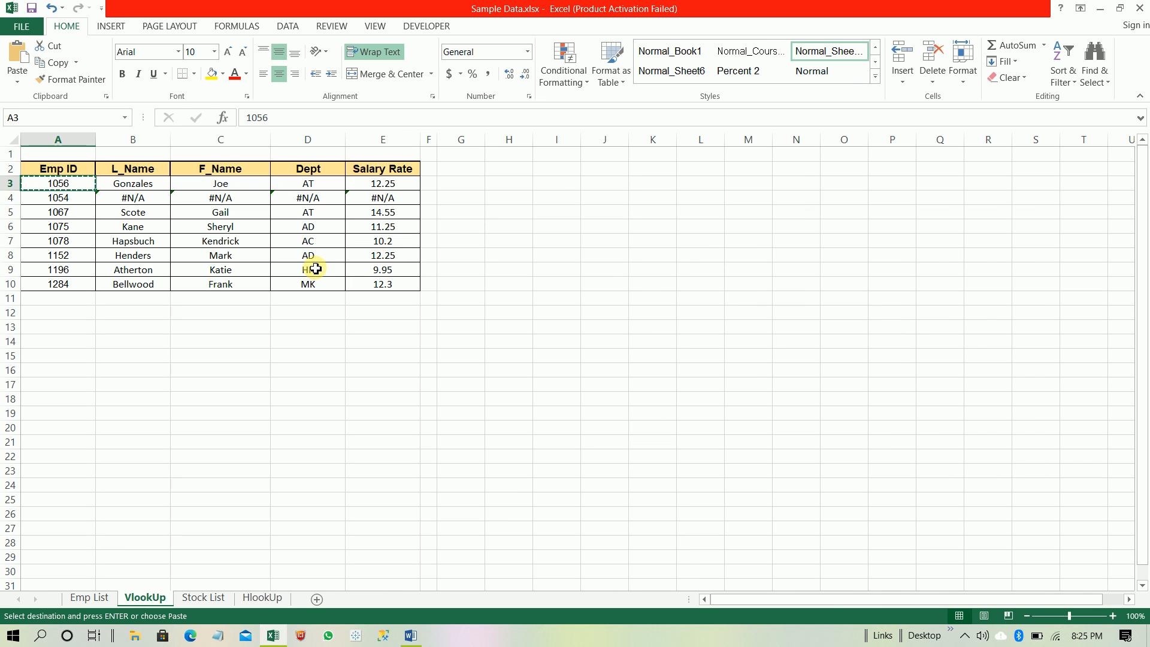
{"action": "key", "text": "Escape"}
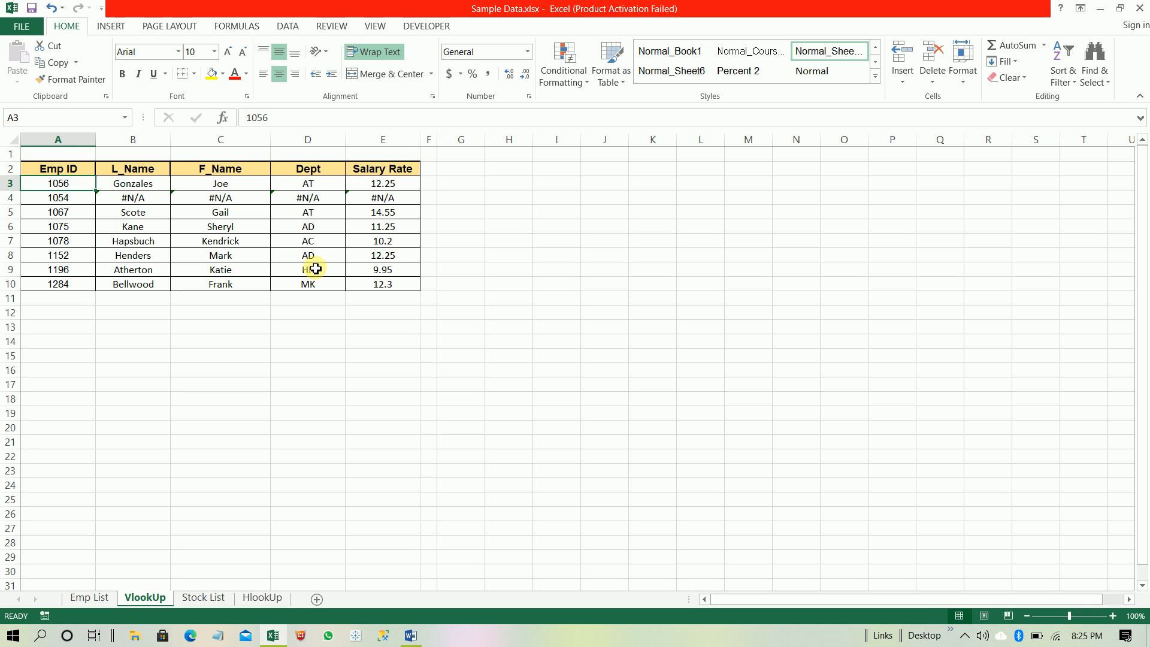
Inspect the VLOOKUP formula in cell B3 and recheck the topic list in the Word document before returning to Excel.
{"action": "key", "text": "Right"}
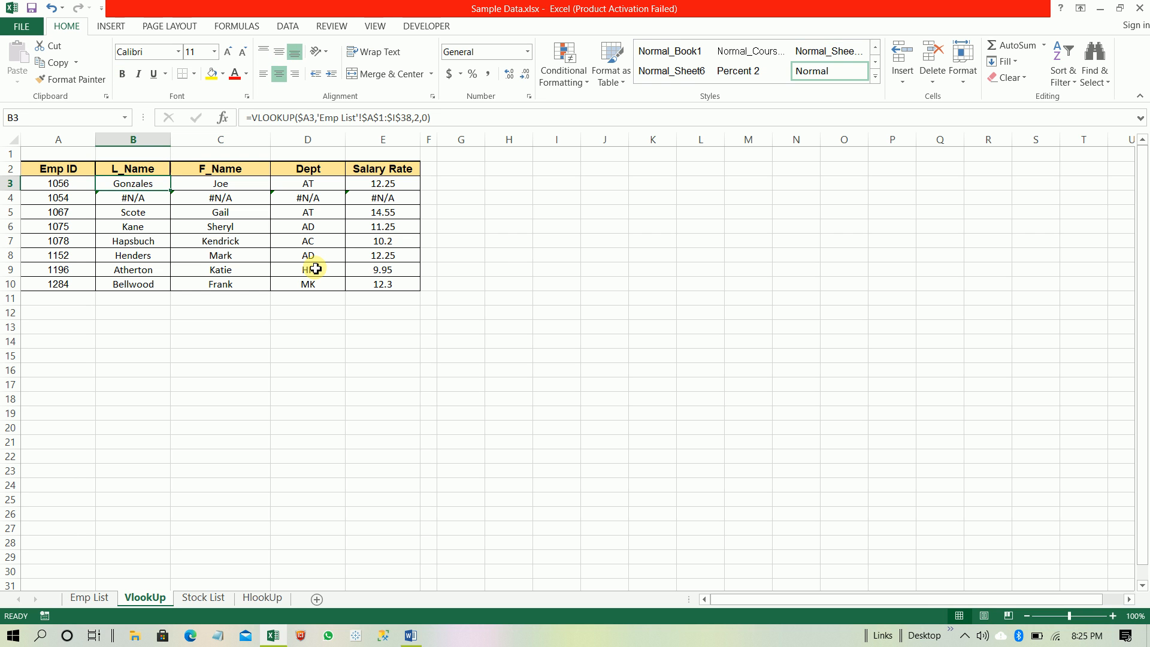
{"action": "key", "text": "alt+Tab"}
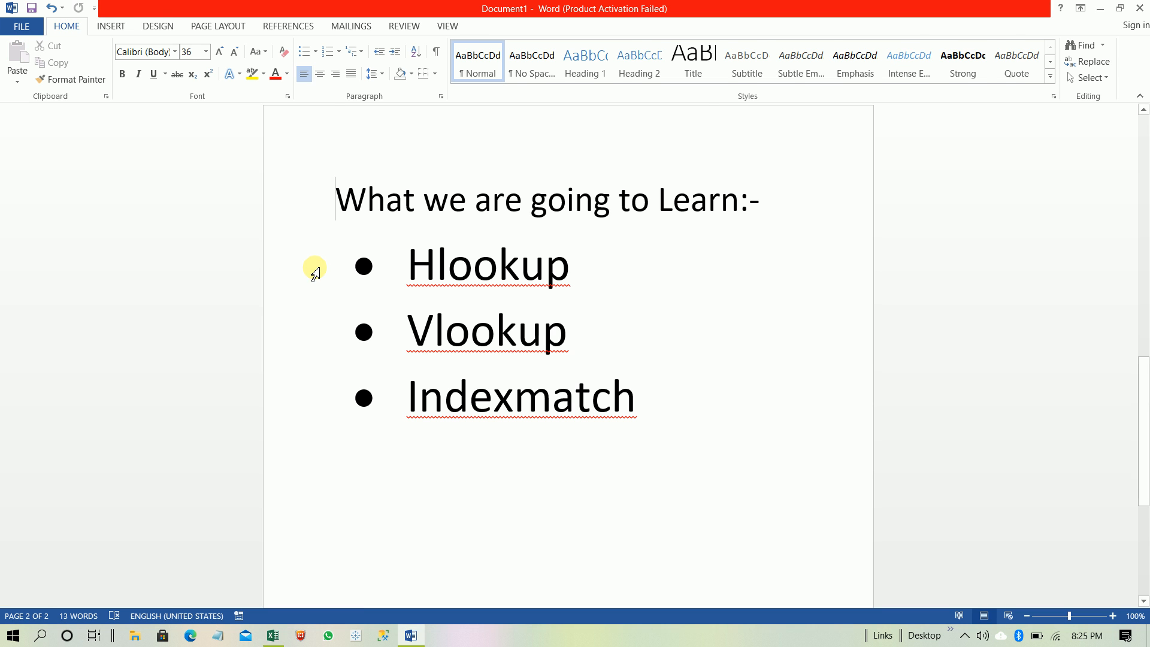
{"action": "key", "text": "alt+Tab"}
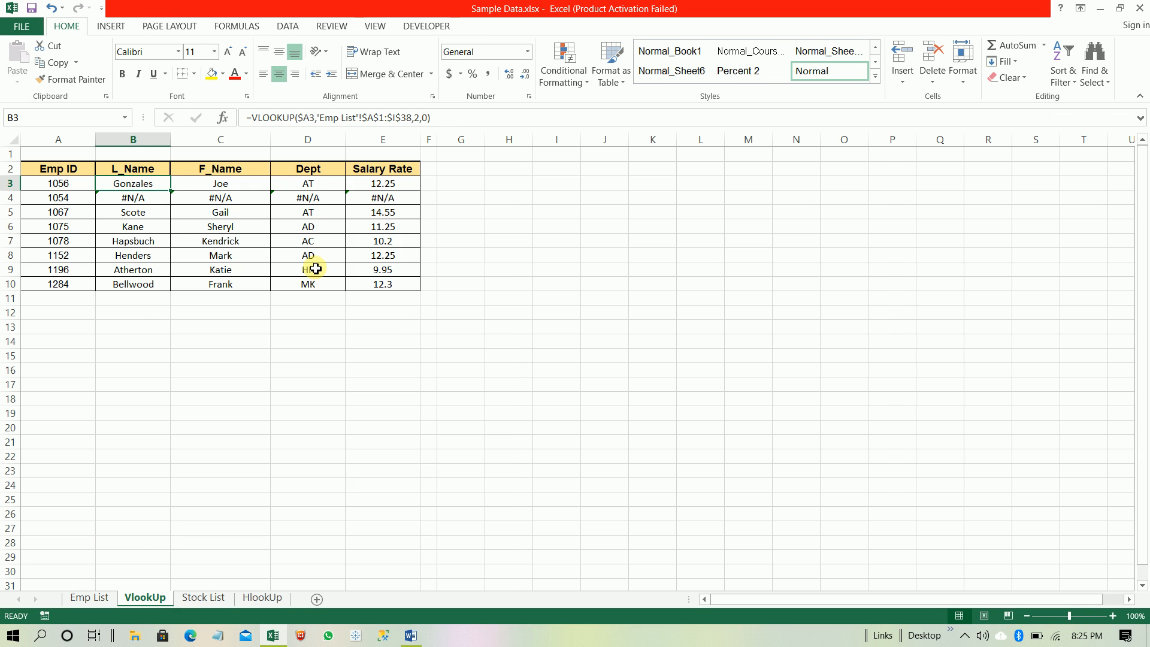
Open the Stock List sheet and examine its product headings, the Pro 1 values and the date column.
{"action": "key", "text": "ctrl+Page_Down"}
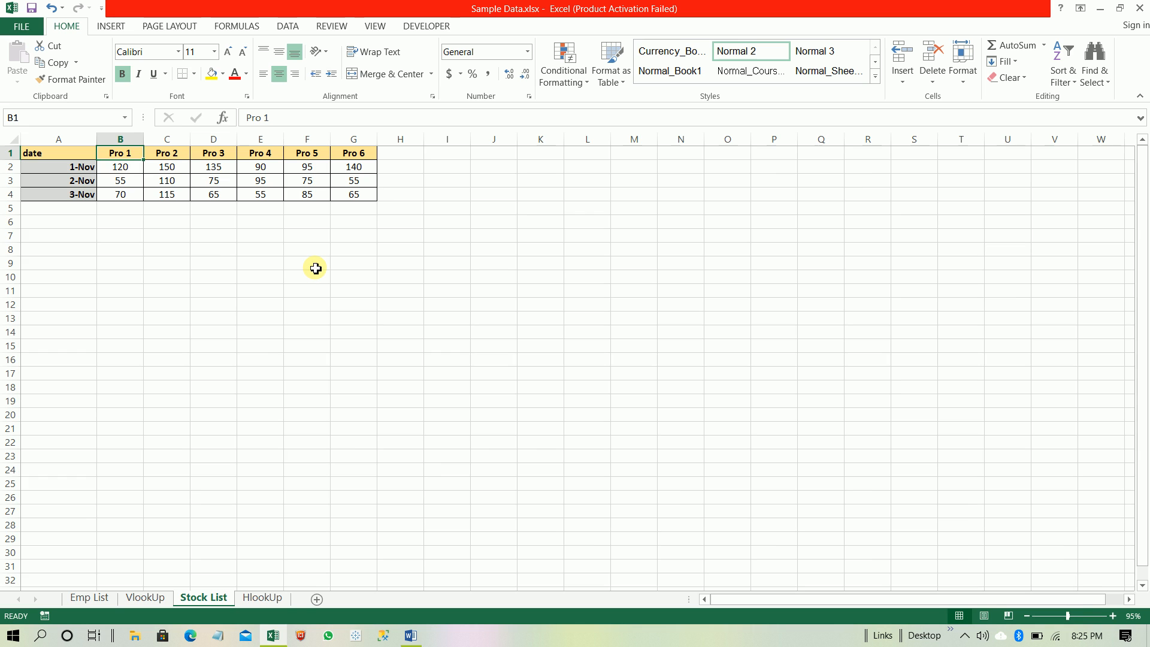
{"action": "key", "text": "Down"}
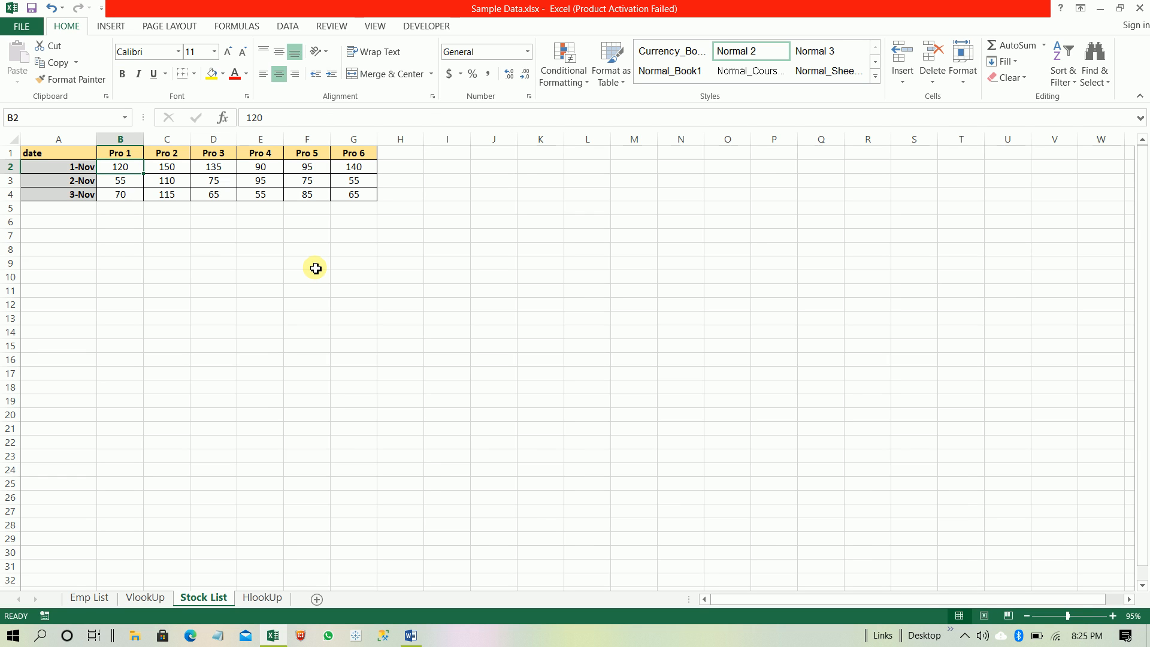
{"action": "key", "text": "Down"}
{"action": "key", "text": "Up"}
{"action": "key", "text": "Up"}
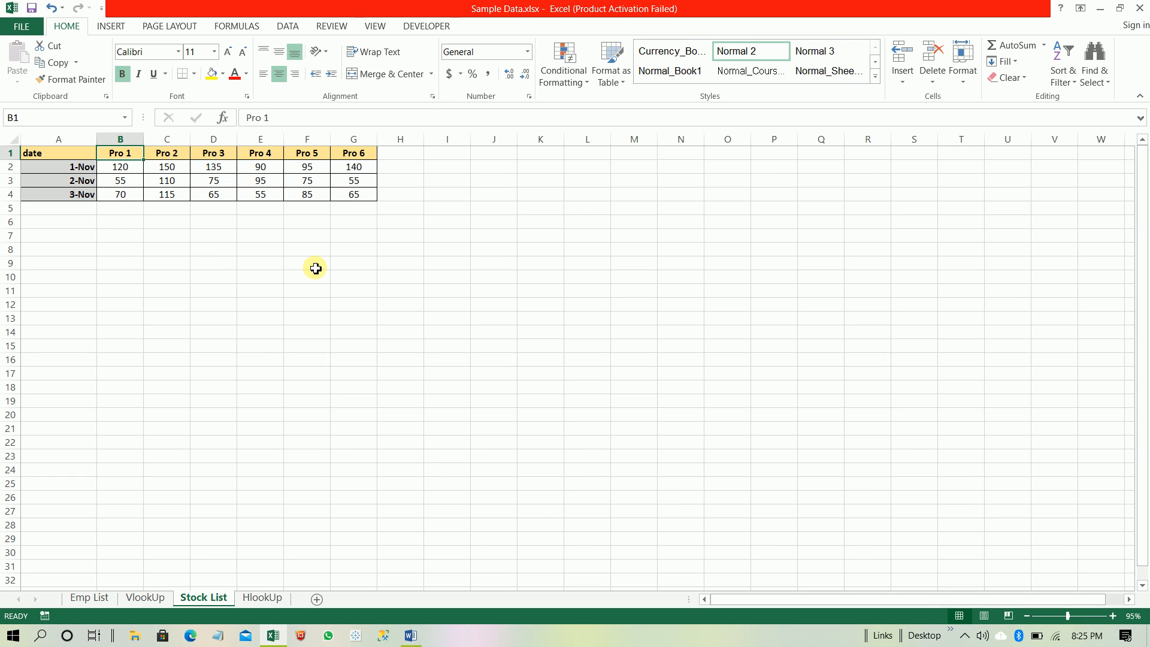
{"action": "key", "text": "Left"}
{"action": "key", "text": "Down"}
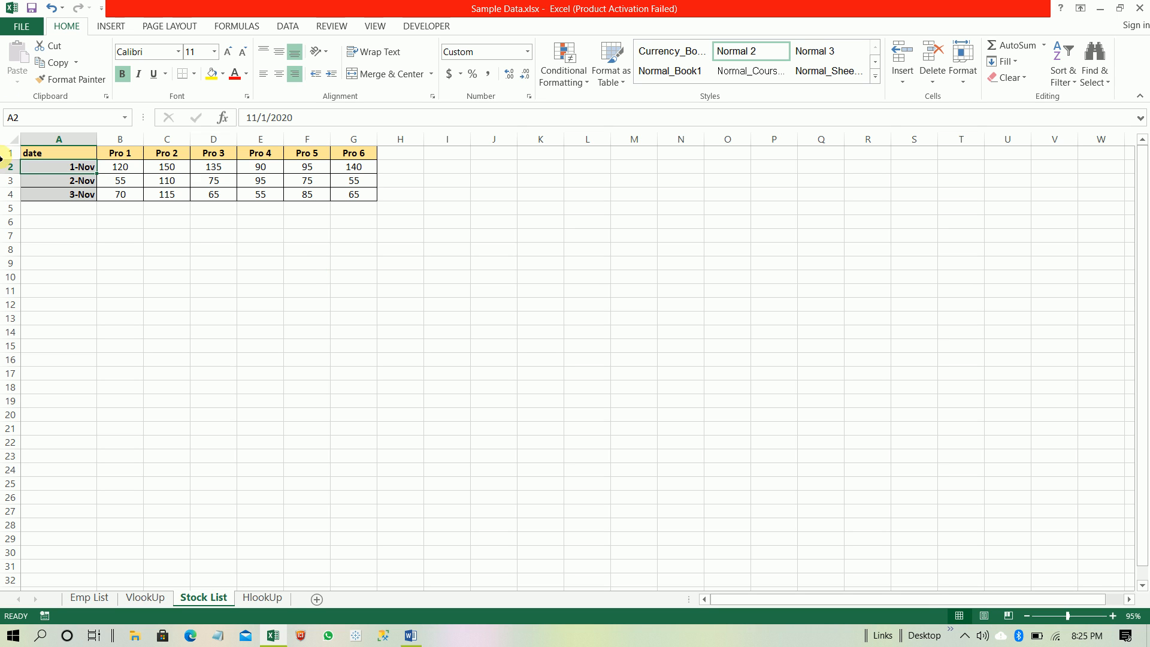
Highlight rows 3 to 5 and columns B and D one at a time to examine the stock table's layout, and clear the highlight.
{"action": "left_click", "coordinate": [6, 180]}
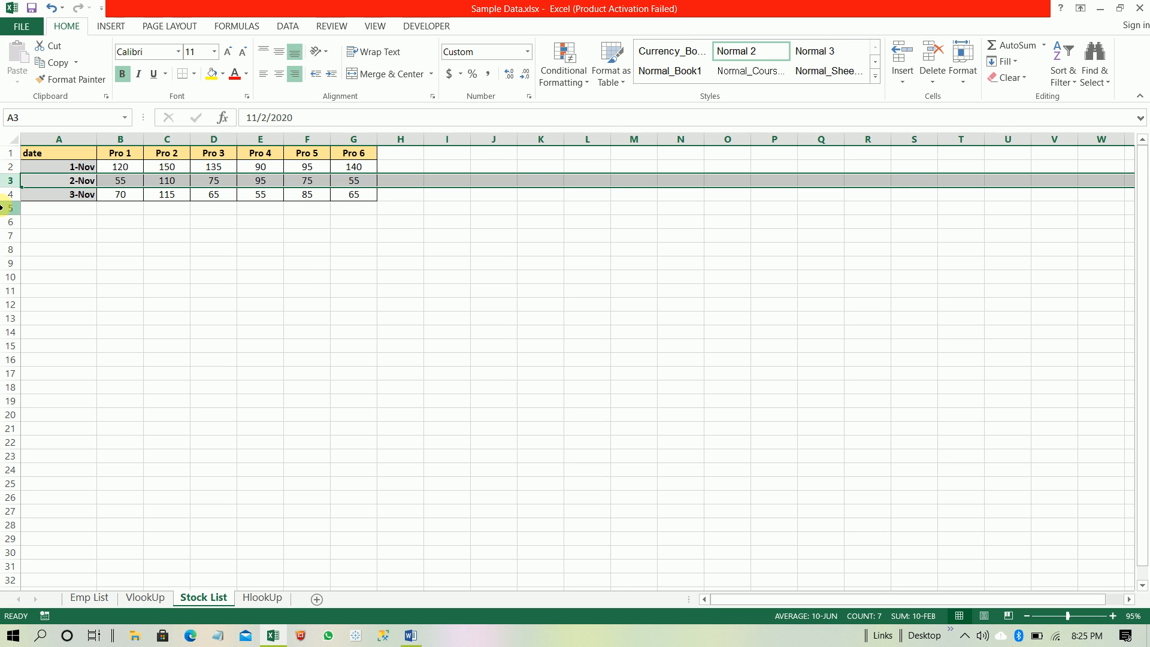
{"action": "left_click", "coordinate": [7, 195]}
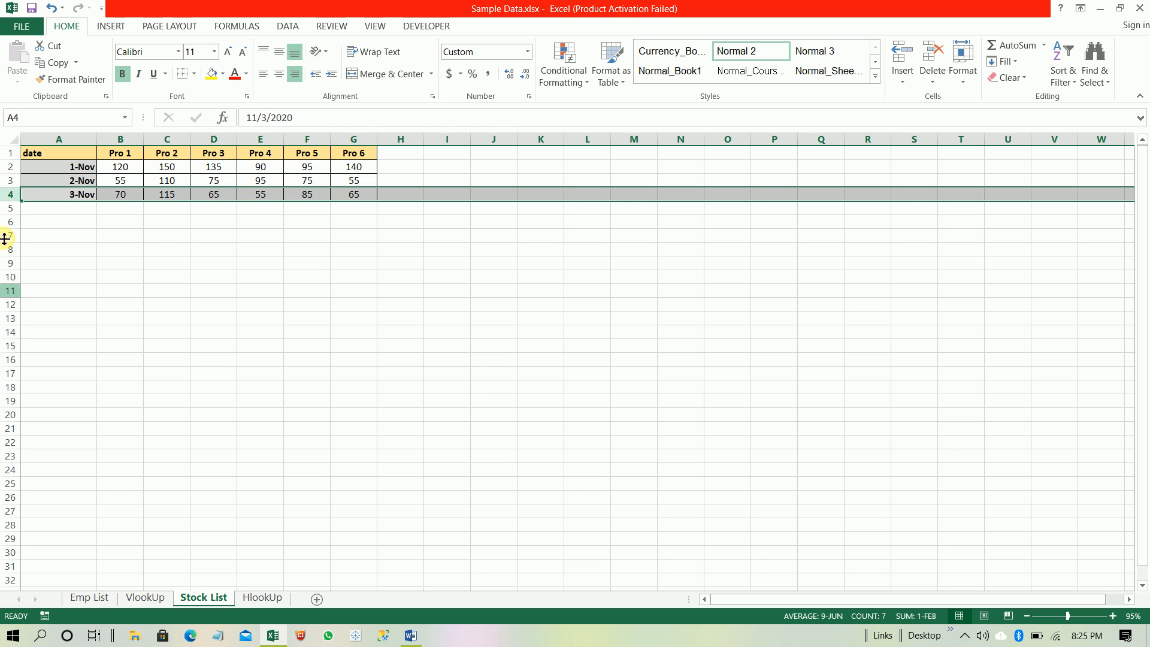
{"action": "left_click", "coordinate": [11, 209]}
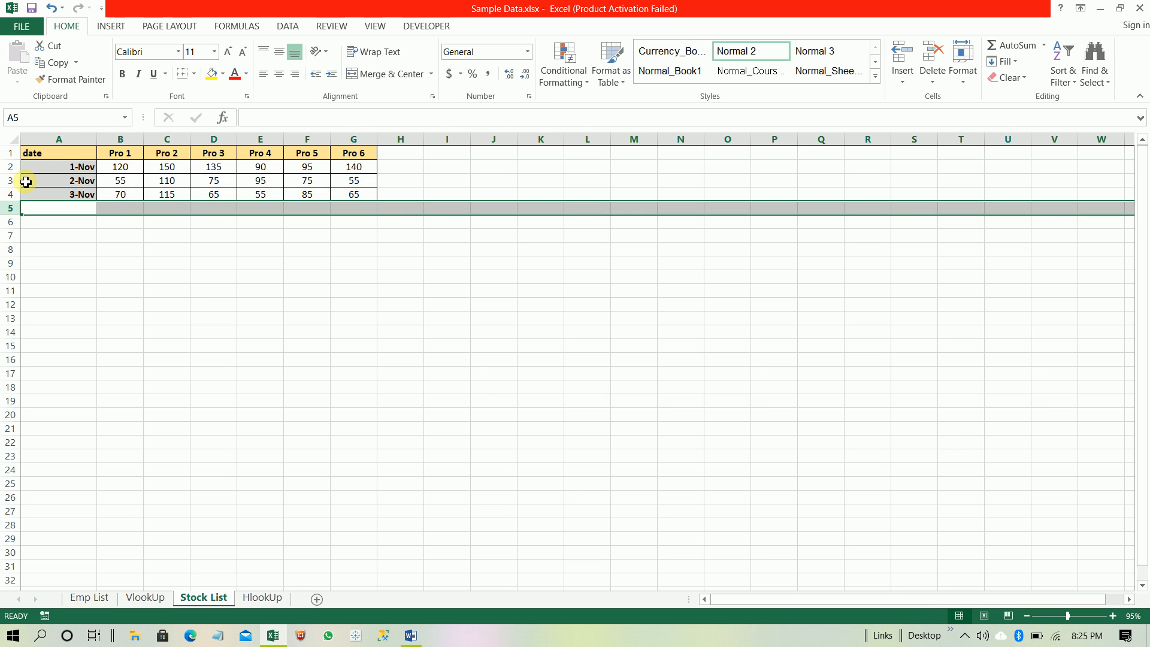
{"action": "left_click", "coordinate": [114, 138]}
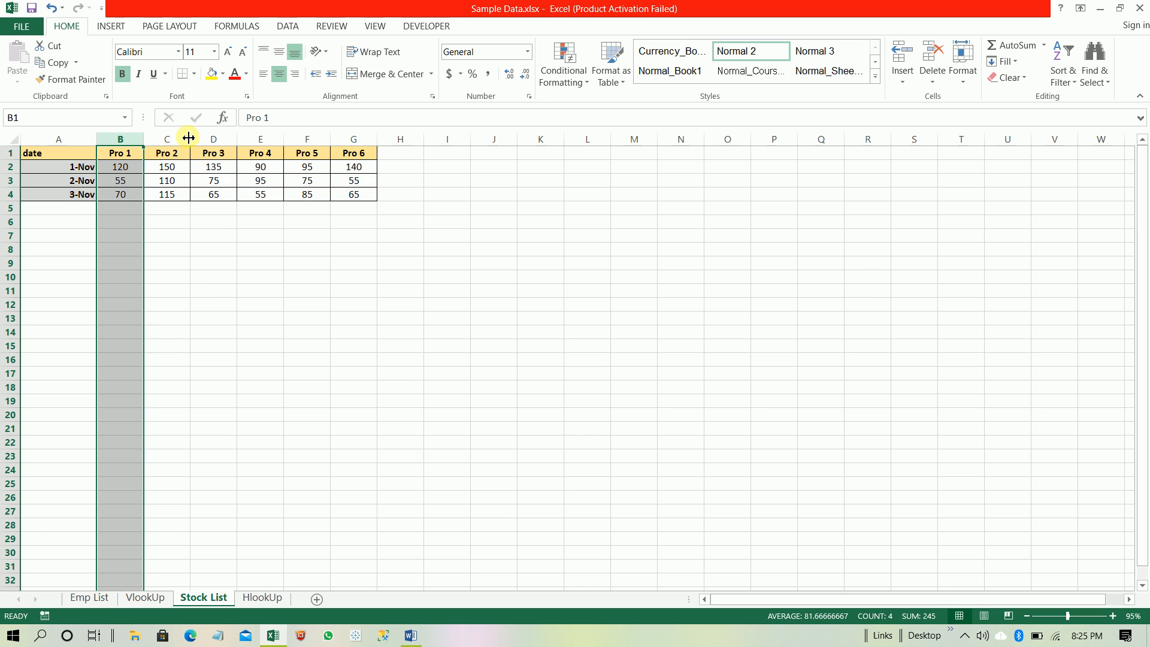
{"action": "left_click", "coordinate": [211, 137]}
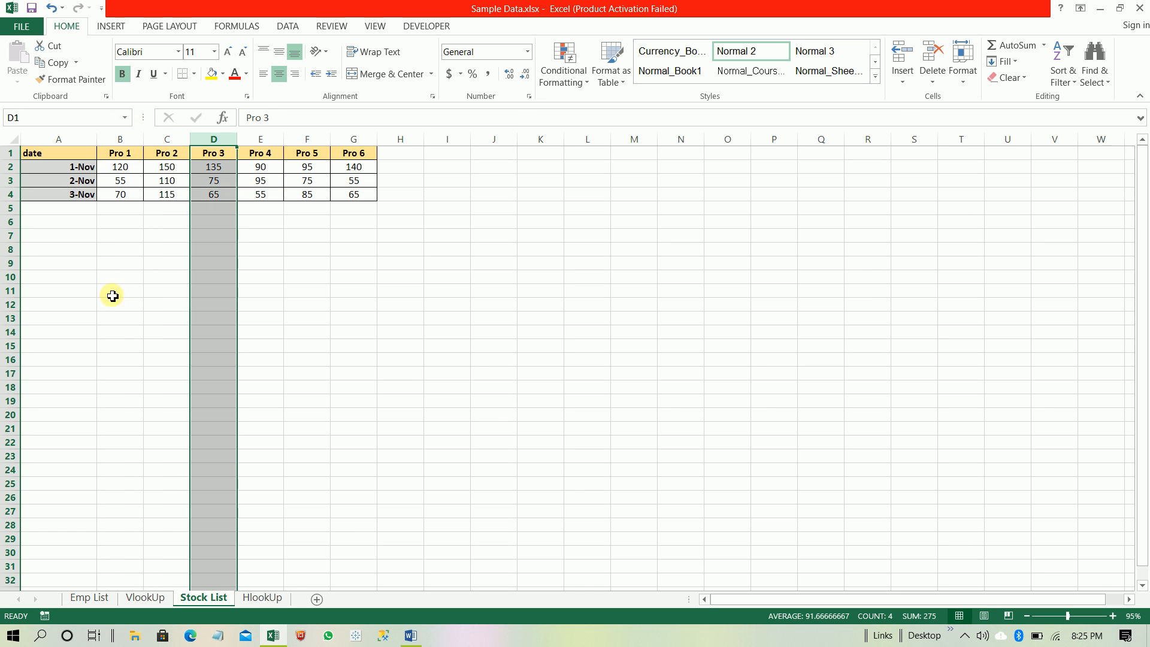
{"action": "left_click", "coordinate": [395, 405]}
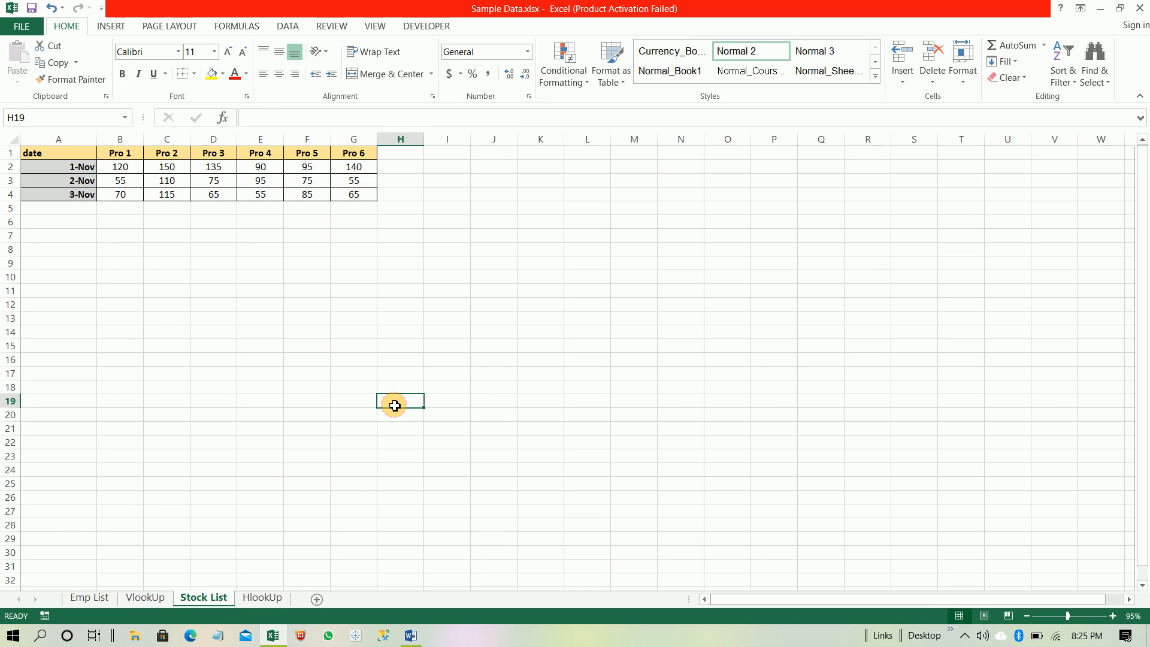
Examine the date heading and the full Pro 3 column of the stock table on the Stock List sheet.
{"action": "key", "text": "ctrl+Home"}
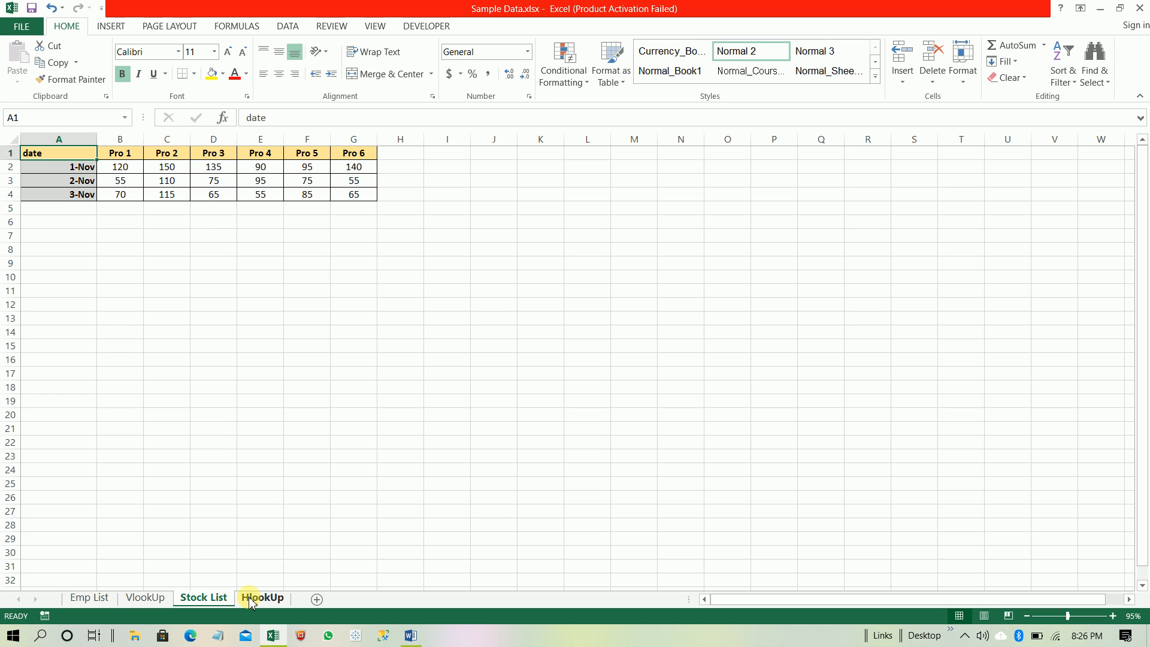
{"action": "left_click", "coordinate": [220, 154]}
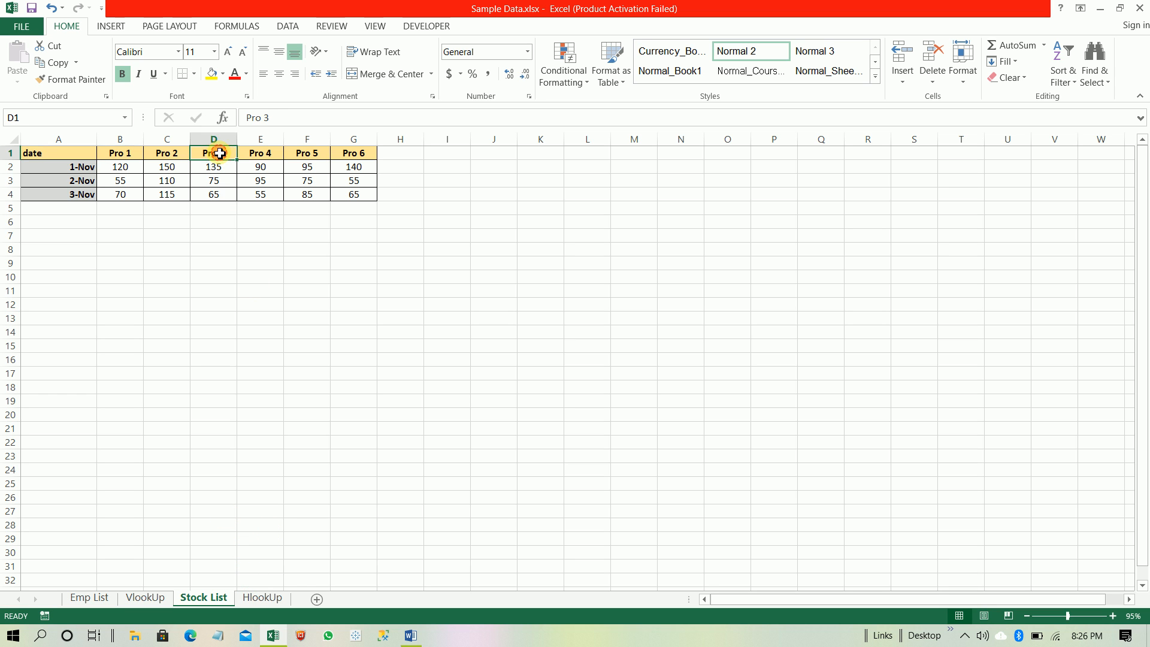
{"action": "left_click", "coordinate": [222, 138]}
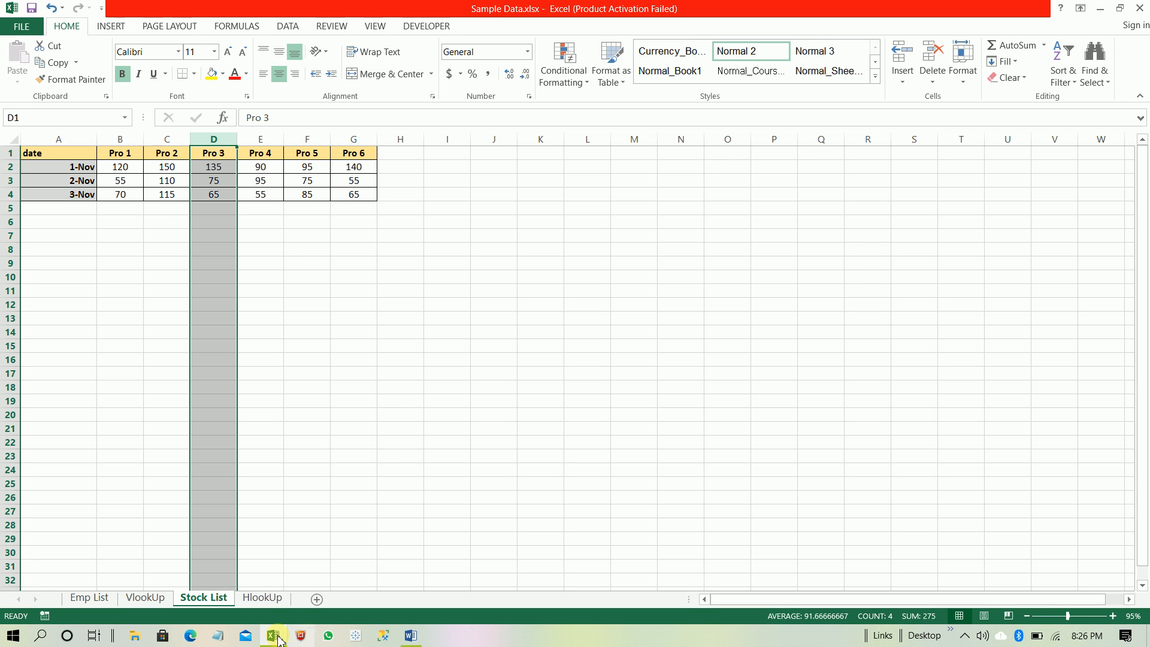
Open the HlookUp sheet and examine the HLOOKUP formula in cell A2 and the product headings in row 1.
{"action": "left_click", "coordinate": [258, 598]}
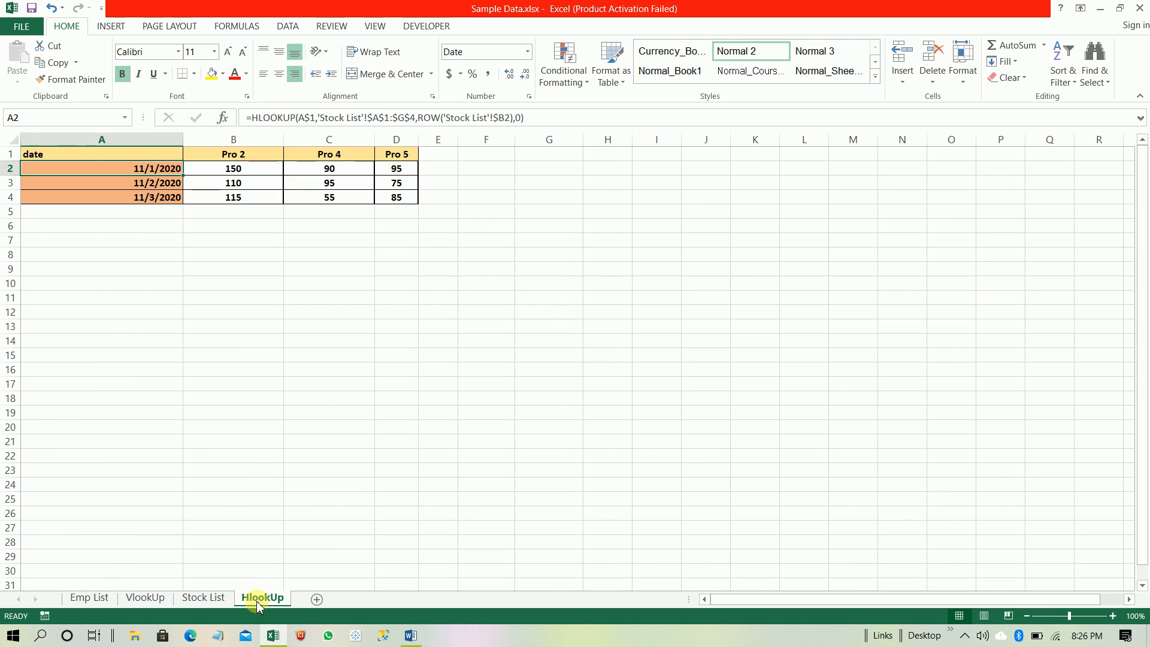
{"action": "key", "text": "Up"}
{"action": "key", "text": "Right"}
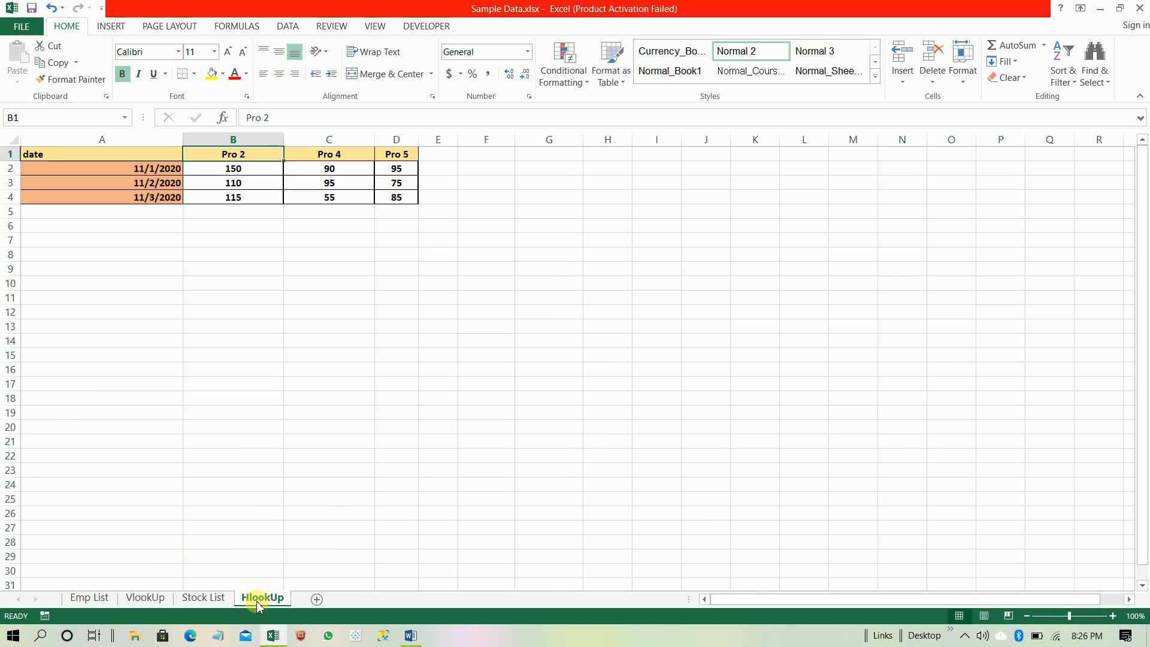
{"action": "key", "text": "Down"}
{"action": "key", "text": "Left"}
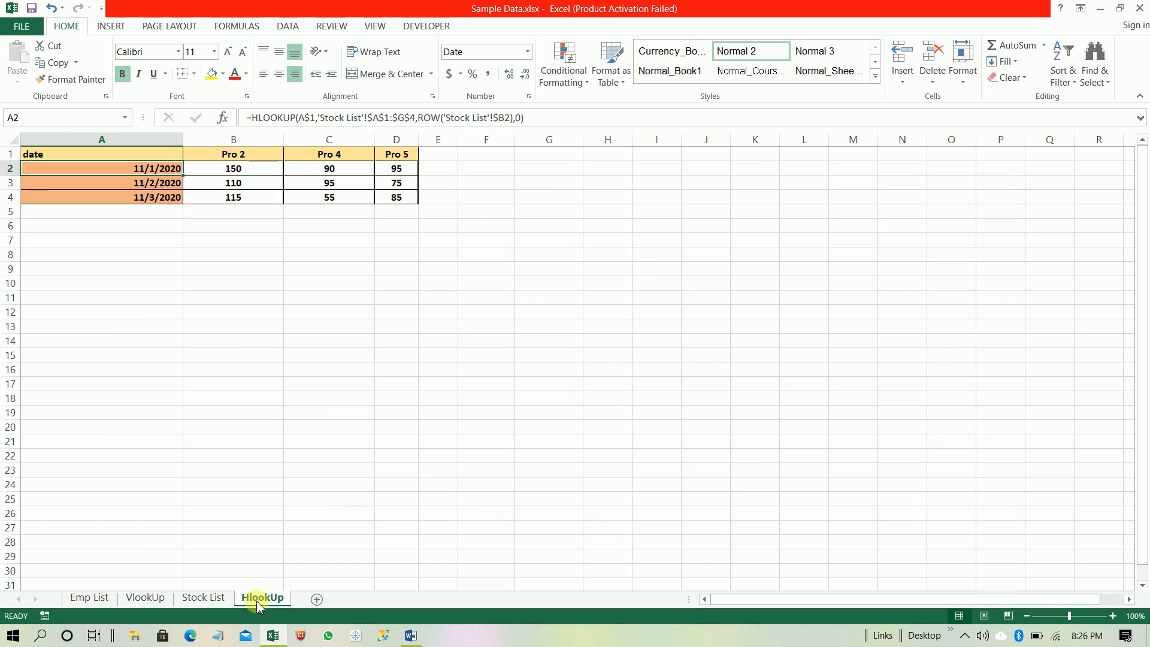
{"action": "key", "text": "Up"}
{"action": "key", "text": "Right"}
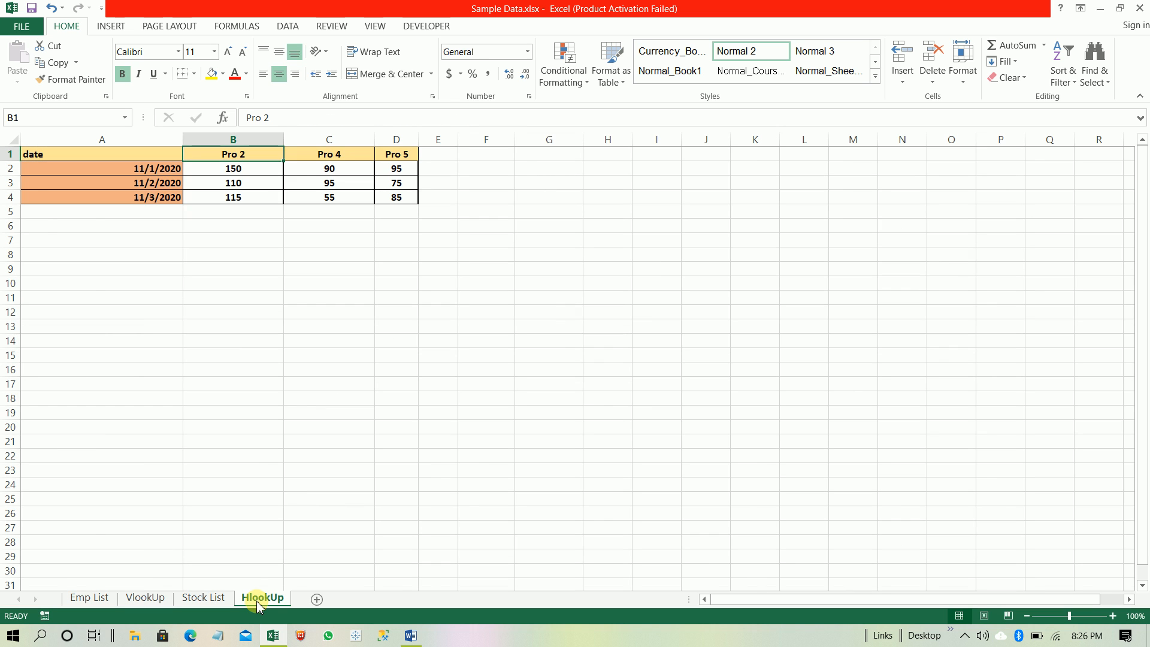
{"action": "key", "text": "Right"}
{"action": "key", "text": "Left"}
{"action": "key", "text": "Right"}
{"action": "key", "text": "Right"}
{"action": "key", "text": "Left"}
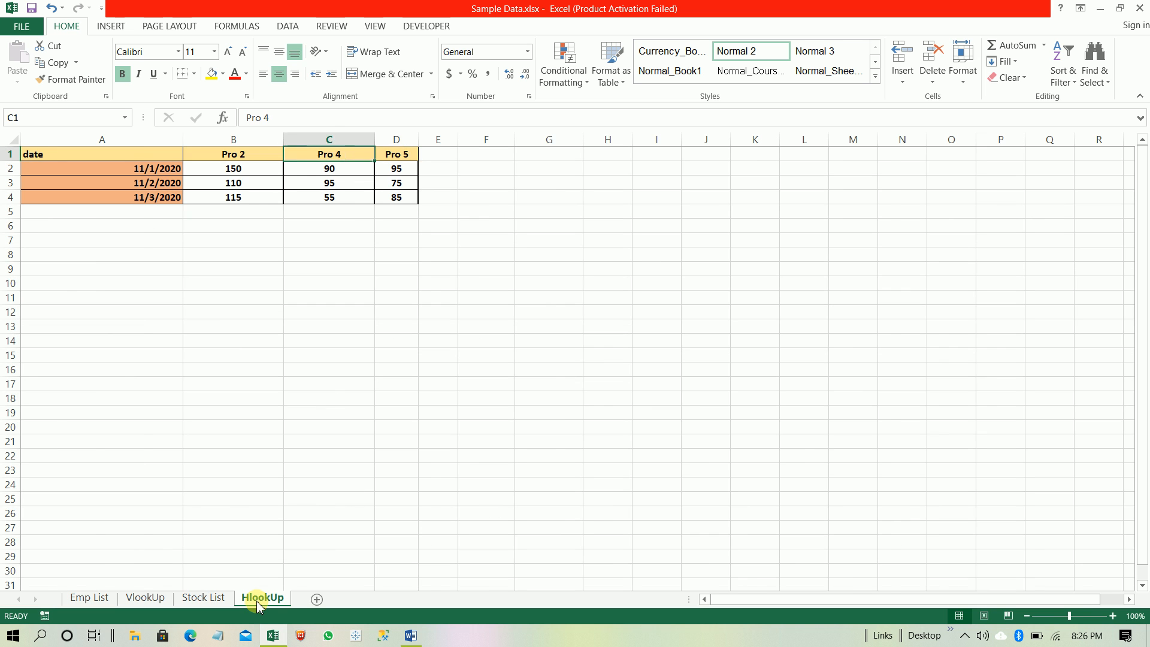
{"action": "key", "text": "Left"}
Check the start of the source table on the Stock List sheet, and return to cell A2 of the HlookUp sheet.
{"action": "key", "text": "ctrl+Page_Up"}
{"action": "key", "text": "ctrl+Home"}
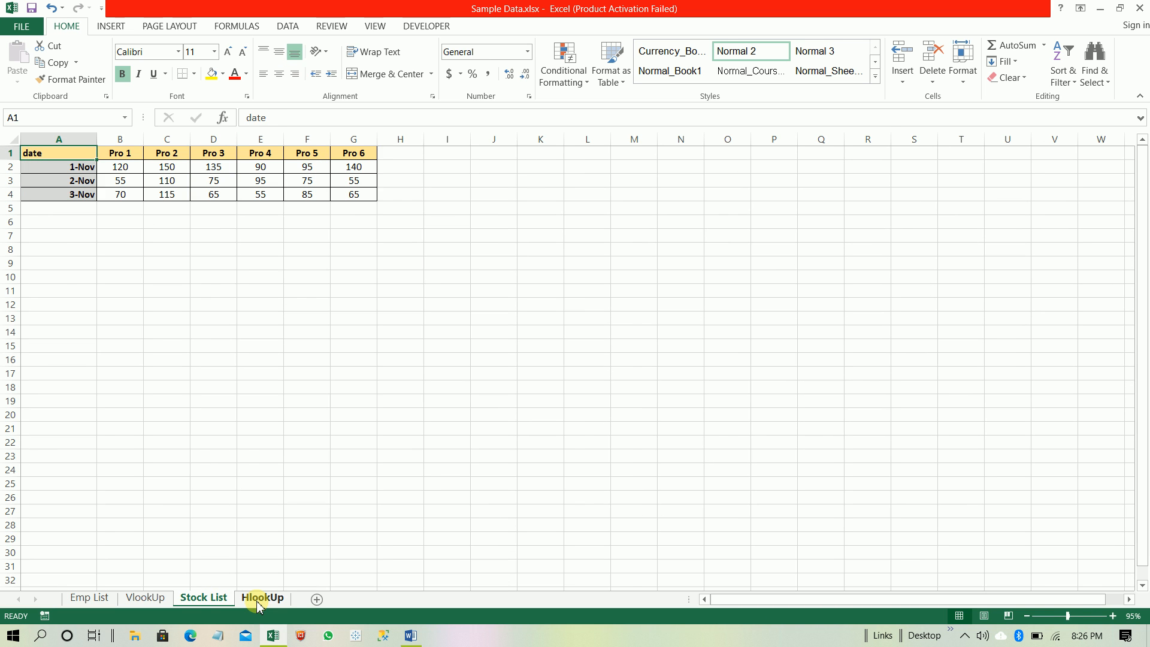
{"action": "key", "text": "ctrl+Page_Down"}
{"action": "key", "text": "Left"}
{"action": "key", "text": "Down"}
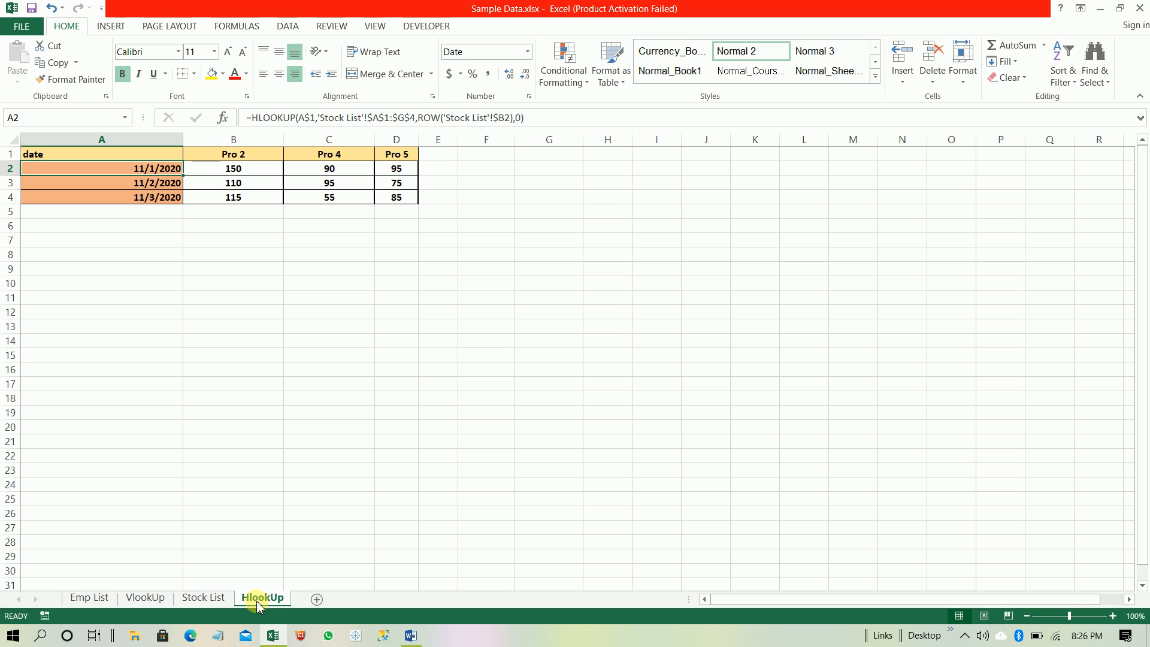
{"action": "type", "text": "="}
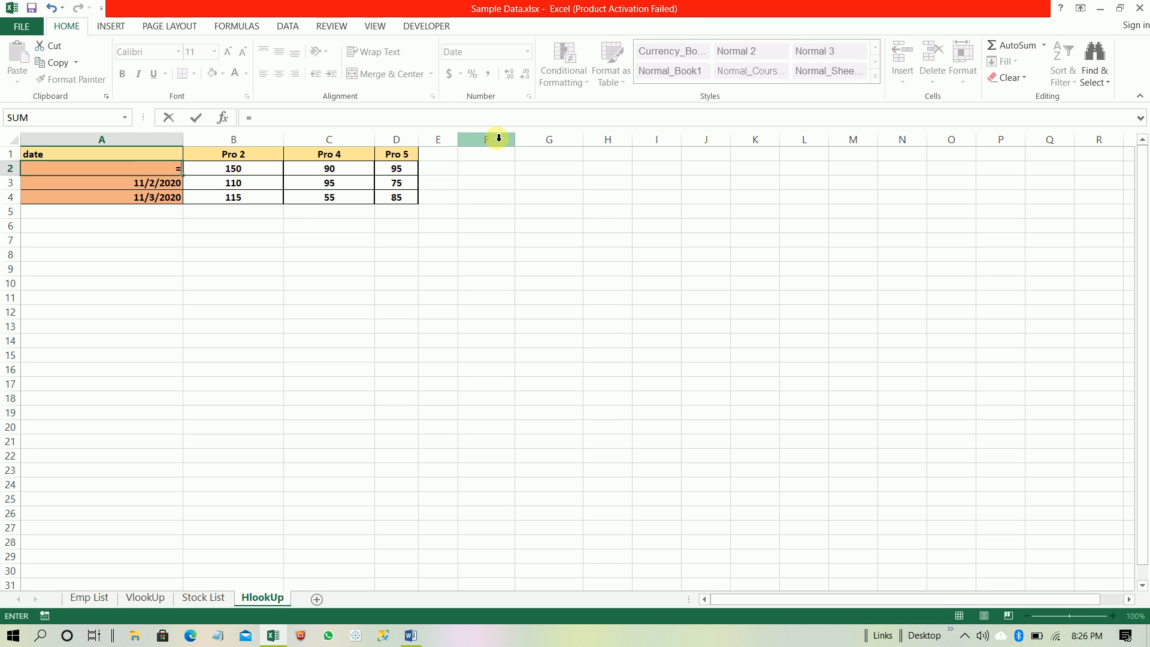
{"action": "key", "text": "Escape"}
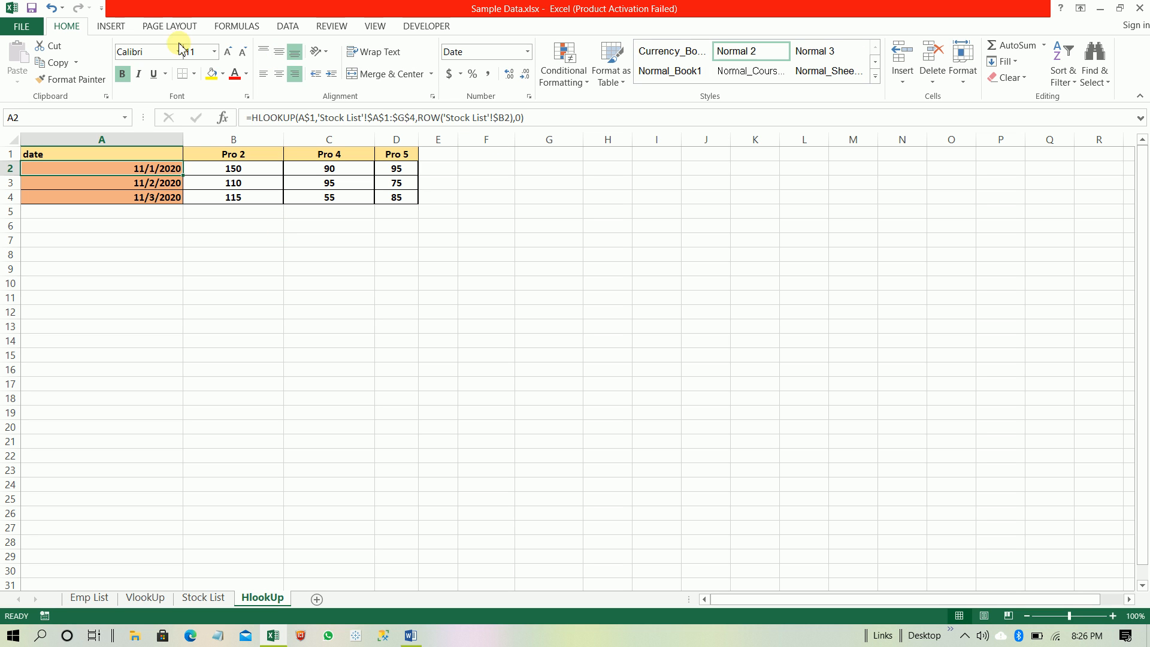
{"action": "left_click", "coordinate": [454, 167]}
{"action": "left_click", "coordinate": [472, 121]}
{"action": "type", "text": "="}
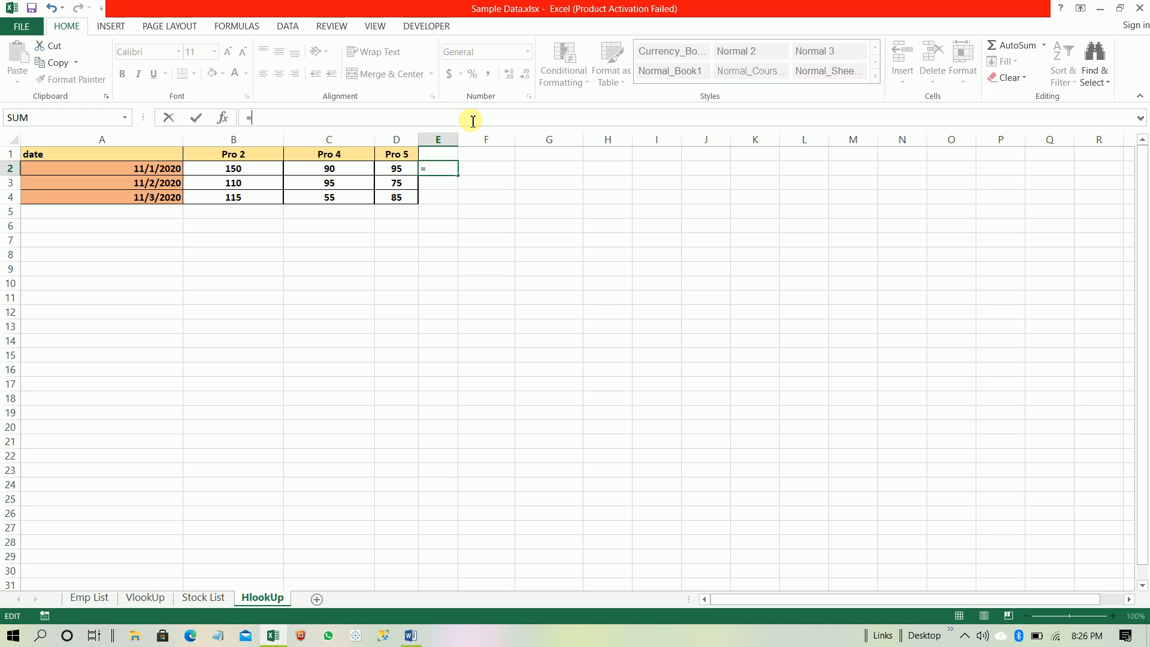
{"action": "key", "text": "Escape"}
Try inserting HLOOKUP in cell E2 by searching the functions for "lookup", and dismiss its arguments.
{"action": "left_click", "coordinate": [223, 121]}
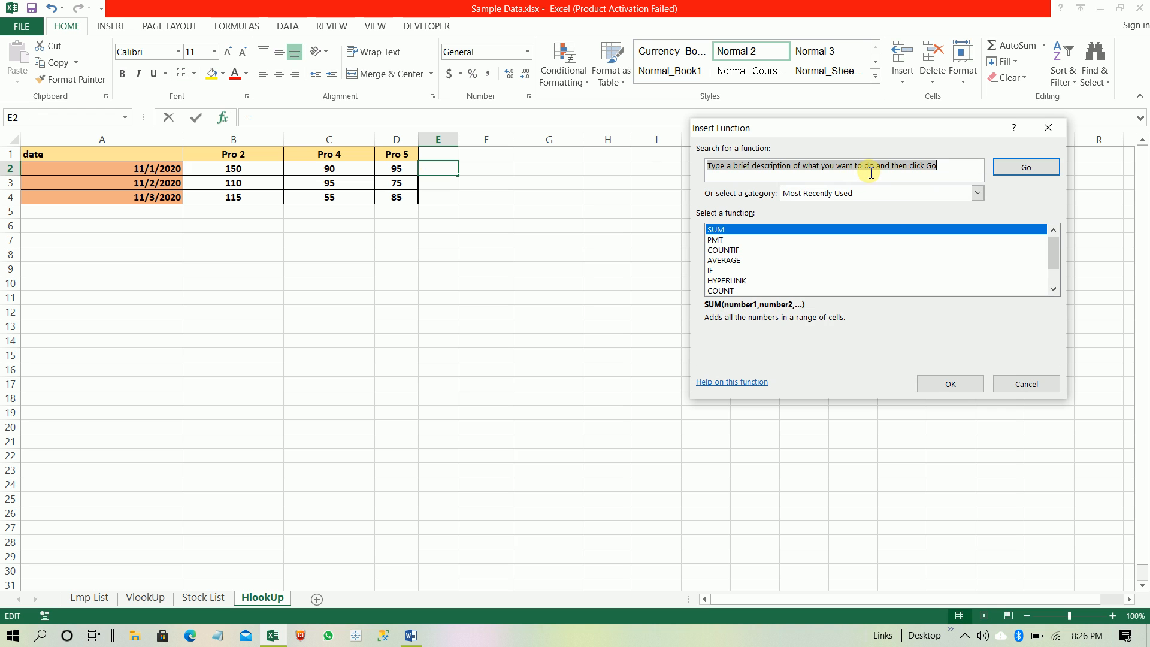
{"action": "type", "text": "look"}
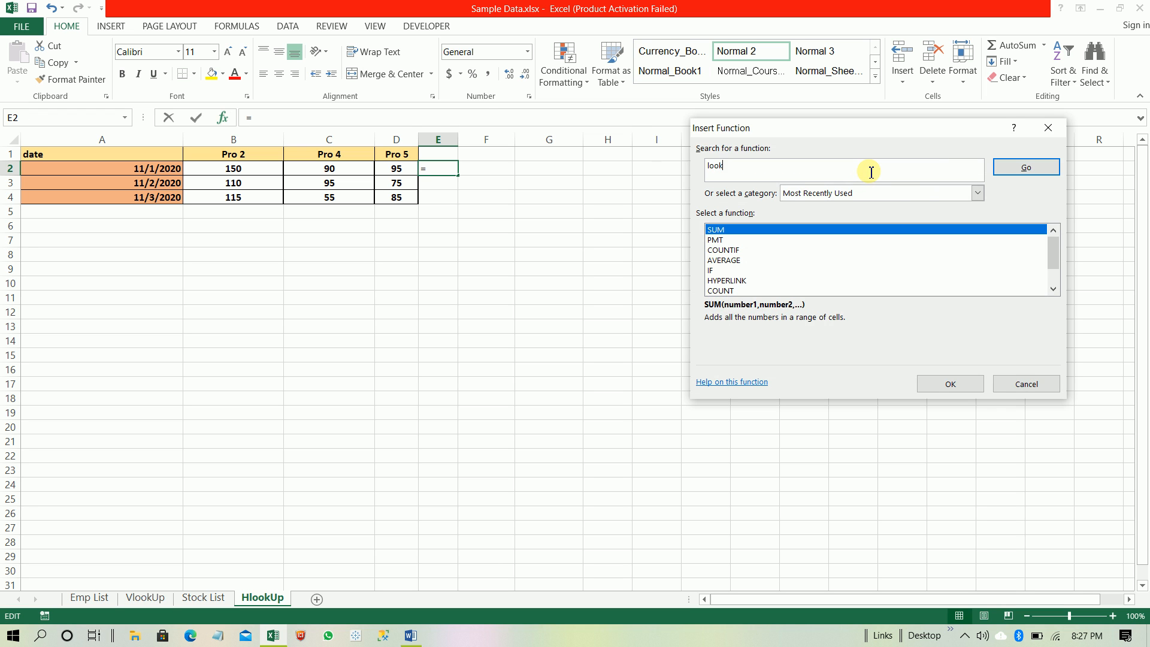
{"action": "type", "text": "up"}
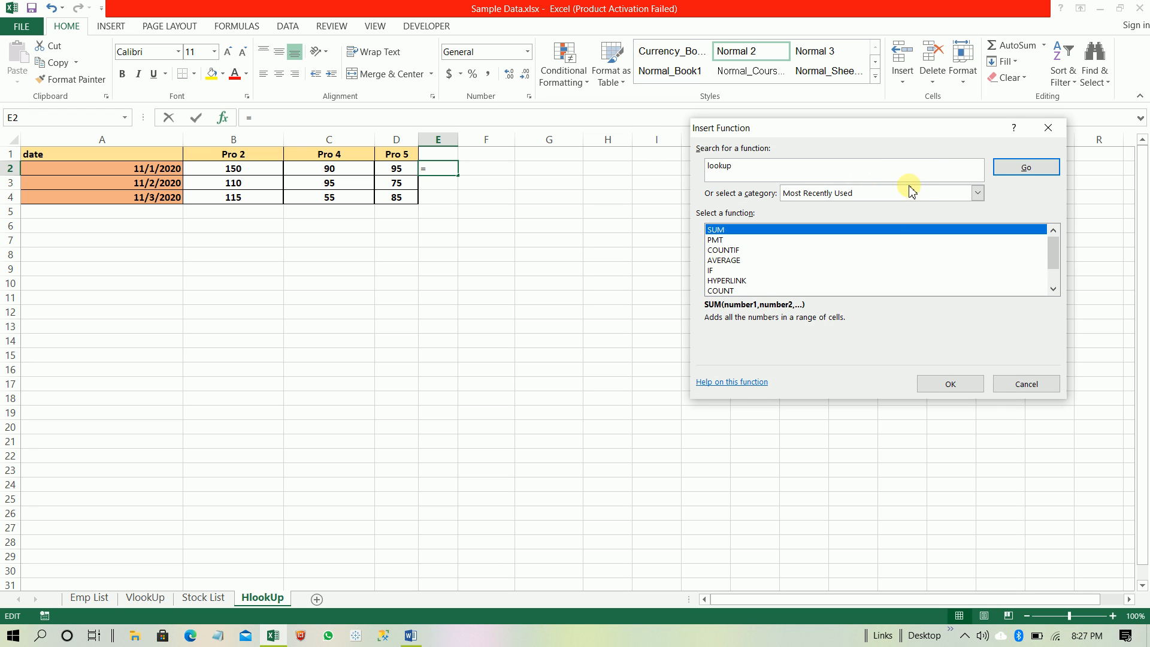
{"action": "left_click", "coordinate": [1026, 168]}
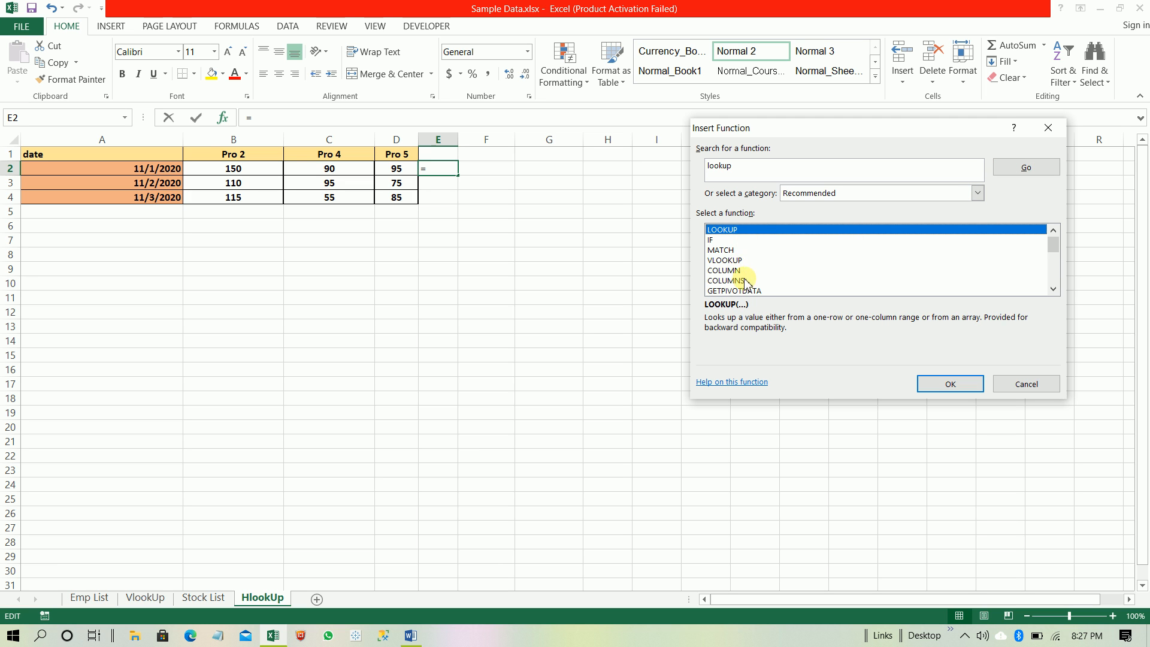
{"action": "left_click", "coordinate": [1055, 290]}
{"action": "left_click", "coordinate": [1054, 290]}
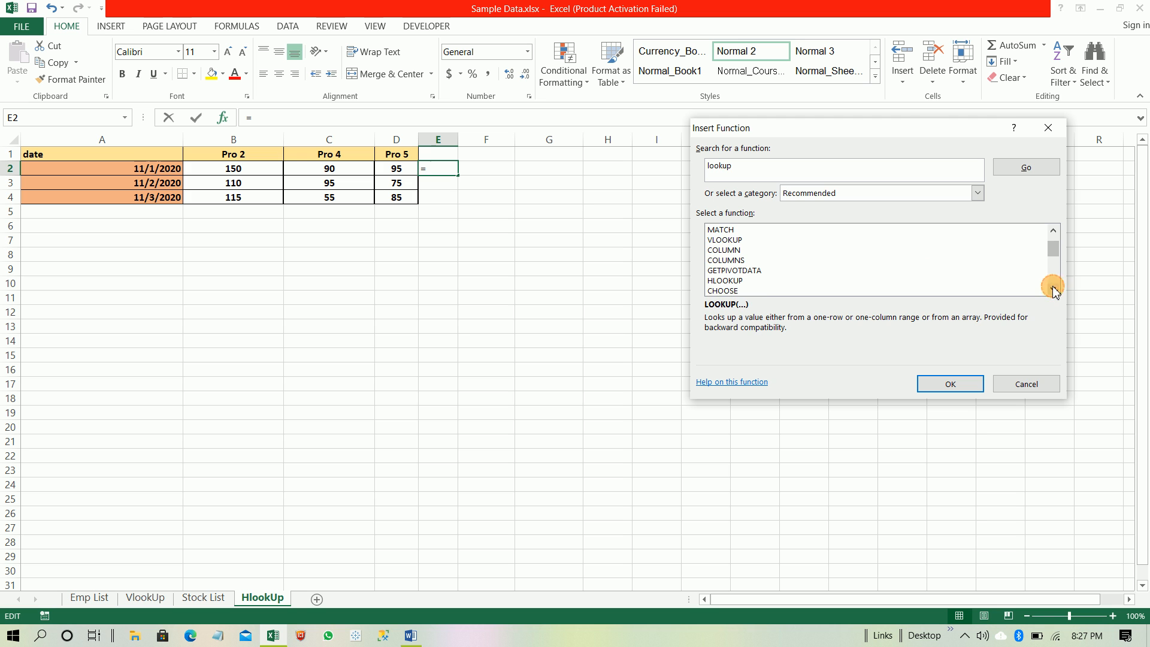
{"action": "left_click", "coordinate": [733, 282]}
{"action": "left_click", "coordinate": [966, 384]}
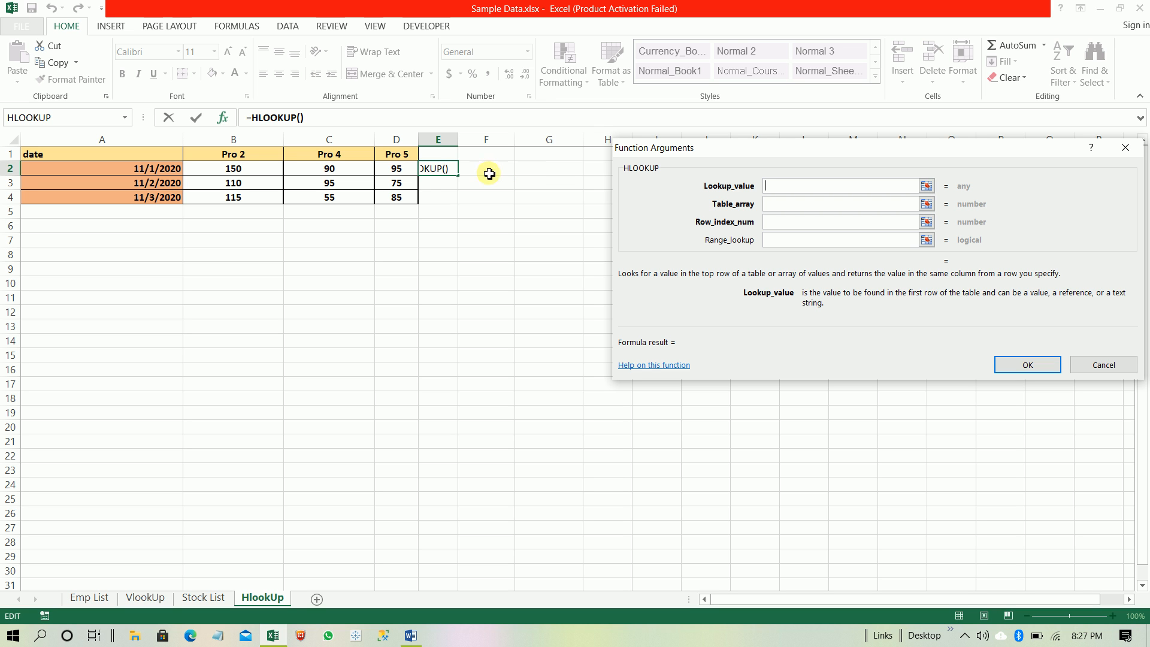
{"action": "key", "text": "Escape"}
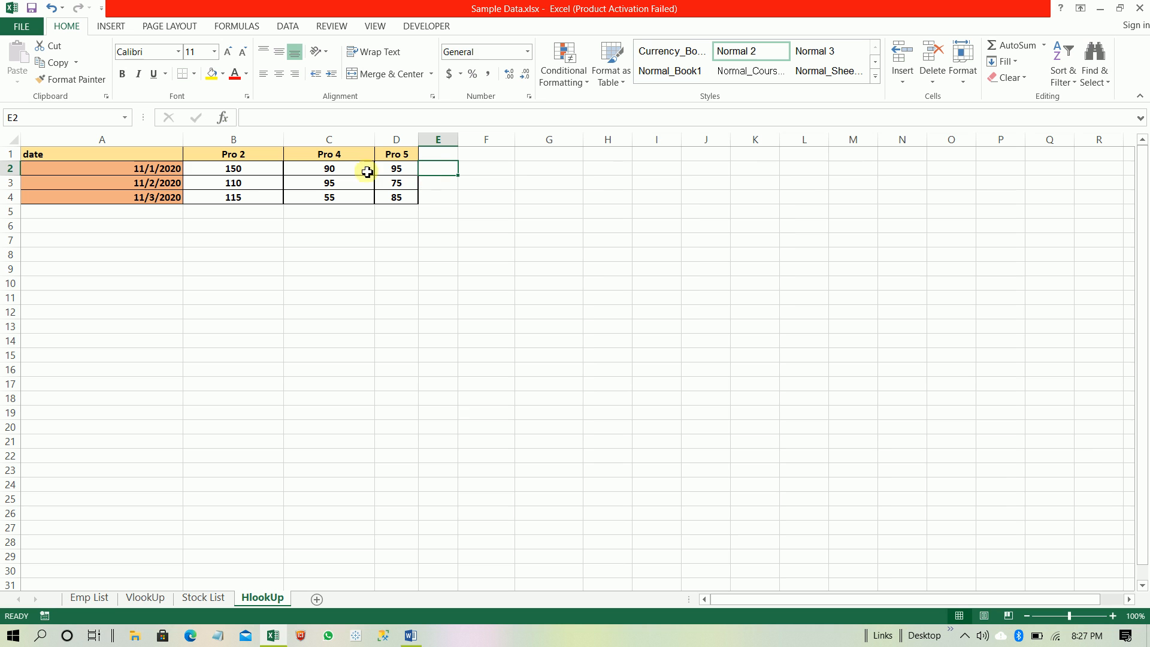
Clear the formula in cell A2 and insert the HLOOKUP function there, found by searching the functions for "hlookup".
{"action": "left_click", "coordinate": [174, 168]}
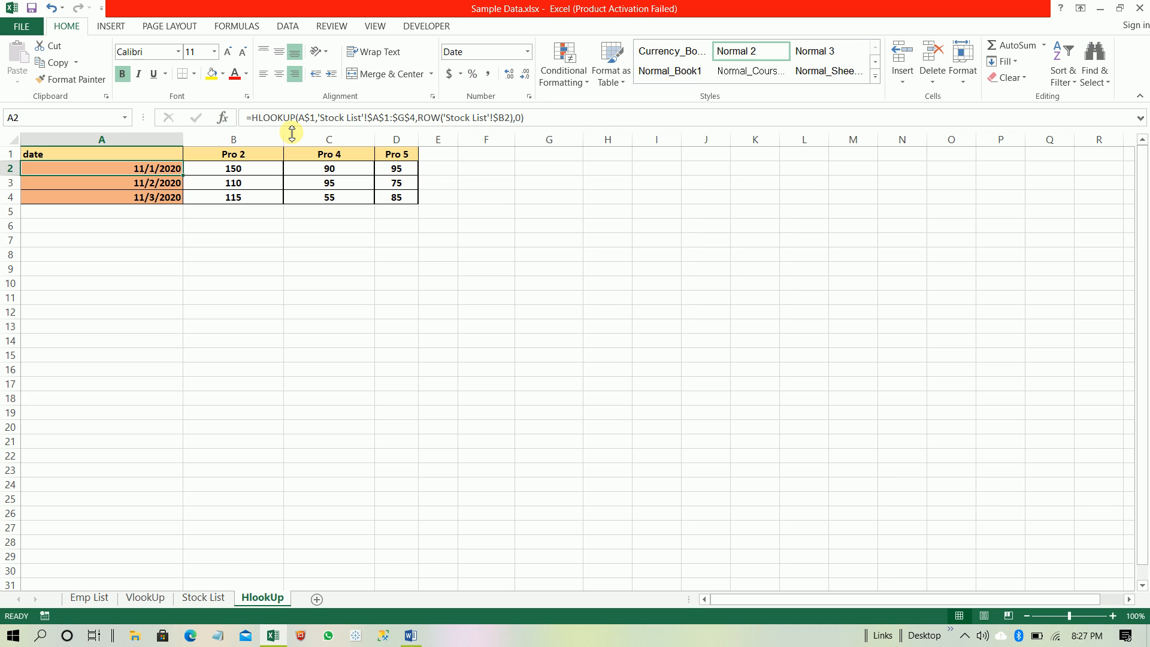
{"action": "key", "text": "Delete"}
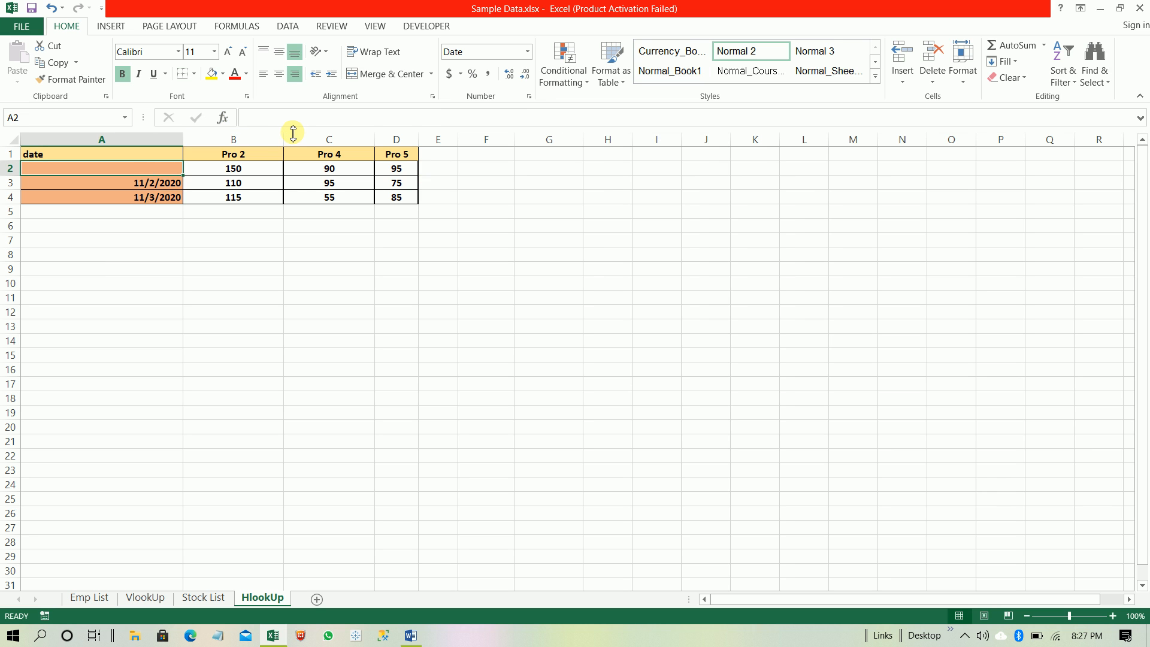
{"action": "left_click", "coordinate": [223, 118]}
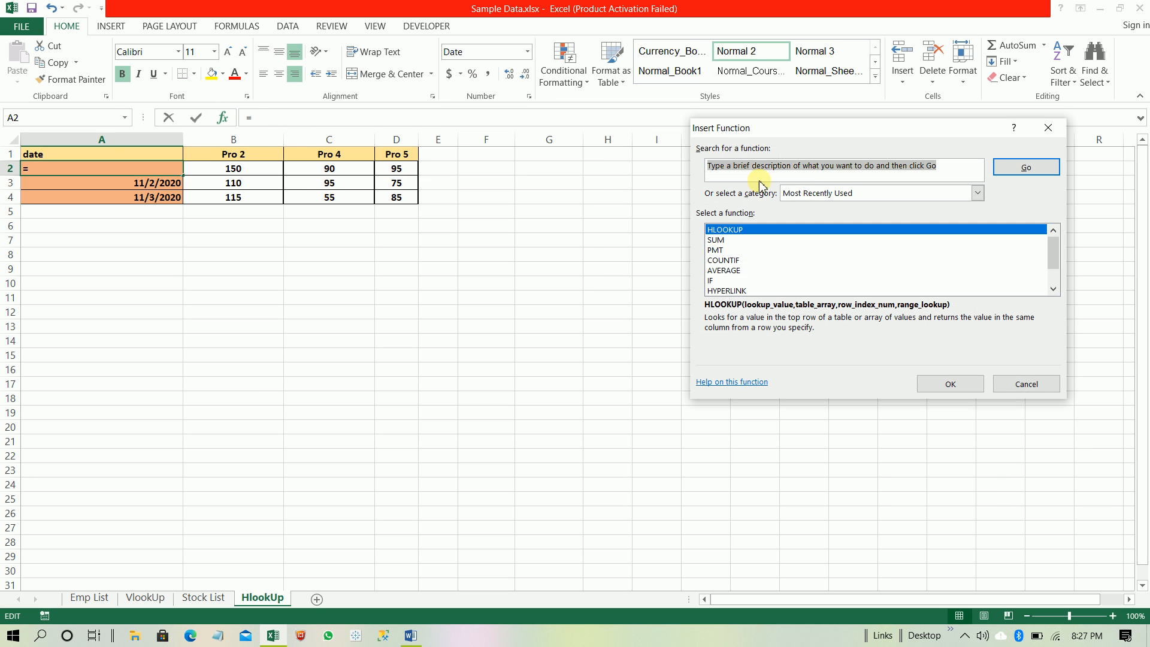
{"action": "type", "text": "hlookup"}
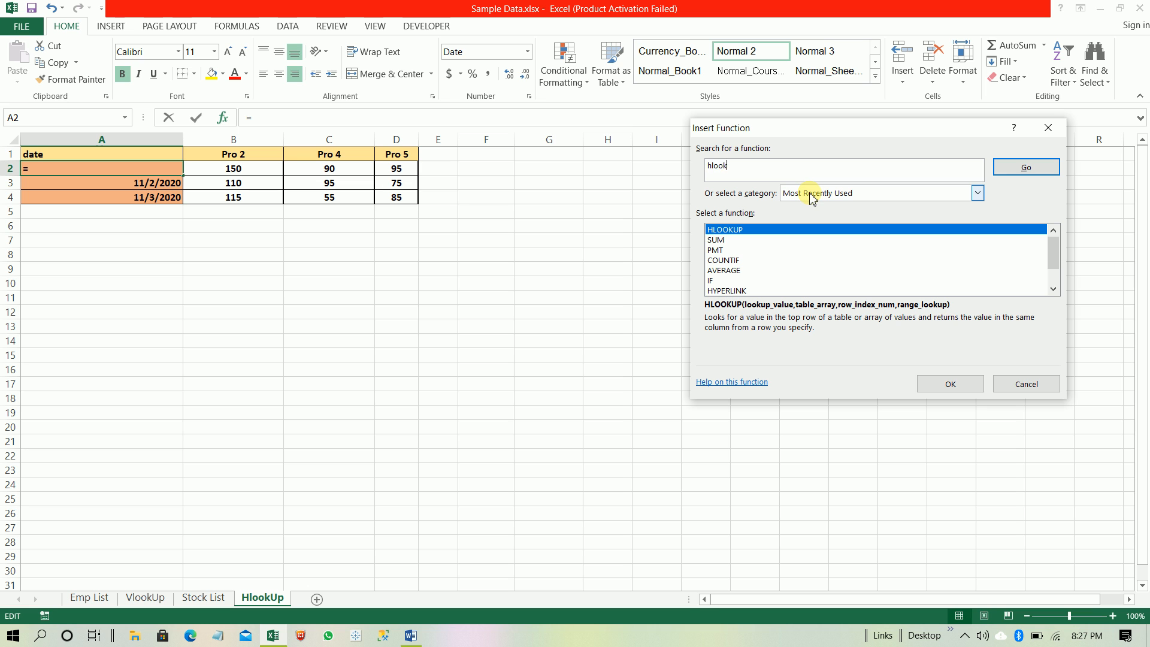
{"action": "left_click", "coordinate": [1008, 170]}
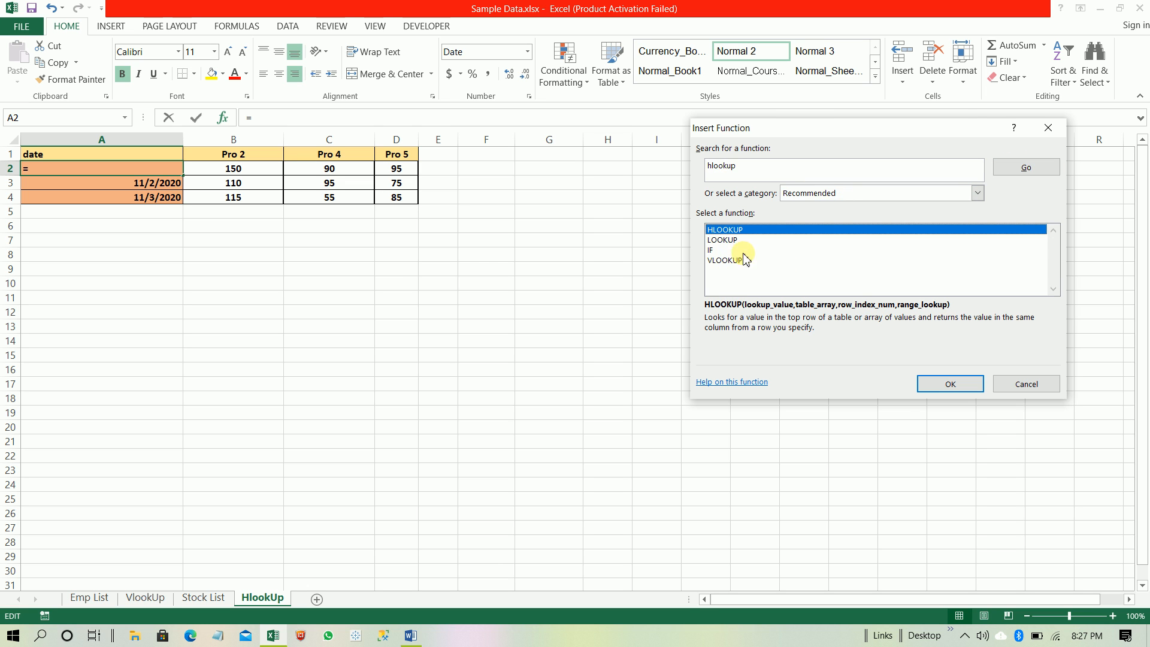
{"action": "left_click", "coordinate": [947, 385]}
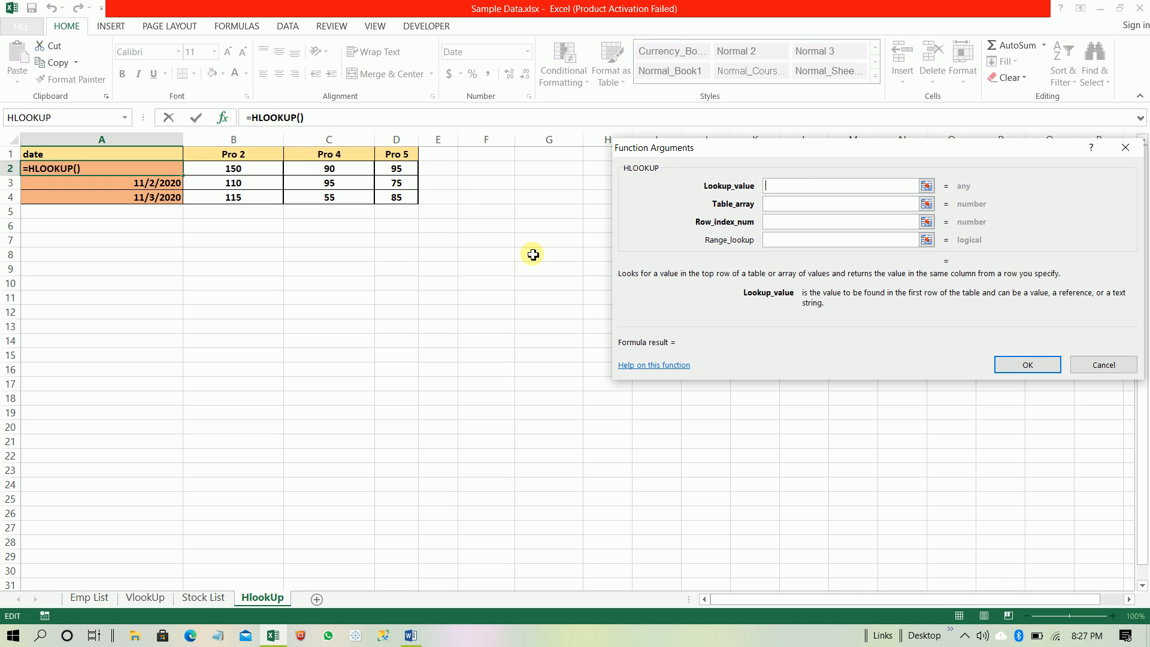
Try the absolute reference $A$1 as the HLOOKUP lookup value, and clear the entry.
{"action": "left_click", "coordinate": [795, 185]}
{"action": "left_click", "coordinate": [174, 155]}
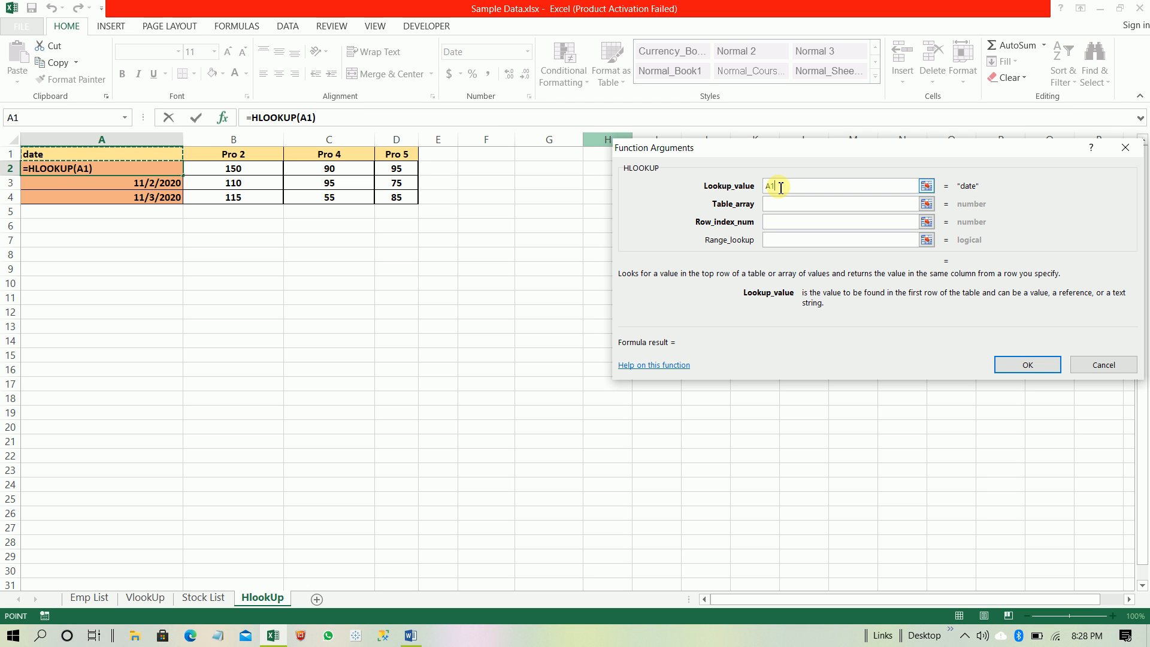
{"action": "key", "text": "F4"}
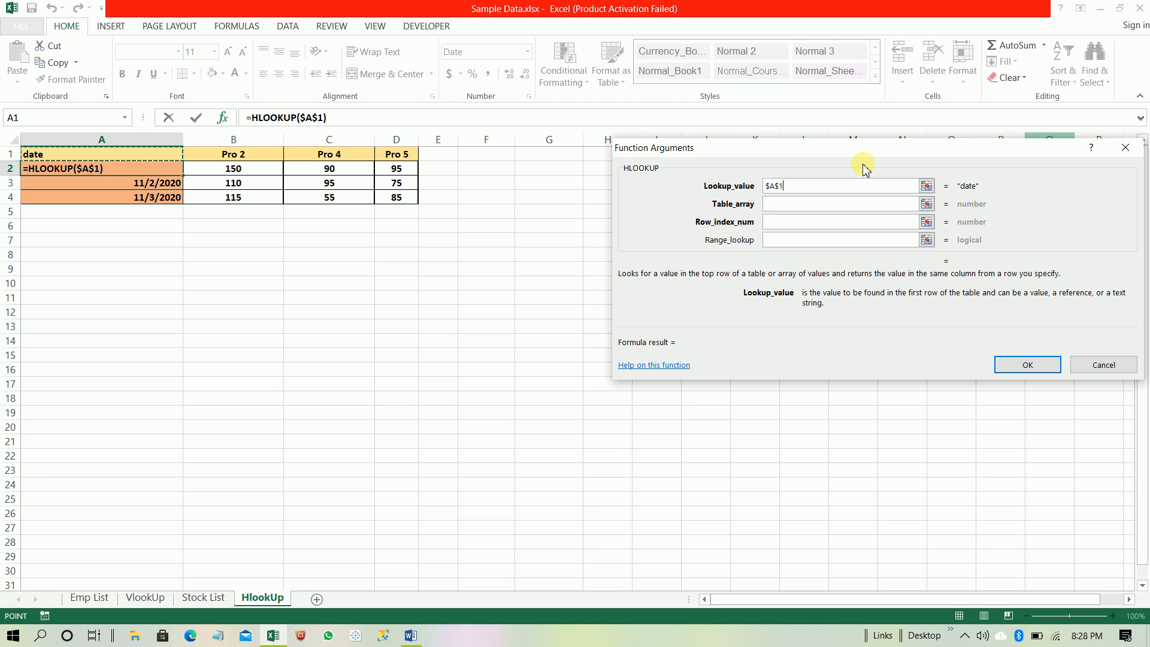
{"action": "key", "text": "BackSpace"}
{"action": "key", "text": "BackSpace"}
{"action": "key", "text": "BackSpace"}
{"action": "key", "text": "BackSpace"}
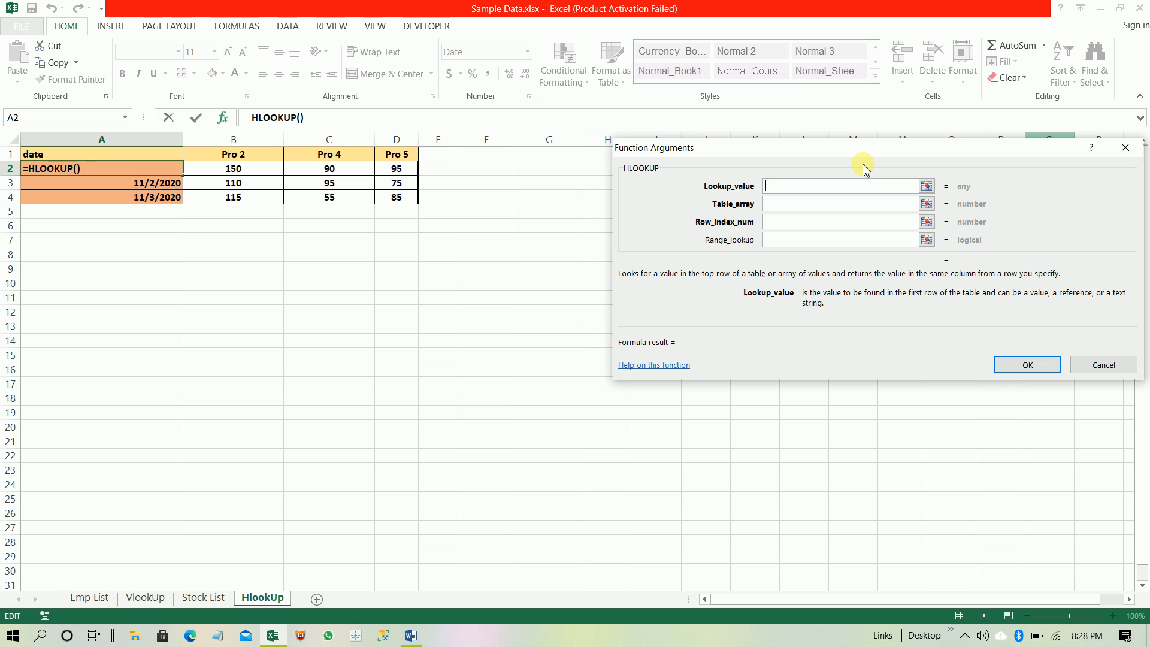
Set the HLOOKUP lookup value to the date heading in cell A1 with only the row locked, as A$1.
{"action": "left_click", "coordinate": [126, 156]}
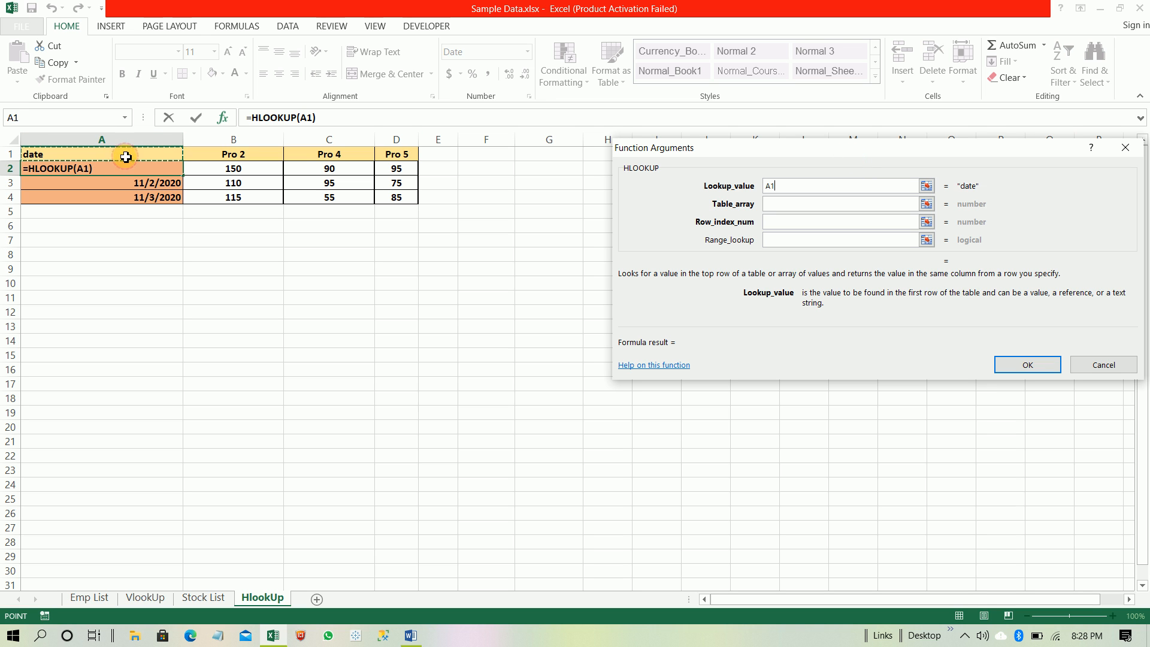
{"action": "key", "text": "F4"}
{"action": "key", "text": "F4"}
{"action": "key", "text": "Tab"}
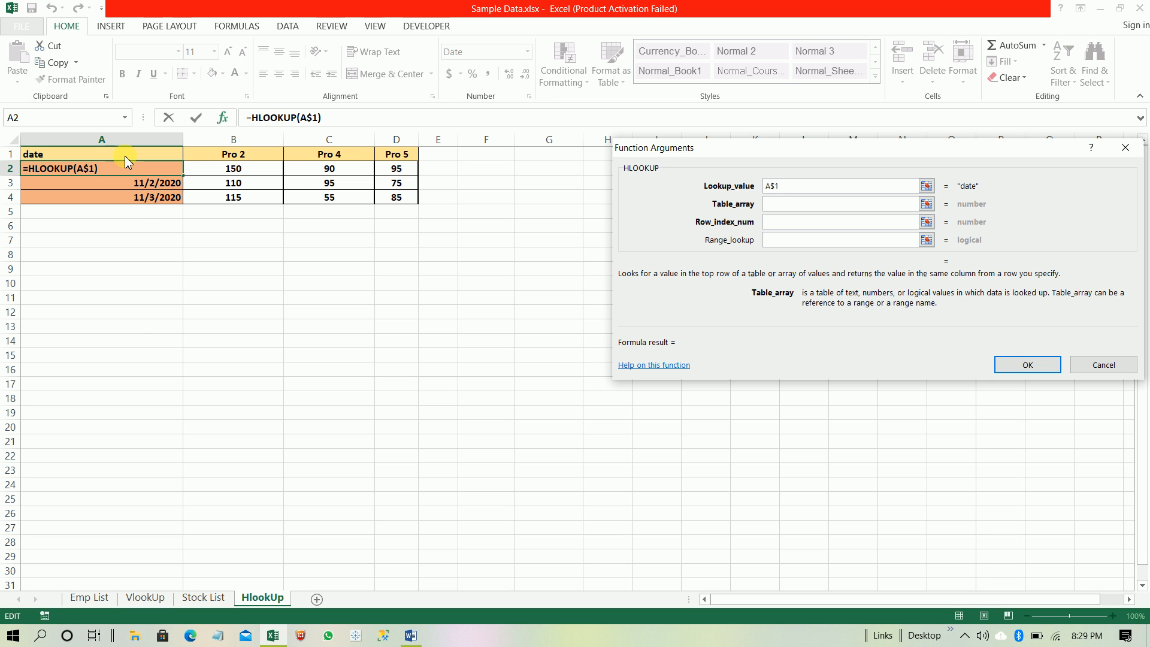
Set the table array to the whole table on the Stock List sheet as the absolute range 'Stock List'!$A$1:$G$4.
{"action": "key", "text": "ctrl+Page_Up"}
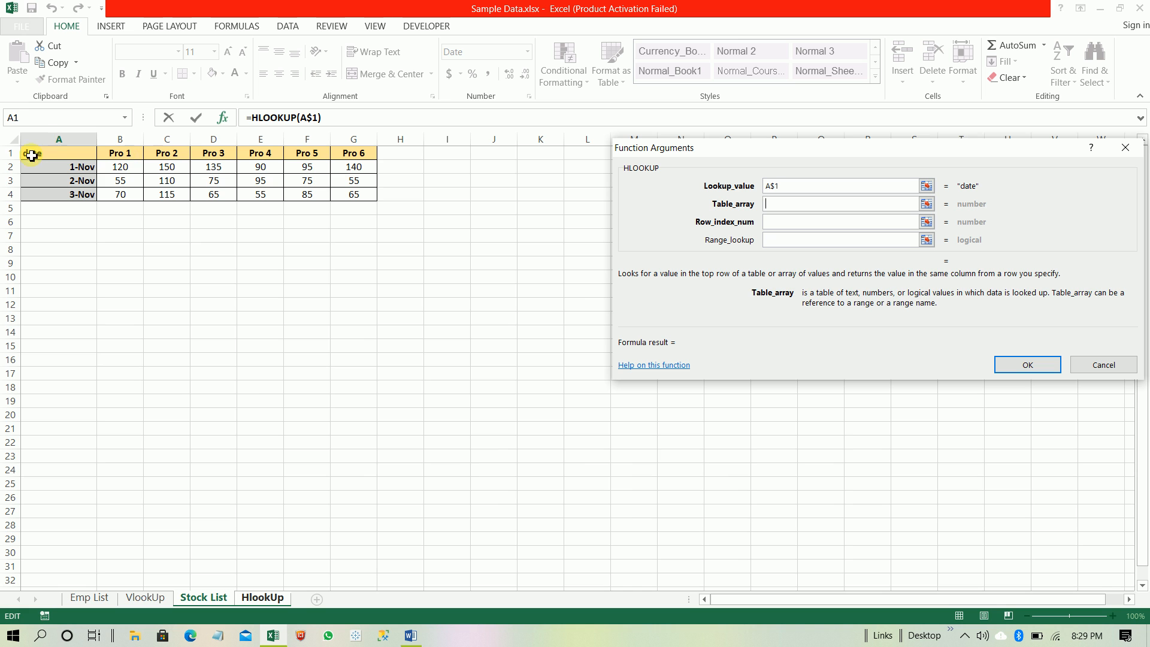
{"action": "left_click", "coordinate": [79, 150]}
{"action": "key", "text": "ctrl+shift+Right"}
{"action": "key", "text": "ctrl+shift+Down"}
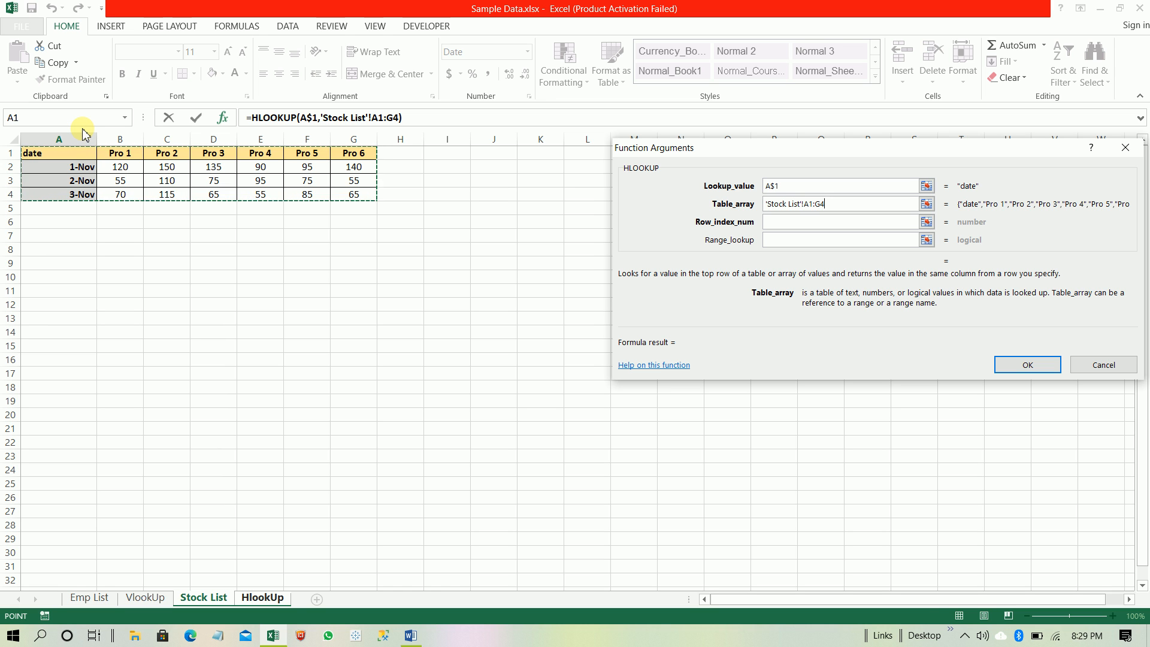
{"action": "key", "text": "F4"}
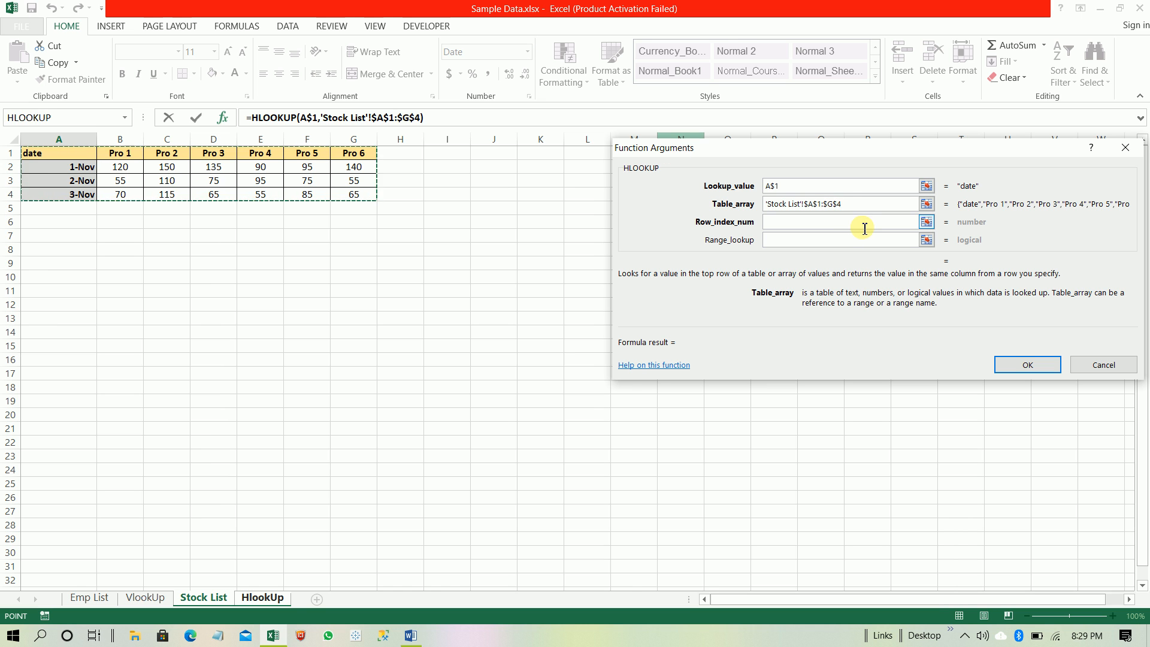
{"action": "left_click", "coordinate": [853, 226]}
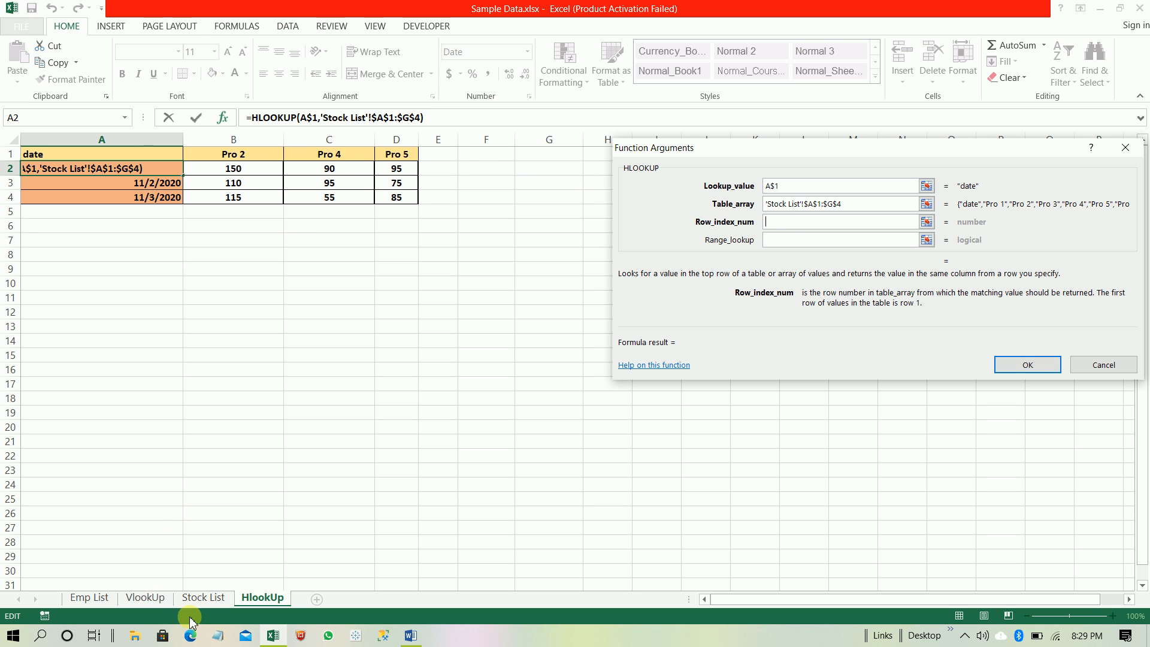
{"action": "left_click", "coordinate": [213, 600]}
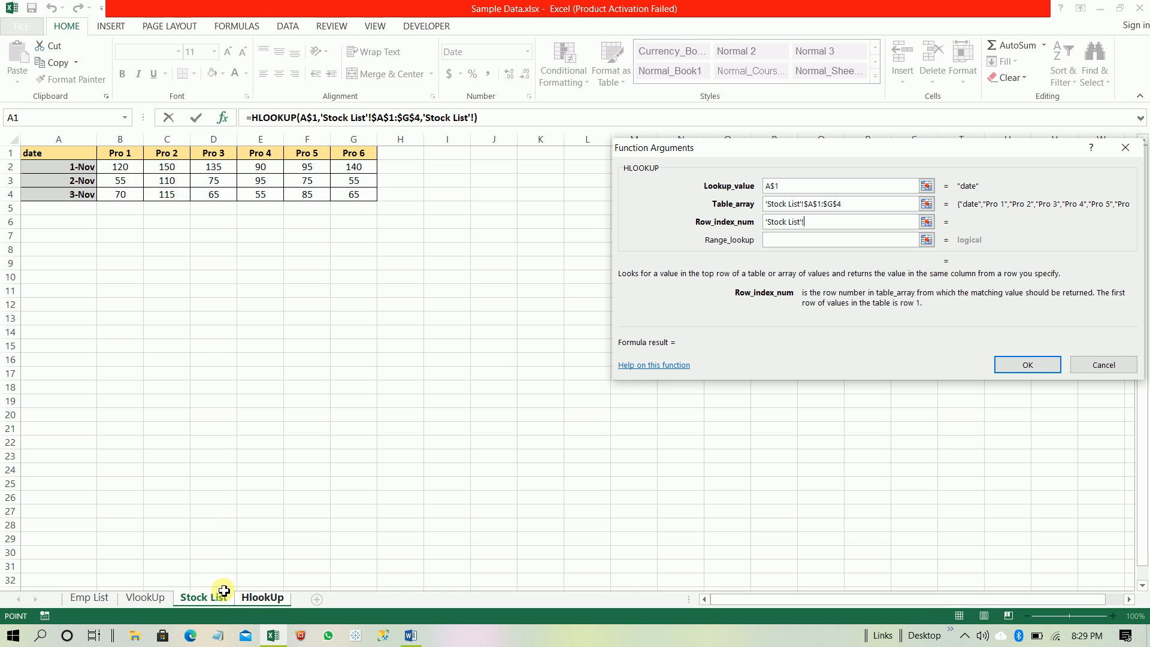
{"action": "left_click", "coordinate": [255, 598]}
{"action": "left_click", "coordinate": [209, 599]}
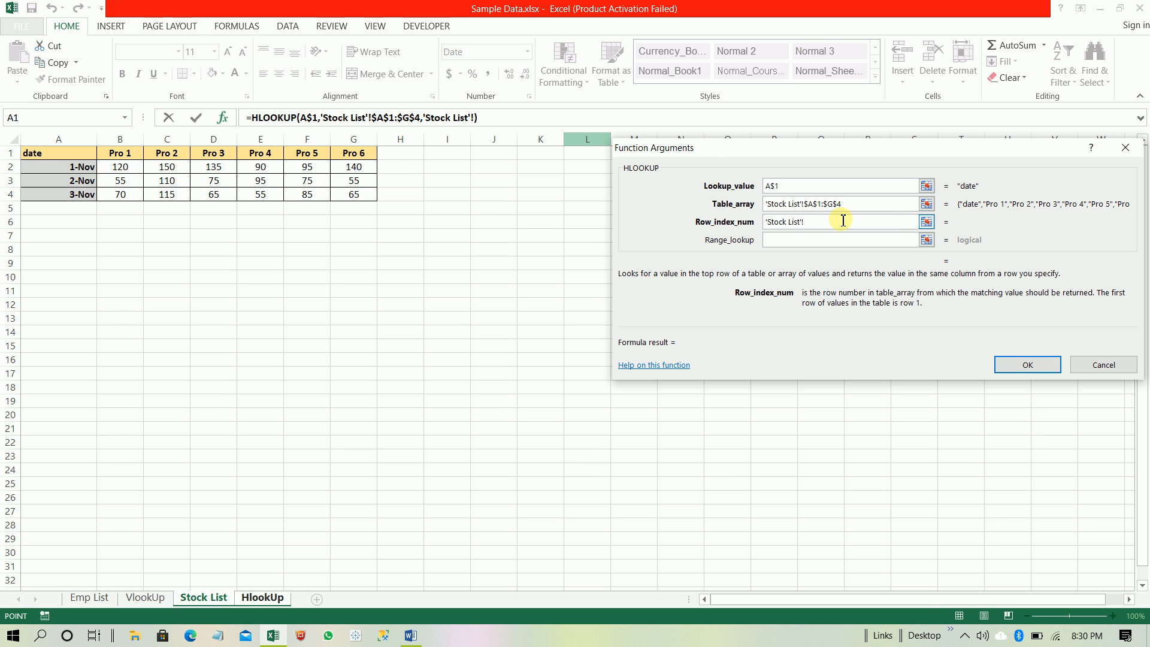
{"action": "left_click", "coordinate": [844, 220]}
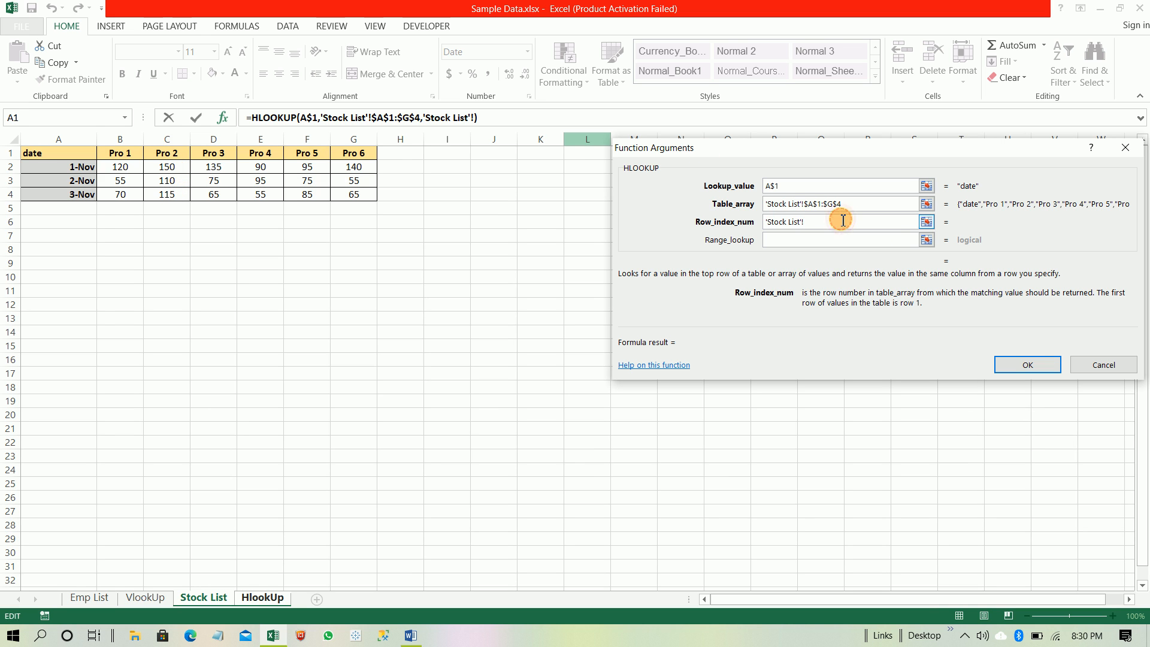
{"action": "left_click", "coordinate": [826, 224]}
{"action": "left_click_drag", "start_coordinate": [825, 224], "coordinate": [764, 223]}
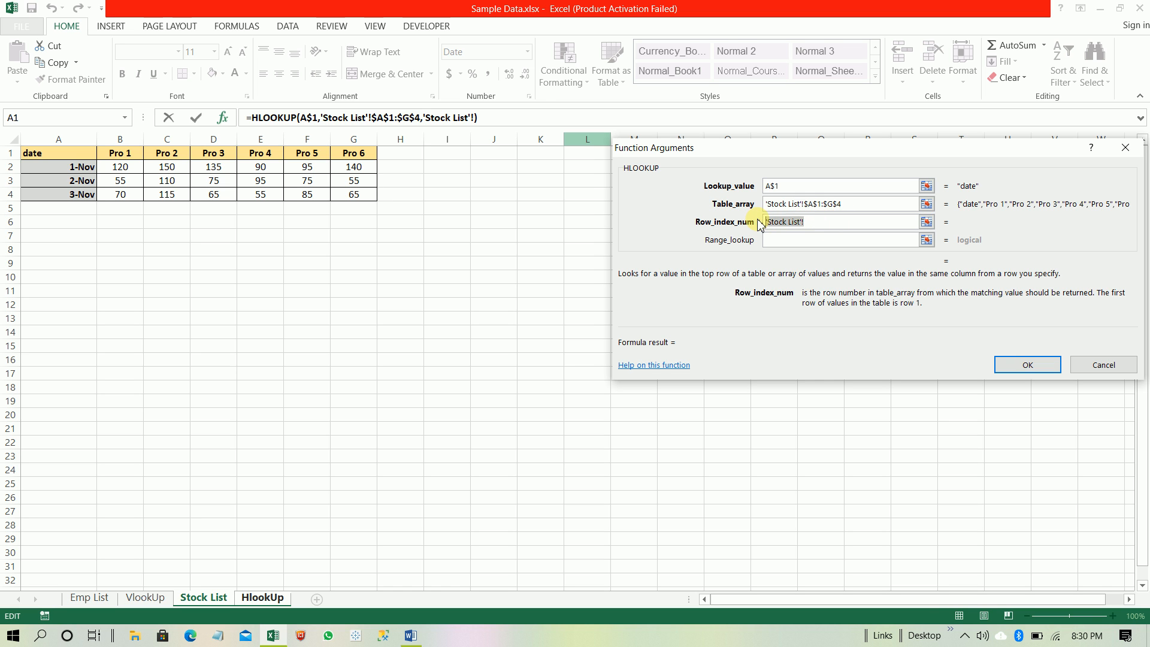
{"action": "key", "text": "BackSpace"}
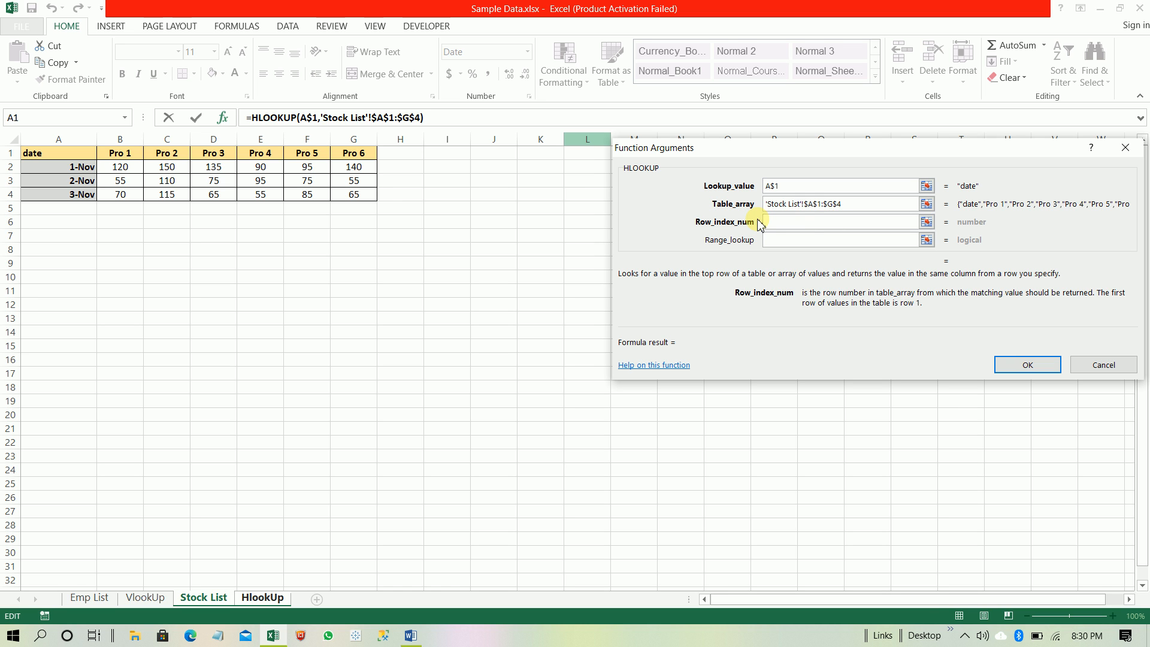
Set the HLOOKUP row index number to ROW('Stock List'!C2), referencing cell C2 on the Stock List sheet.
{"action": "type", "text": "row"}
{"action": "key", "text": "Tab"}
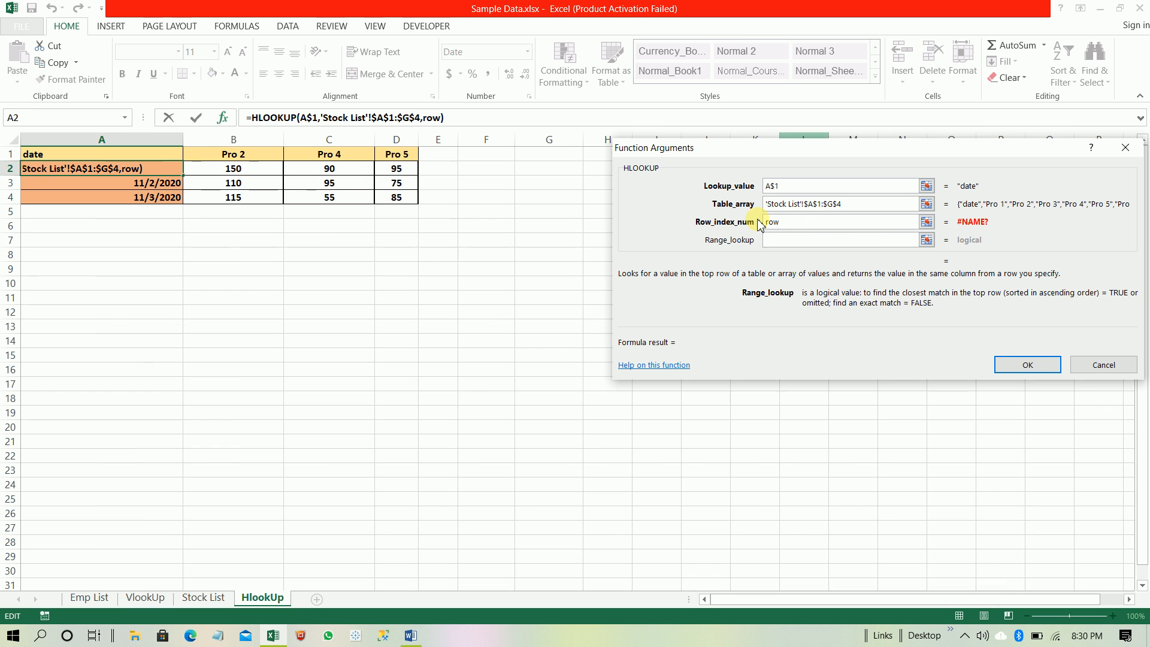
{"action": "left_click", "coordinate": [767, 222]}
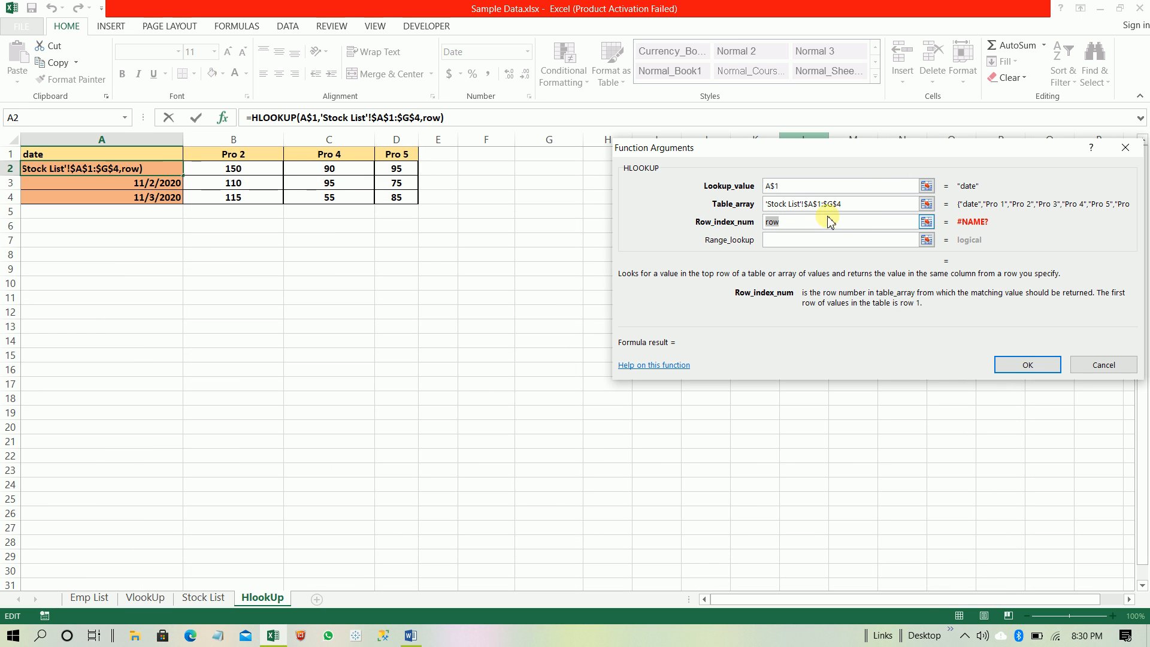
{"action": "type", "text": "("}
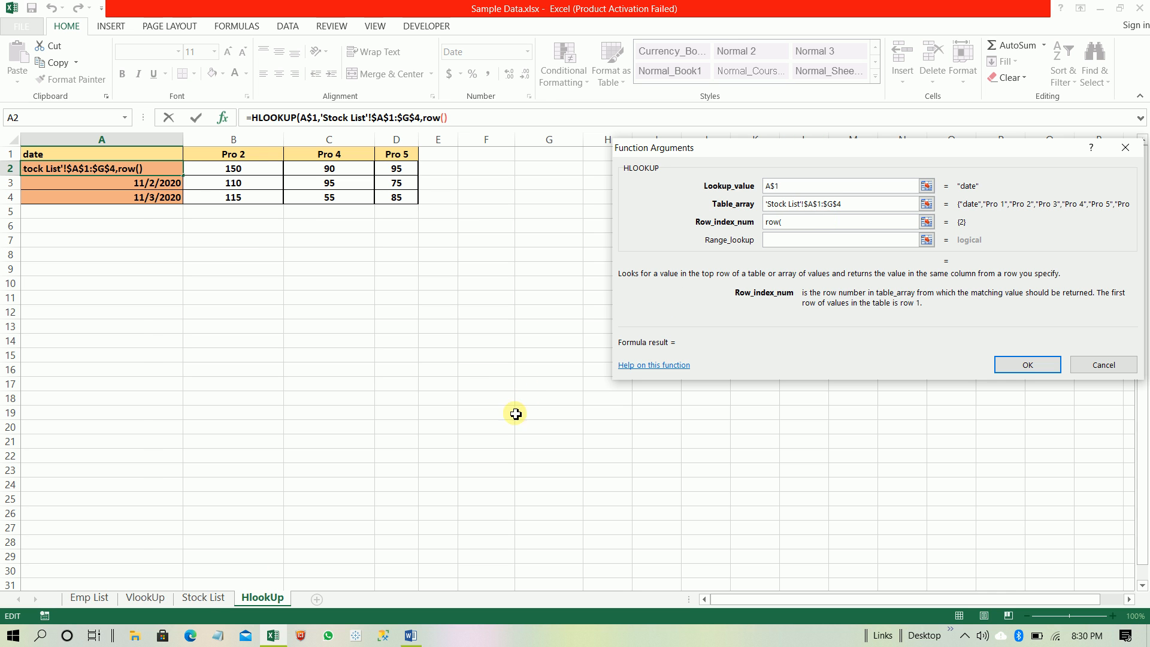
{"action": "left_click", "coordinate": [209, 602]}
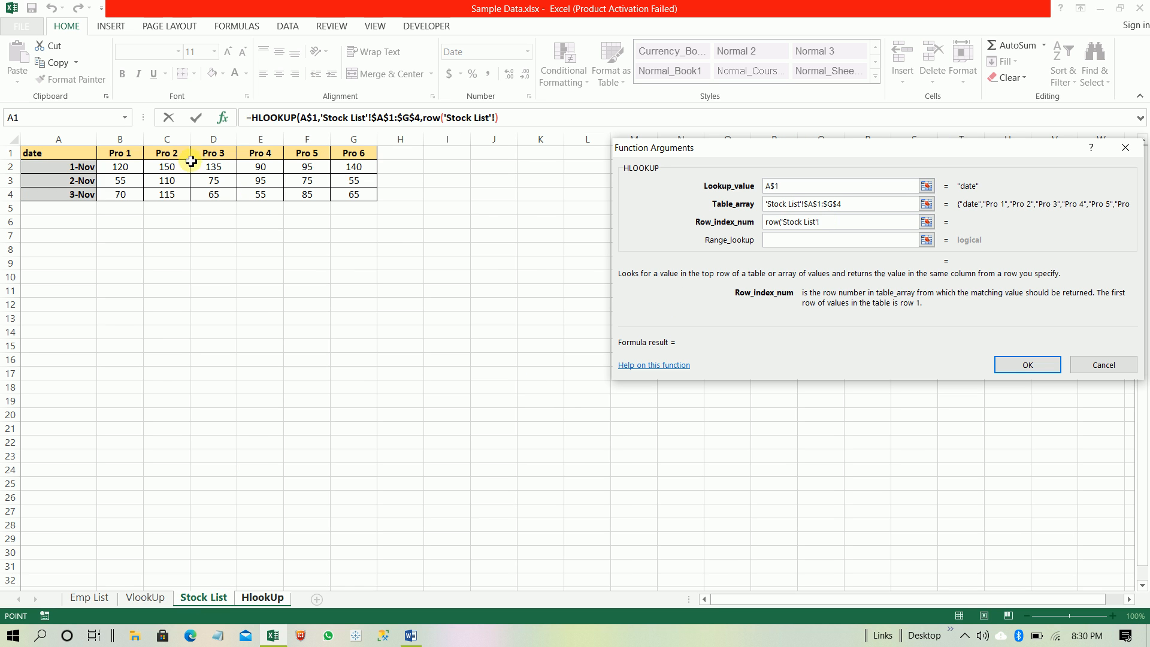
{"action": "left_click", "coordinate": [170, 168]}
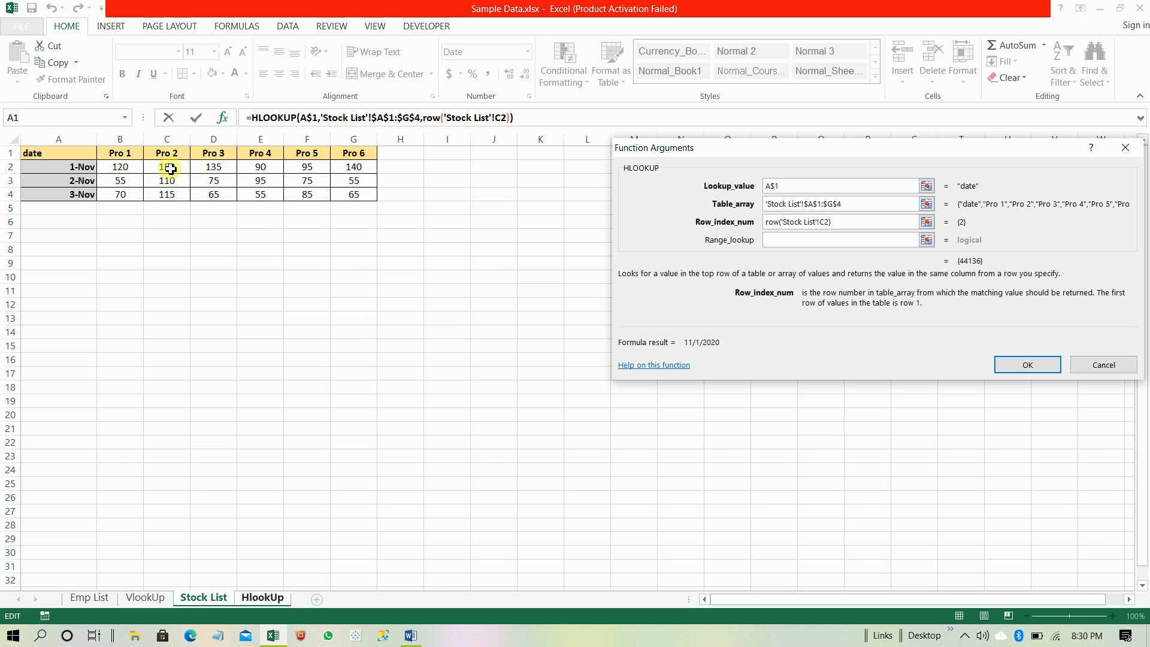
Set the range lookup to 0 for an exact match and complete the HLOOKUP formula in cell A2.
{"action": "left_click", "coordinate": [801, 245]}
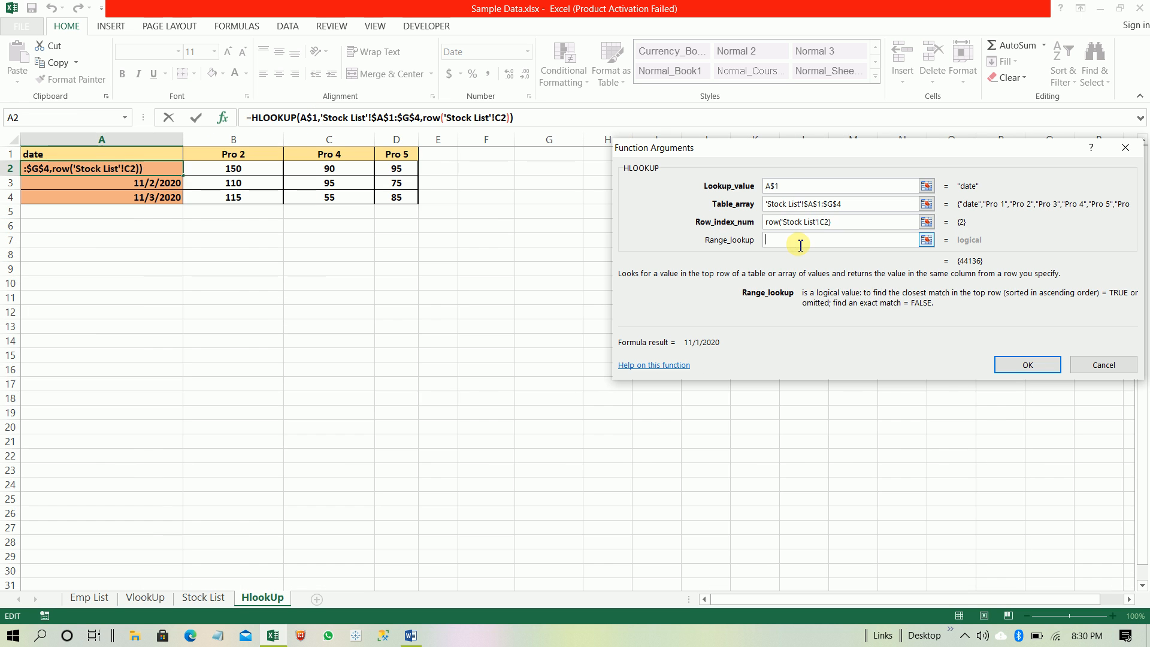
{"action": "type", "text": "0"}
{"action": "left_click", "coordinate": [828, 223]}
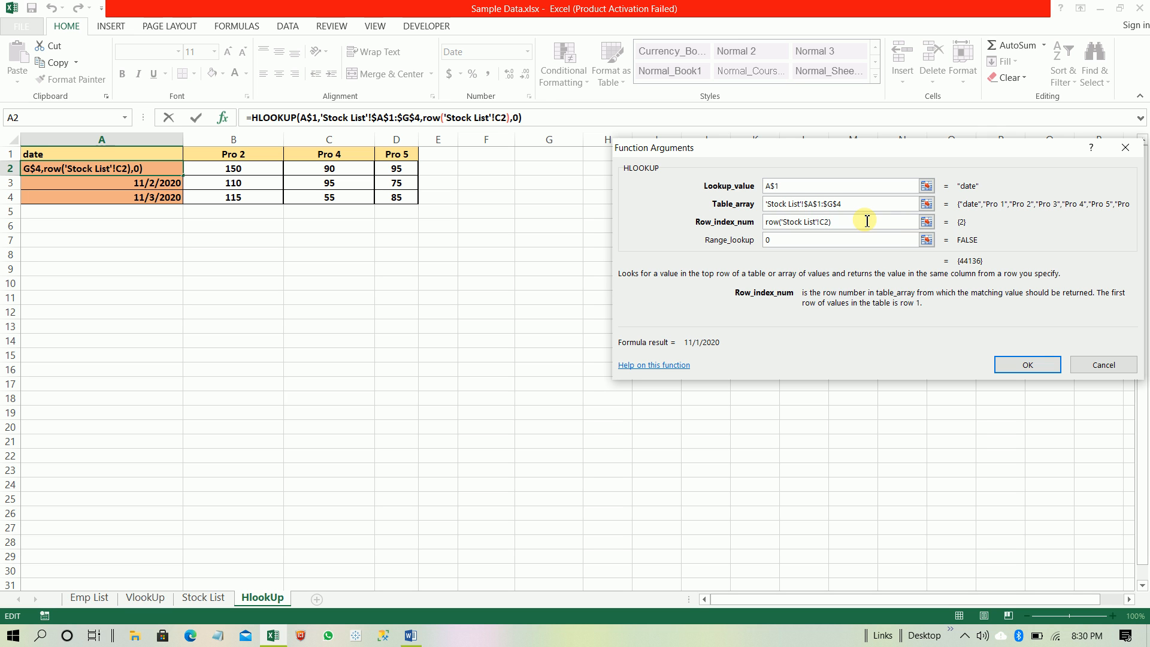
{"action": "left_click", "coordinate": [1013, 364]}
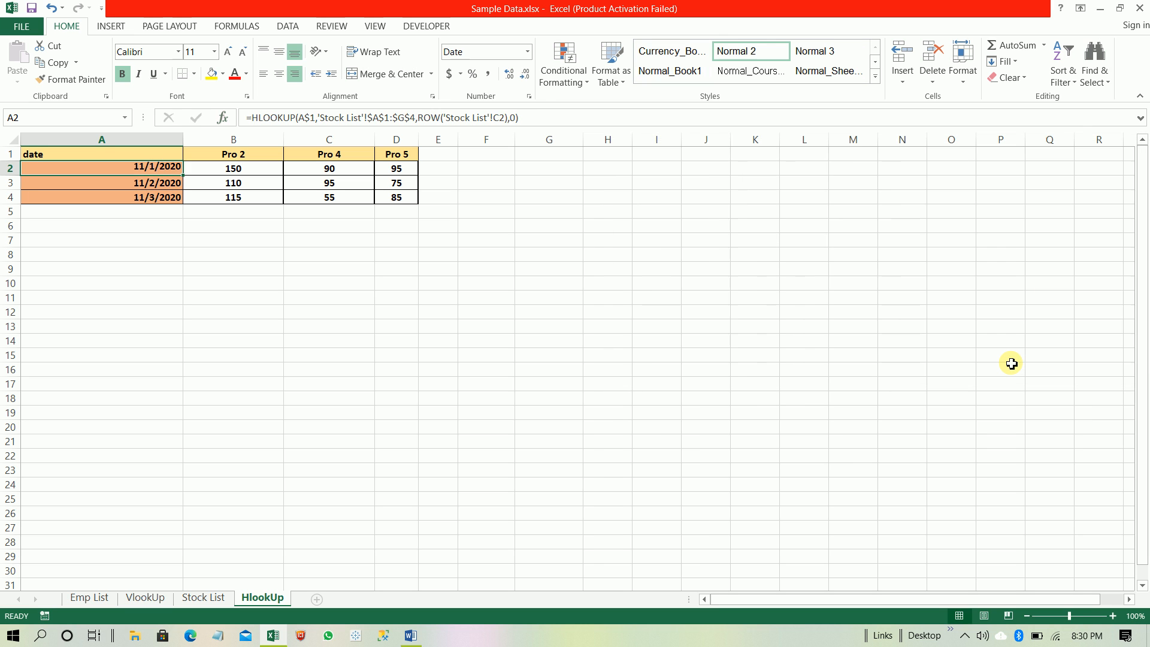
Copy cell A2 and paste only its formula across the range A2:D4 with Paste Special.
{"action": "key", "text": "Up"}
{"action": "key", "text": "Down"}
{"action": "key", "text": "ctrl+c"}
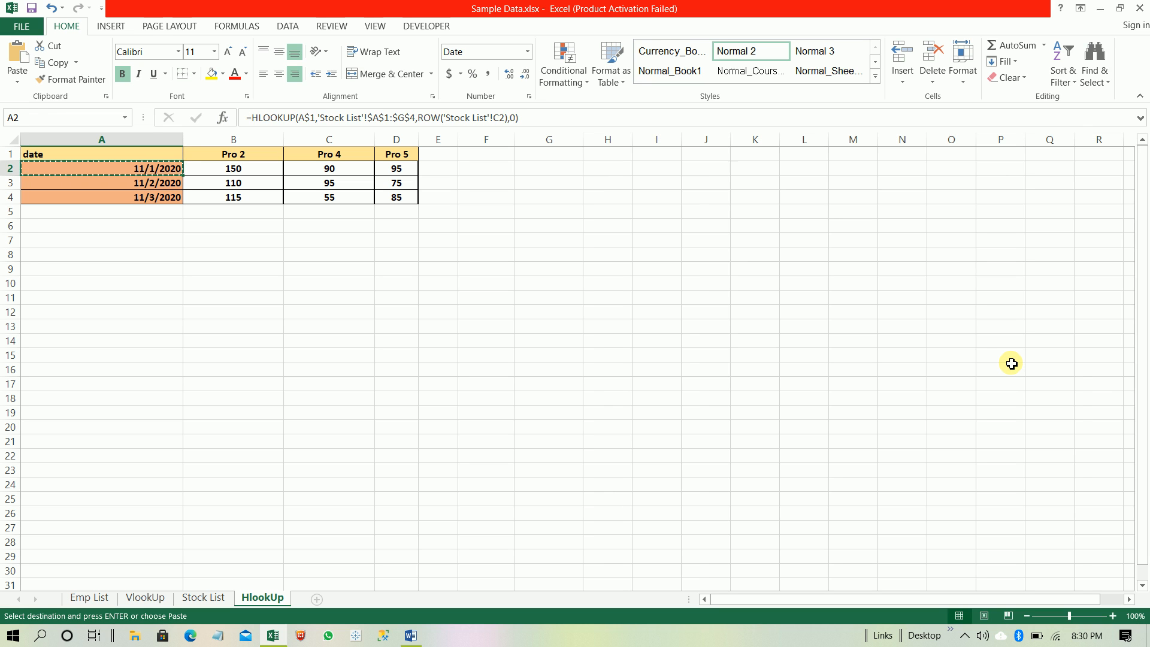
{"action": "key", "text": "shift+Right"}
{"action": "key", "text": "shift+Right"}
{"action": "key", "text": "shift+Right"}
{"action": "key", "text": "shift+Down"}
{"action": "key", "text": "shift+Down"}
{"action": "key", "text": "ctrl+v"}
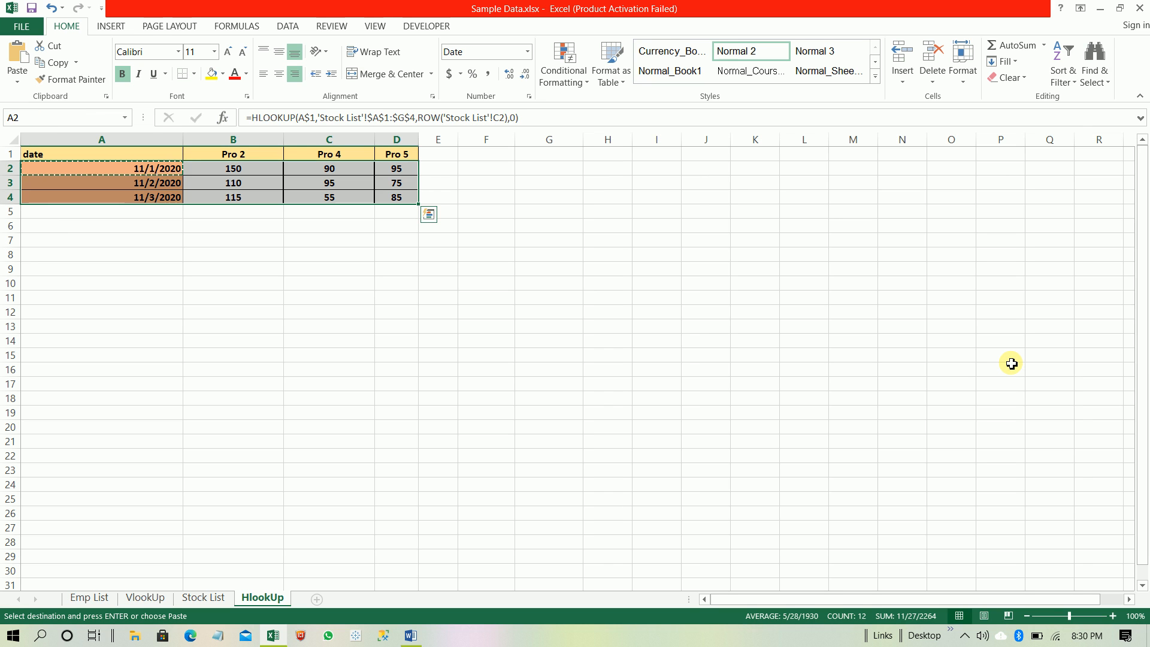
{"action": "key", "text": "alt"}
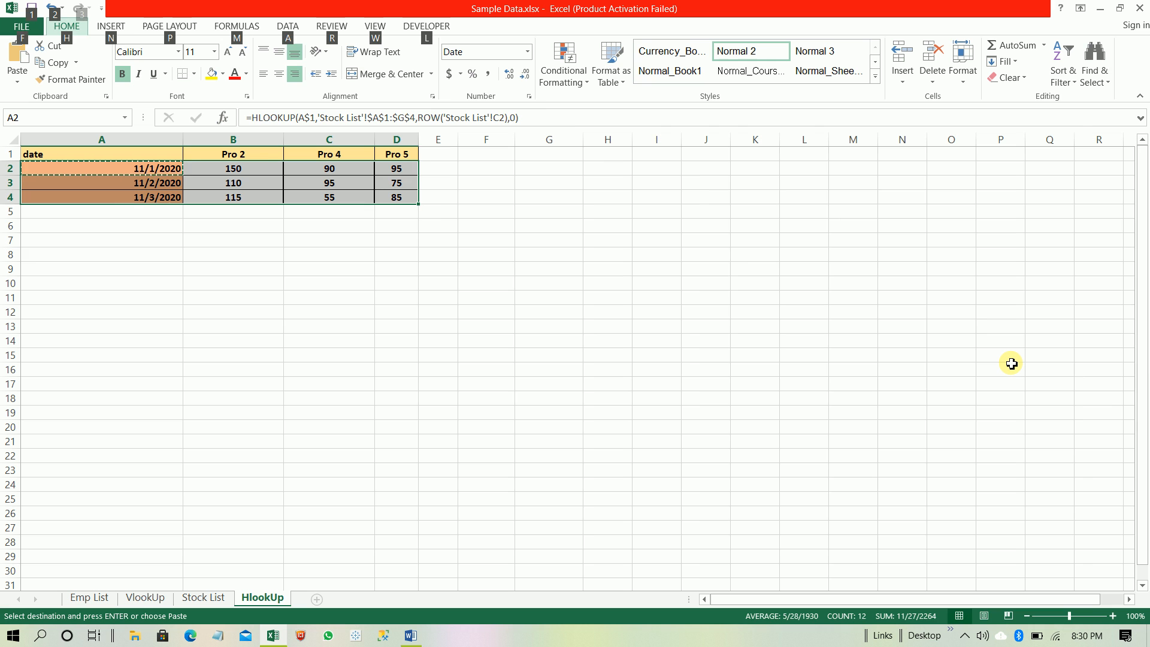
{"action": "key", "text": "e"}
{"action": "key", "text": "s"}
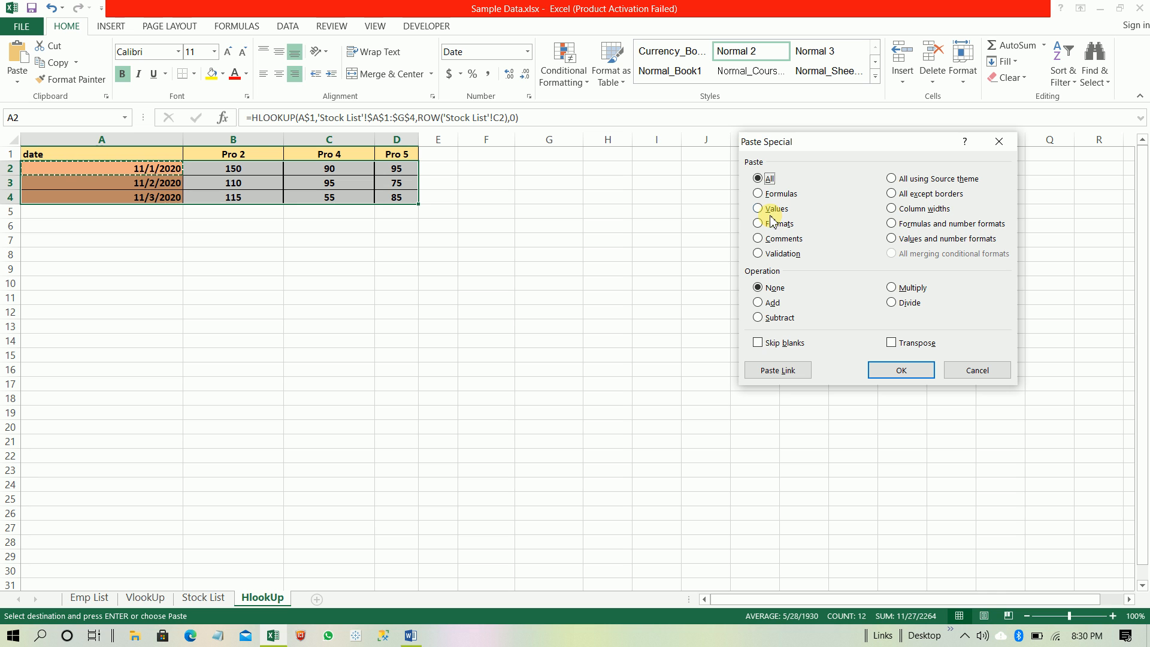
{"action": "left_click", "coordinate": [780, 196]}
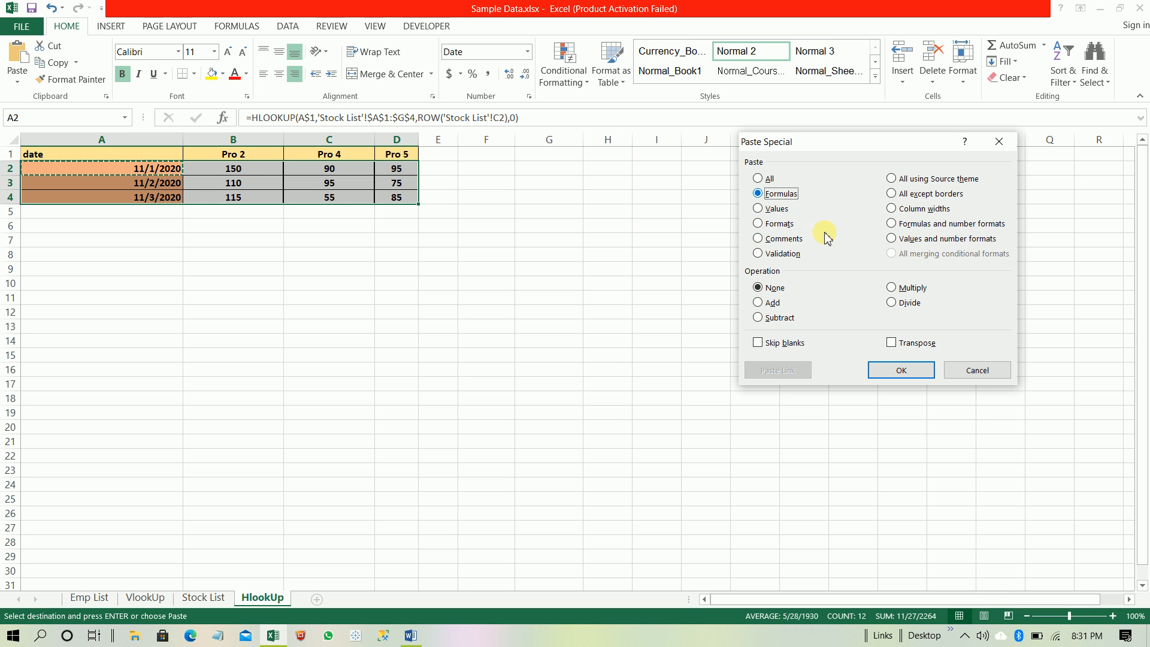
{"action": "left_click", "coordinate": [910, 371]}
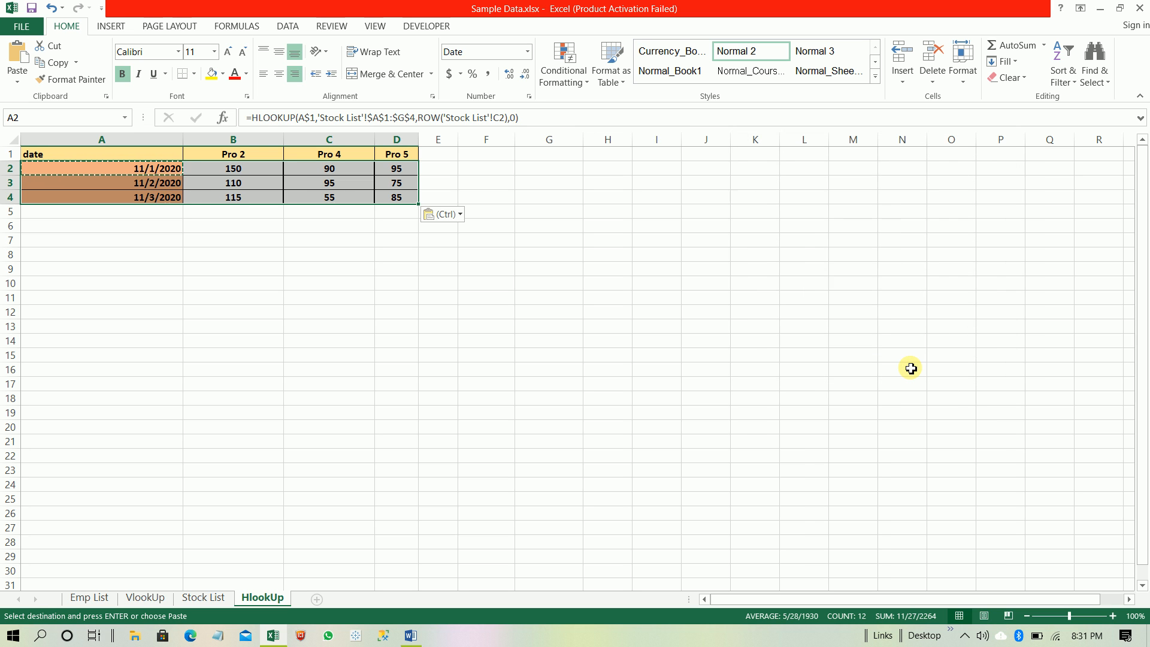
{"action": "key", "text": "Up"}
{"action": "key", "text": "Down"}
{"action": "key", "text": "Escape"}
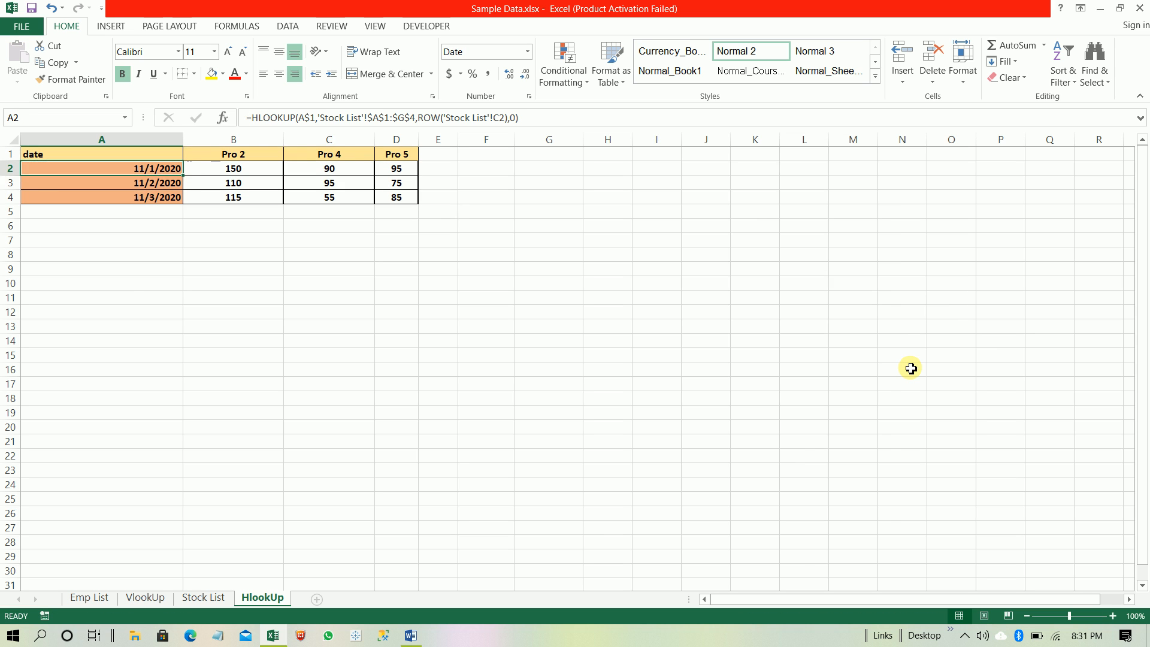
Examine the formulas in the filled HlookUp cells and the HLOOKUP arguments of cell B2.
{"action": "key", "text": "Right"}
{"action": "key", "text": "Right"}
{"action": "key", "text": "Down"}
{"action": "key", "text": "Left"}
{"action": "key", "text": "Up"}
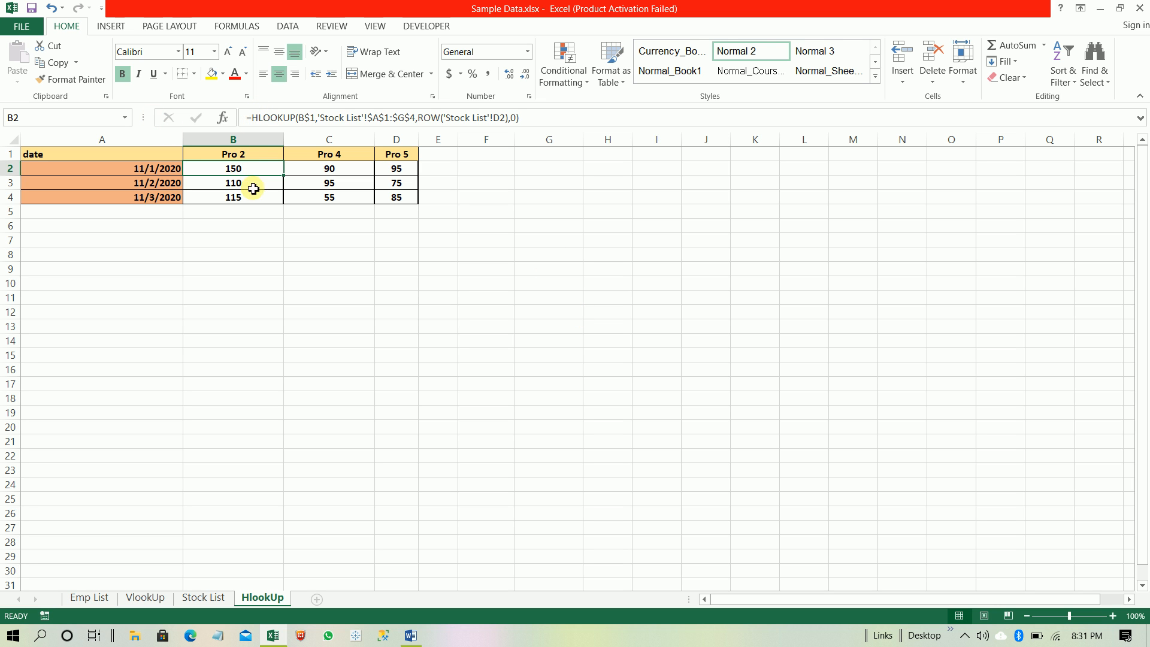
{"action": "left_click", "coordinate": [222, 119]}
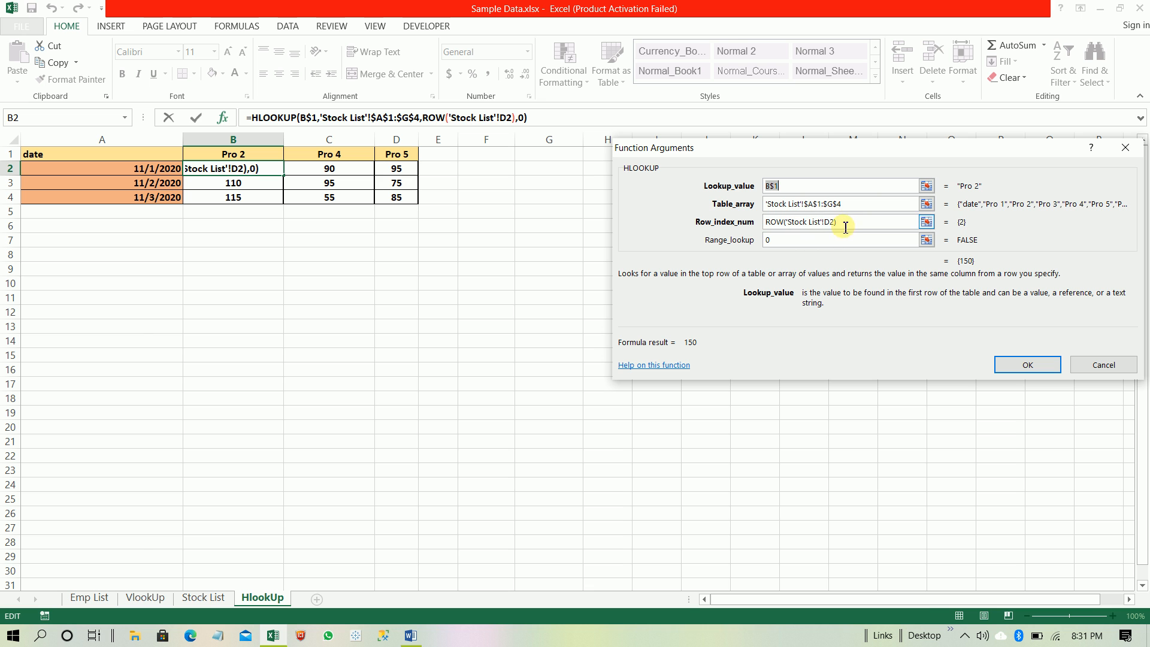
{"action": "left_click", "coordinate": [204, 597]}
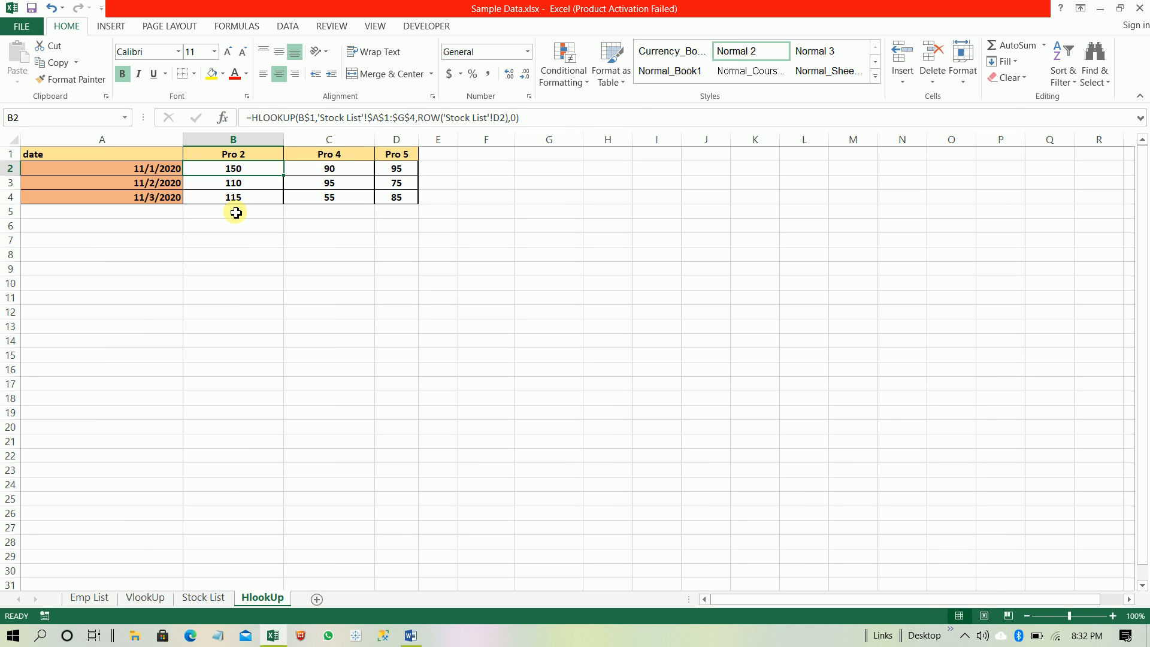
Review the VLOOKUP results on the VlookUp sheet and the full employee table on the Emp List sheet.
{"action": "key", "text": "ctrl+Page_Up"}
{"action": "key", "text": "ctrl+Page_Up"}
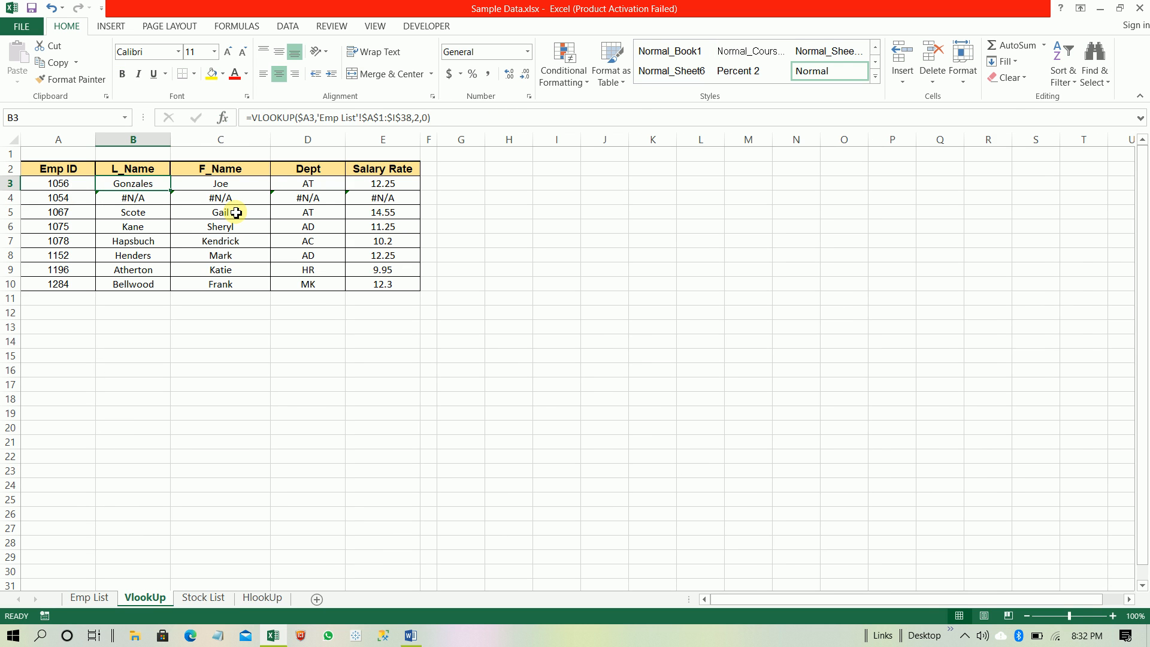
{"action": "key", "text": "ctrl+Page_Up"}
{"action": "key", "text": "Up"}
{"action": "key", "text": "Up"}
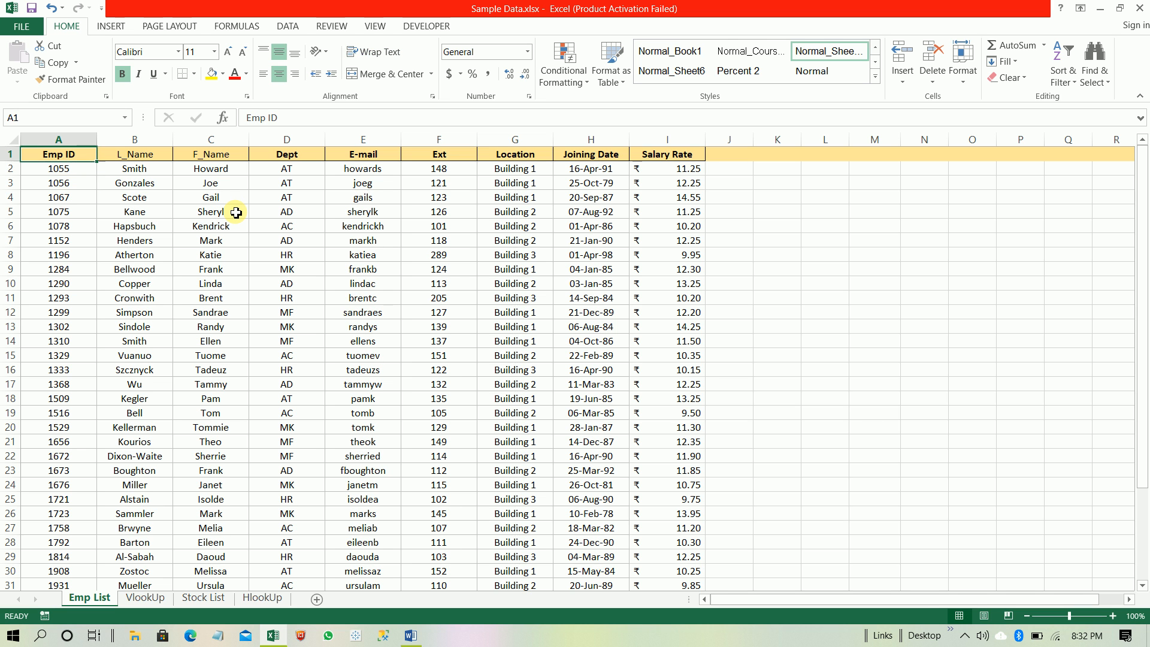
{"action": "key", "text": "ctrl+shift+Right"}
{"action": "key", "text": "ctrl+shift+Down"}
{"action": "key", "text": "ctrl+Home"}
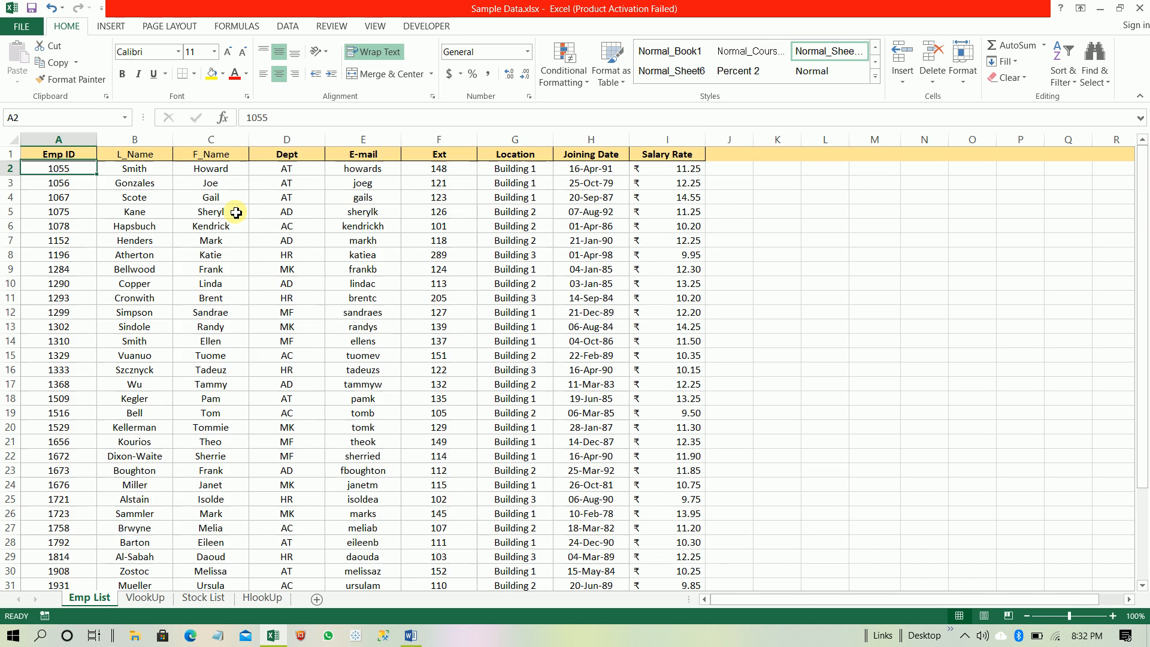
Replace the formula in cell B3 of the VlookUp sheet with the start of a new VLOOKUP function.
{"action": "key", "text": "ctrl+Page_Down"}
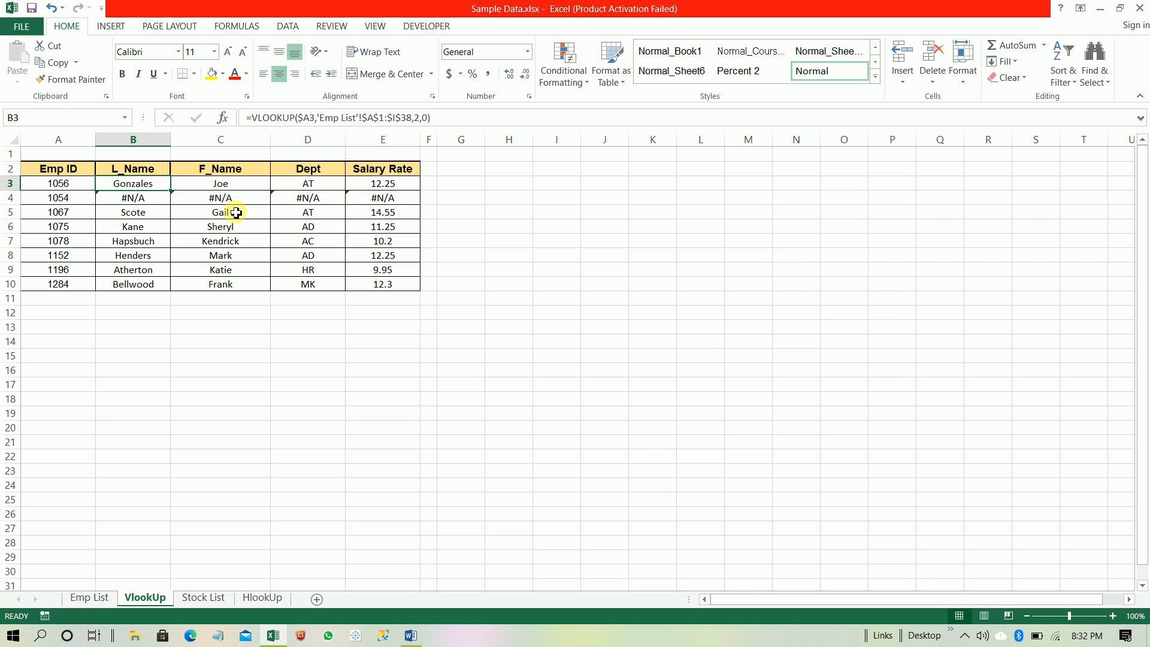
{"action": "left_click", "coordinate": [222, 118]}
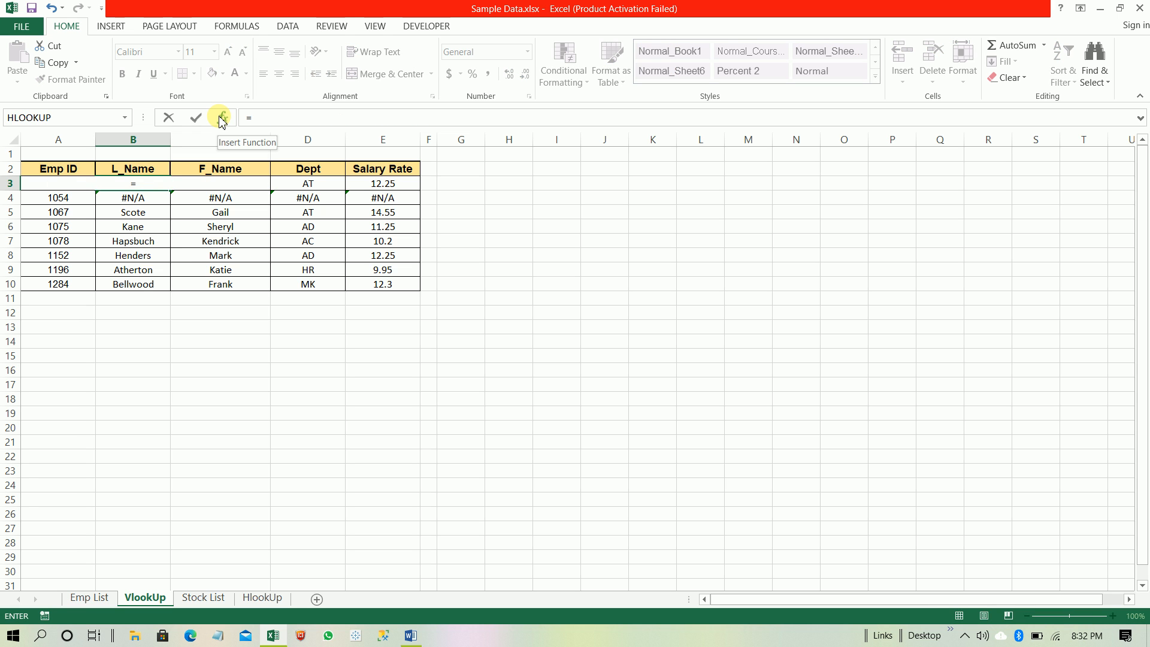
{"action": "type", "text": "v"}
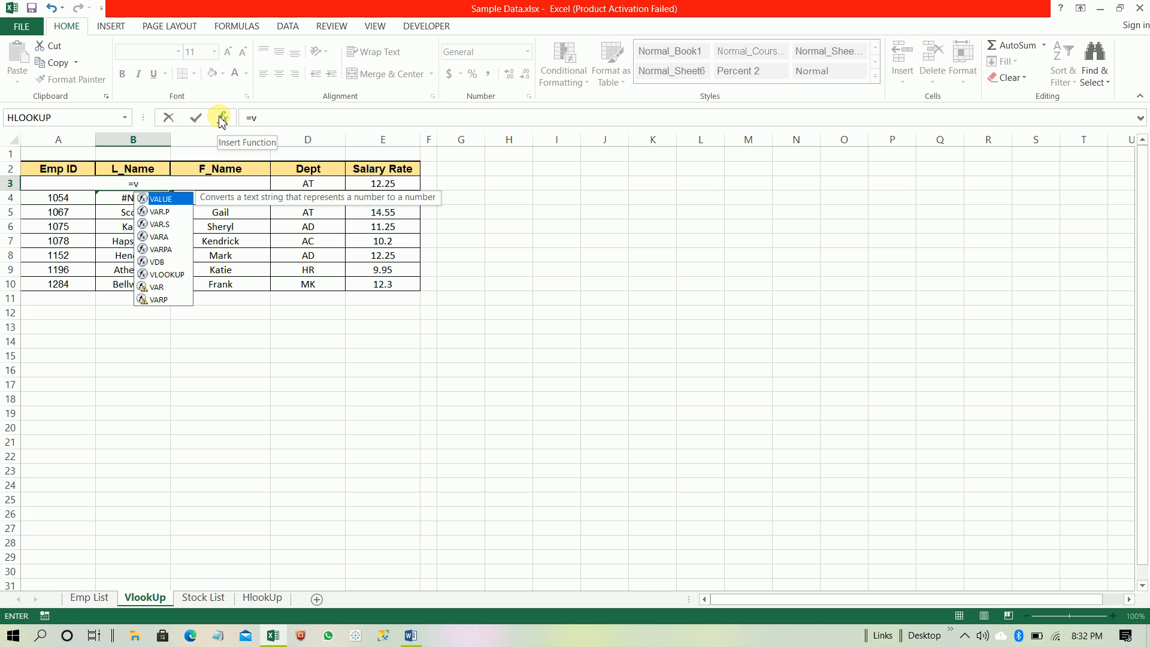
{"action": "type", "text": "lo"}
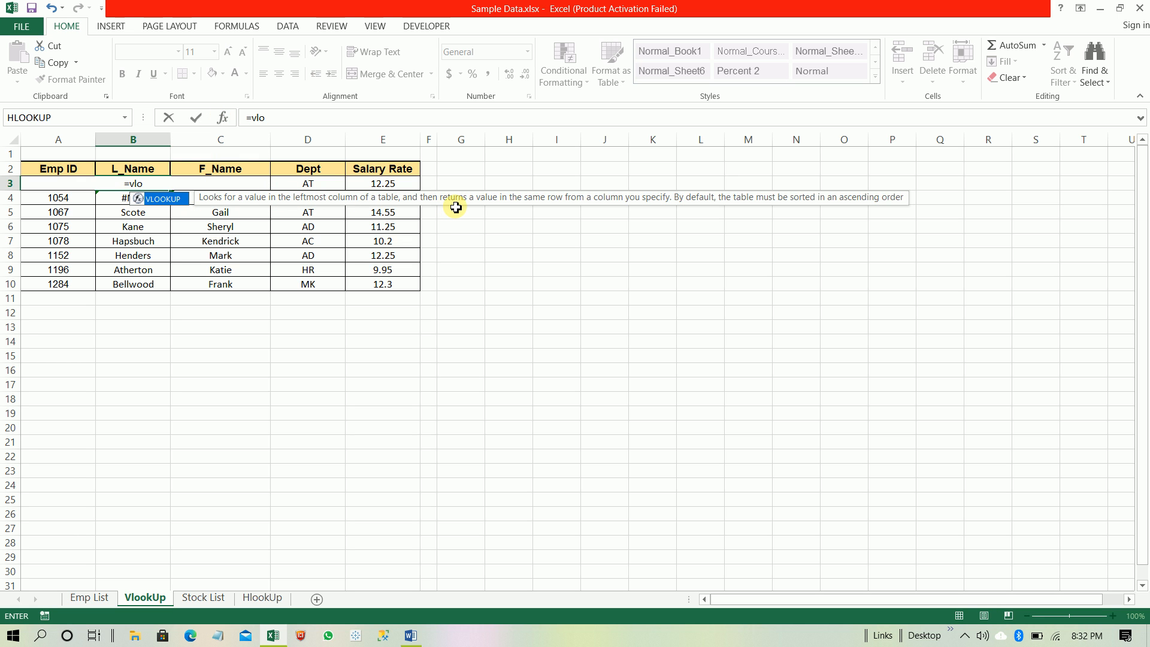
{"action": "key", "text": "Tab"}
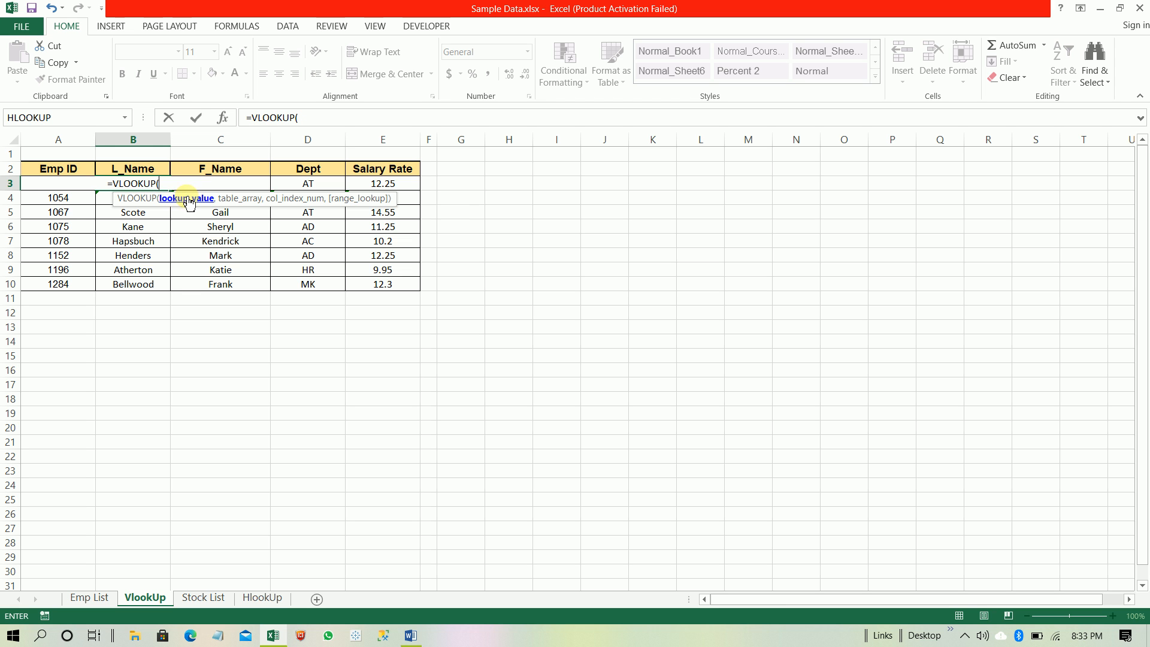
Set the VLOOKUP lookup value to the employee ID in cell A3 with only the column locked, as $A3.
{"action": "left_click", "coordinate": [66, 186]}
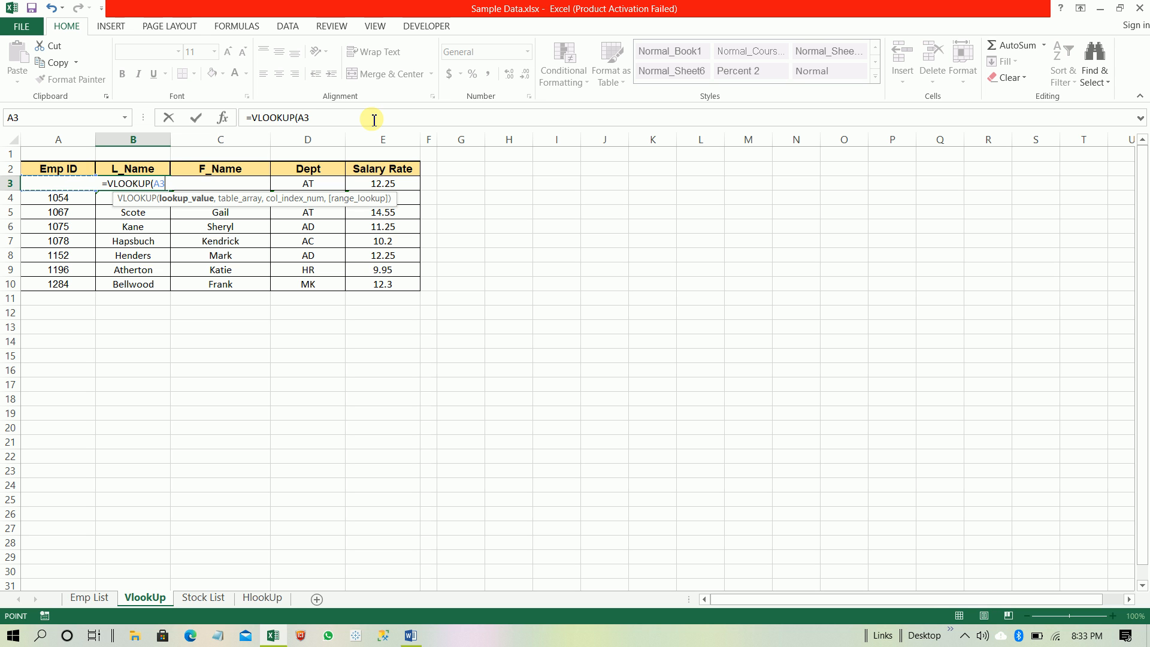
{"action": "key", "text": "F4"}
{"action": "key", "text": "F4"}
{"action": "key", "text": "F4"}
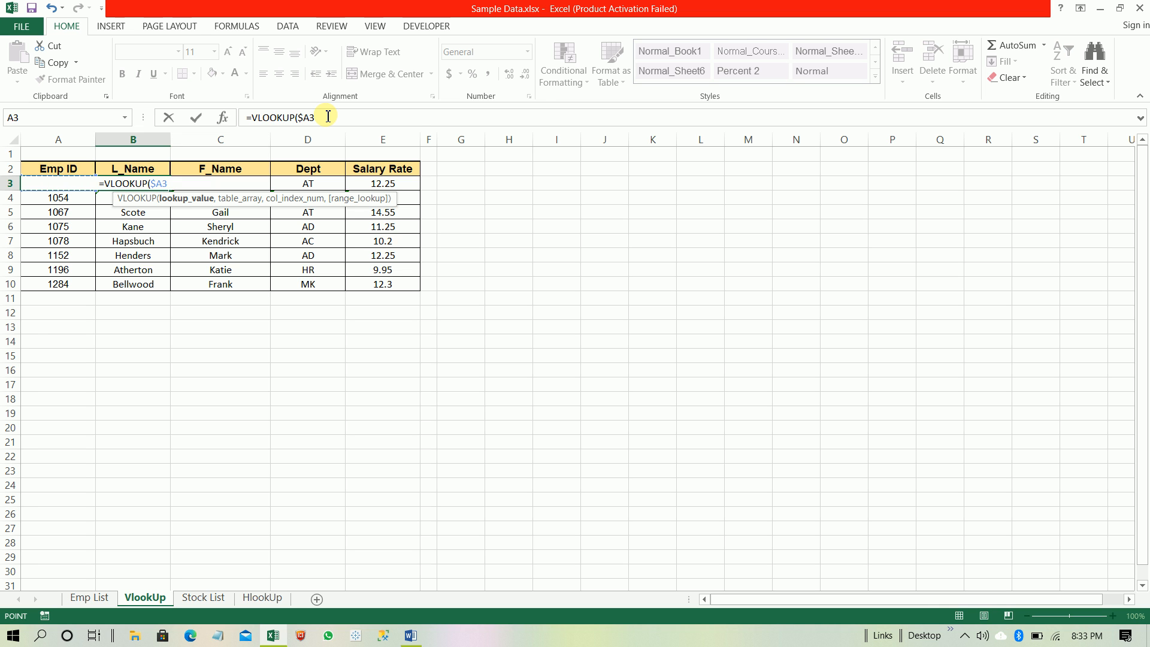
{"action": "type", "text": ","}
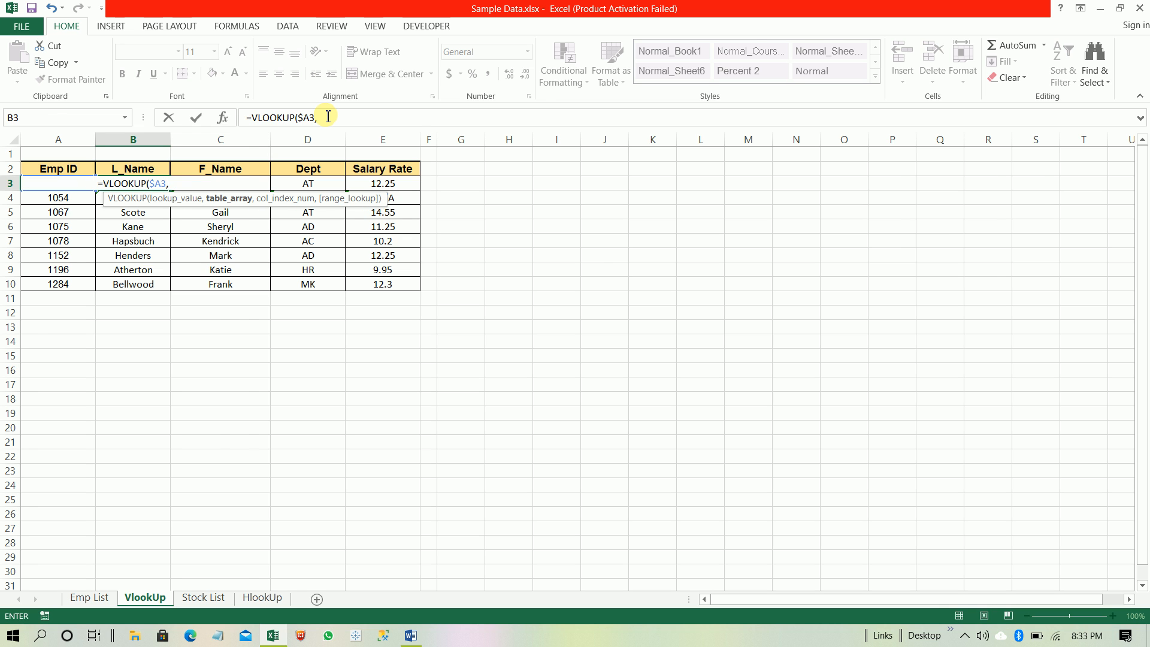
Set the VLOOKUP table array to the whole Emp List table with absolute references, 'Emp List'!$A$1:$I$38.
{"action": "key", "text": "ctrl+Page_Up"}
{"action": "key", "text": "ctrl+Home"}
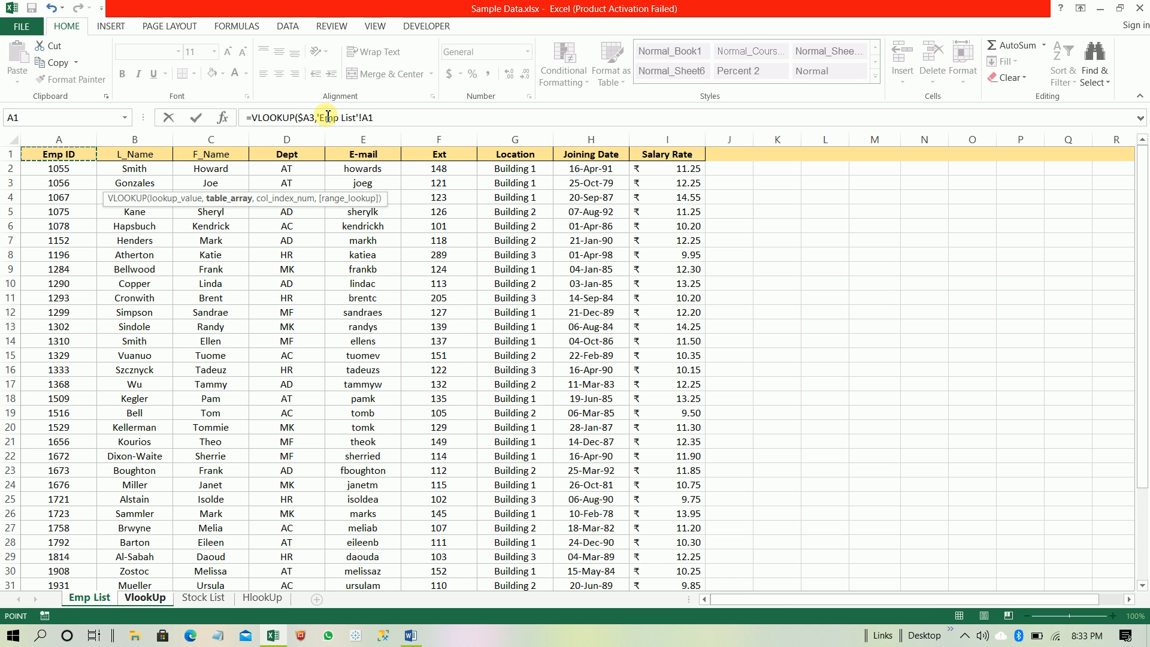
{"action": "key", "text": "ctrl+shift+End"}
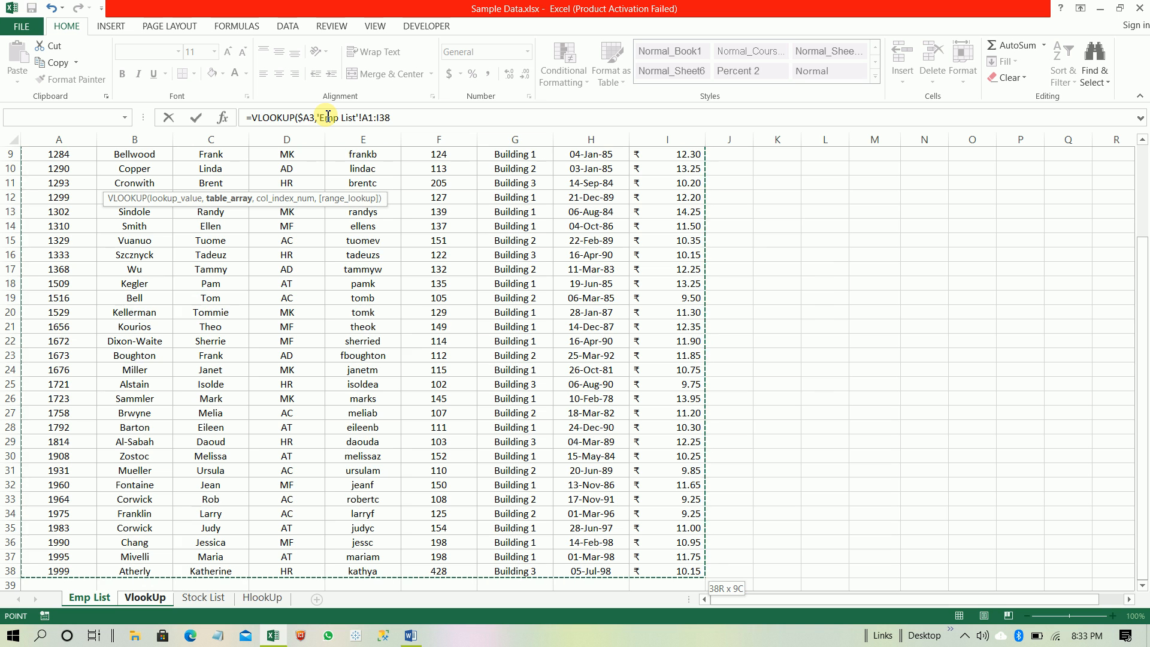
{"action": "key", "text": "F4"}
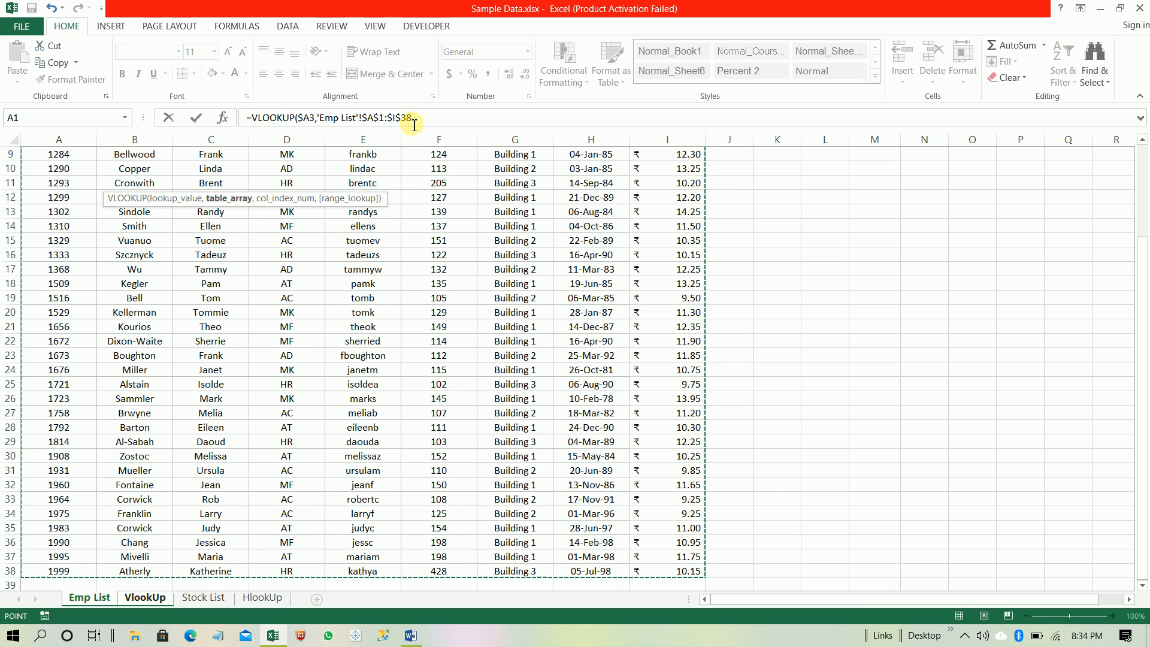
{"action": "type", "text": ","}
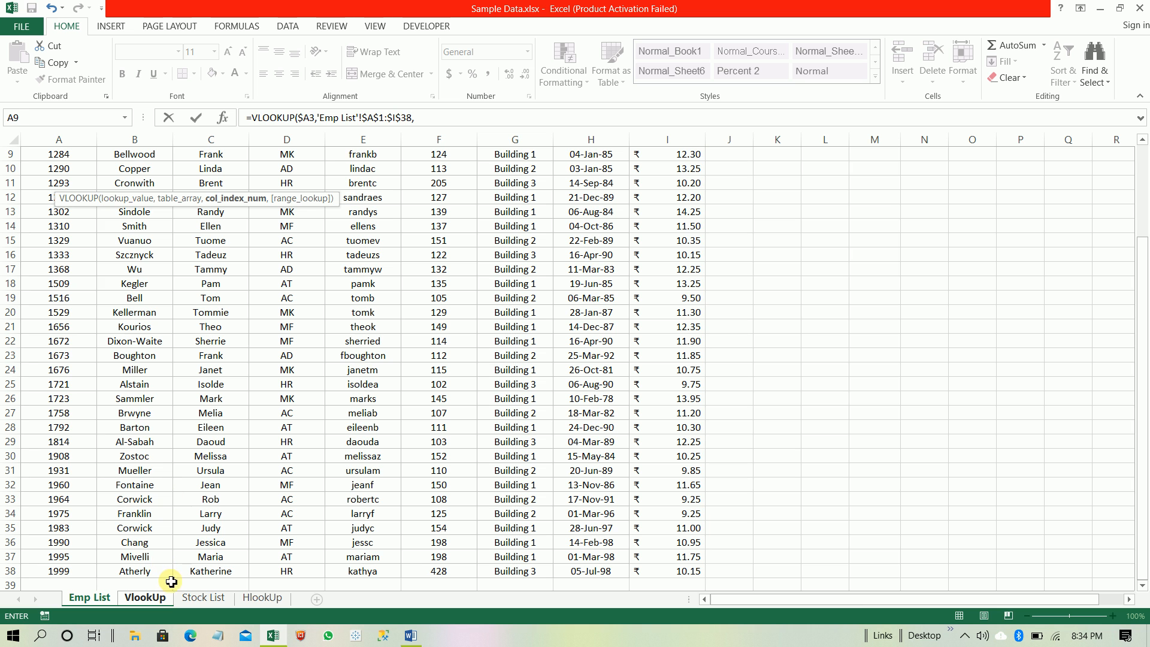
Complete the VLOOKUP in B3 with column index 2 for L_Name and 0 for an exact match.
{"action": "left_click_drag", "start_coordinate": [1140, 478], "coordinate": [1142, 362]}
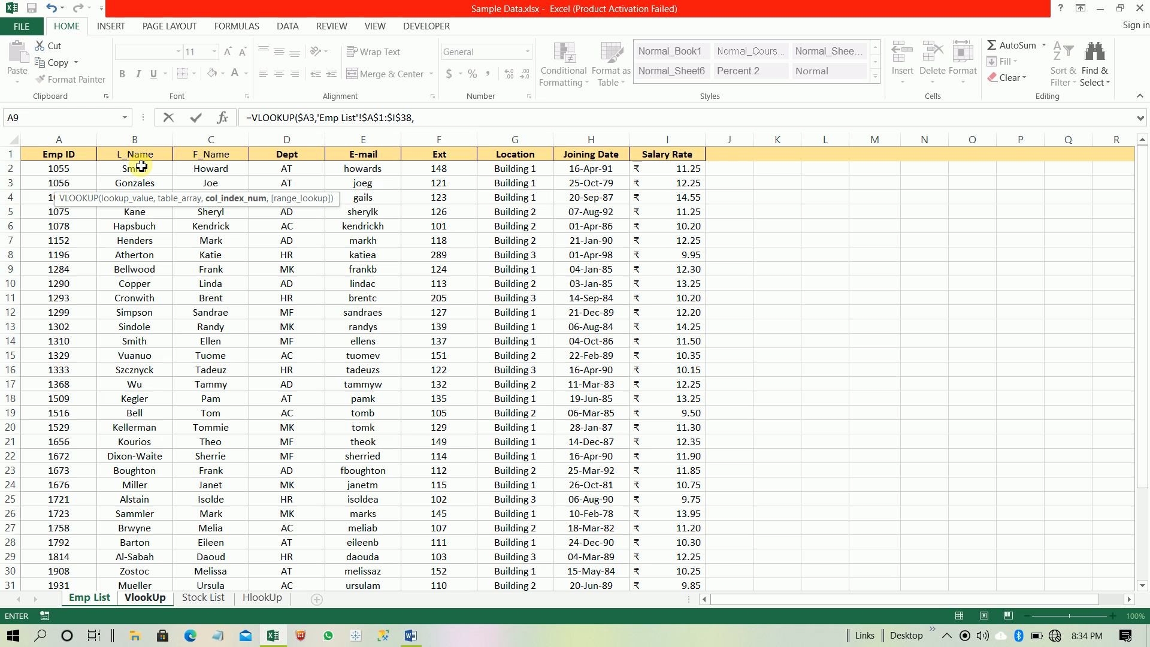
{"action": "type", "text": "2"}
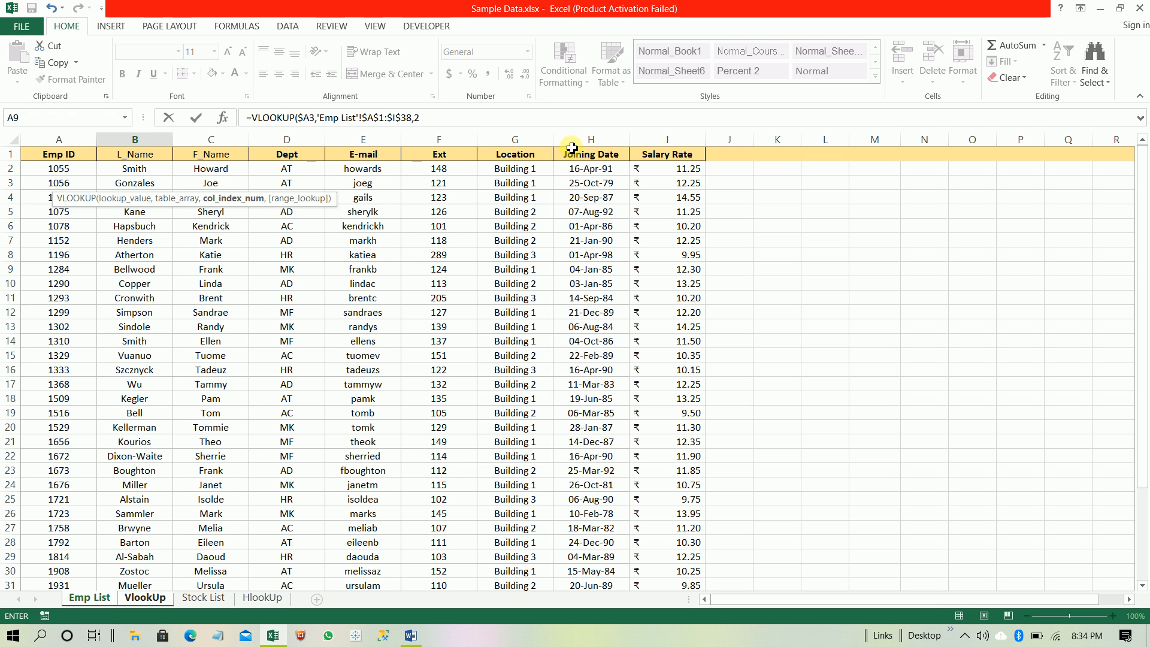
{"action": "left_click", "coordinate": [455, 124]}
{"action": "type", "text": ","}
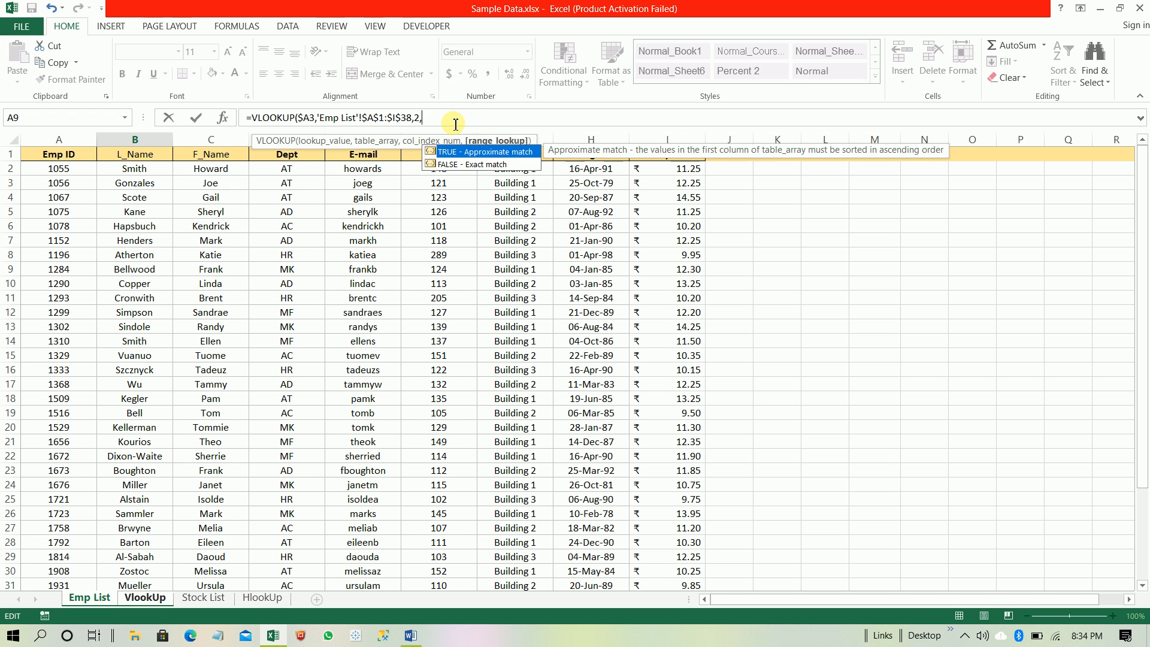
{"action": "type", "text": "0)"}
{"action": "key", "text": "Return"}
{"action": "key", "text": "Up"}
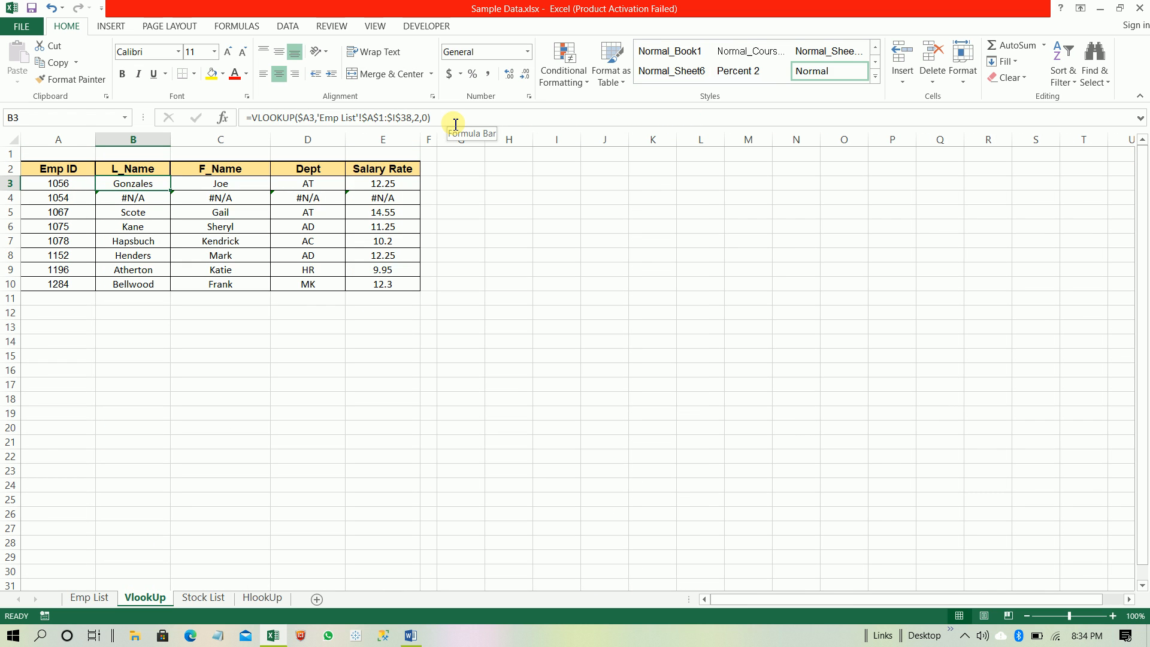
Copy the VLOOKUP formula from B3 into C3 and look at its column index argument.
{"action": "key", "text": "Right"}
{"action": "key", "text": "Left"}
{"action": "key", "text": "Left"}
{"action": "key", "text": "Right"}
{"action": "key", "text": "Right"}
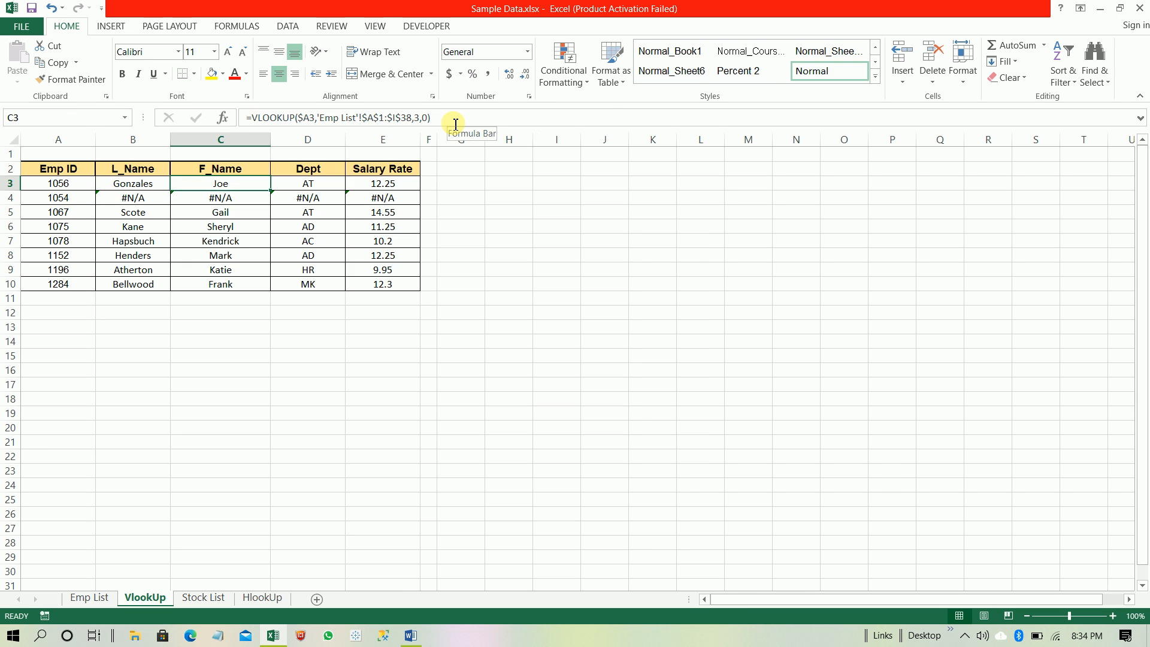
{"action": "key", "text": "Left"}
{"action": "key", "text": "ctrl+c"}
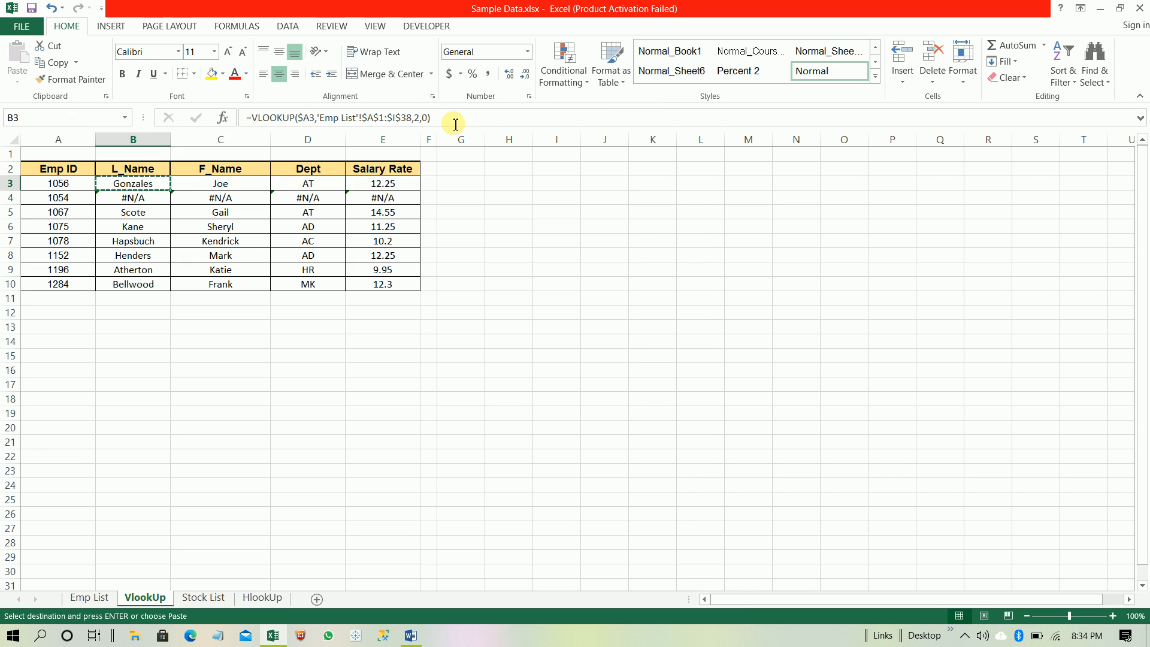
{"action": "key", "text": "Right"}
{"action": "key", "text": "ctrl+v"}
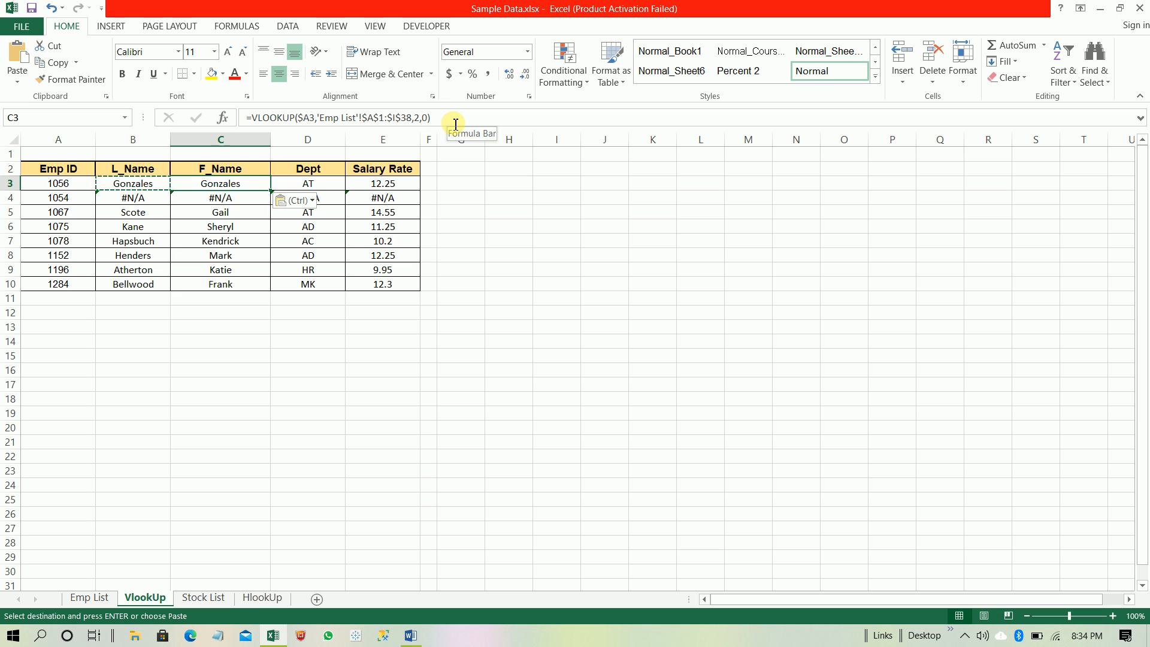
{"action": "left_click", "coordinate": [424, 120]}
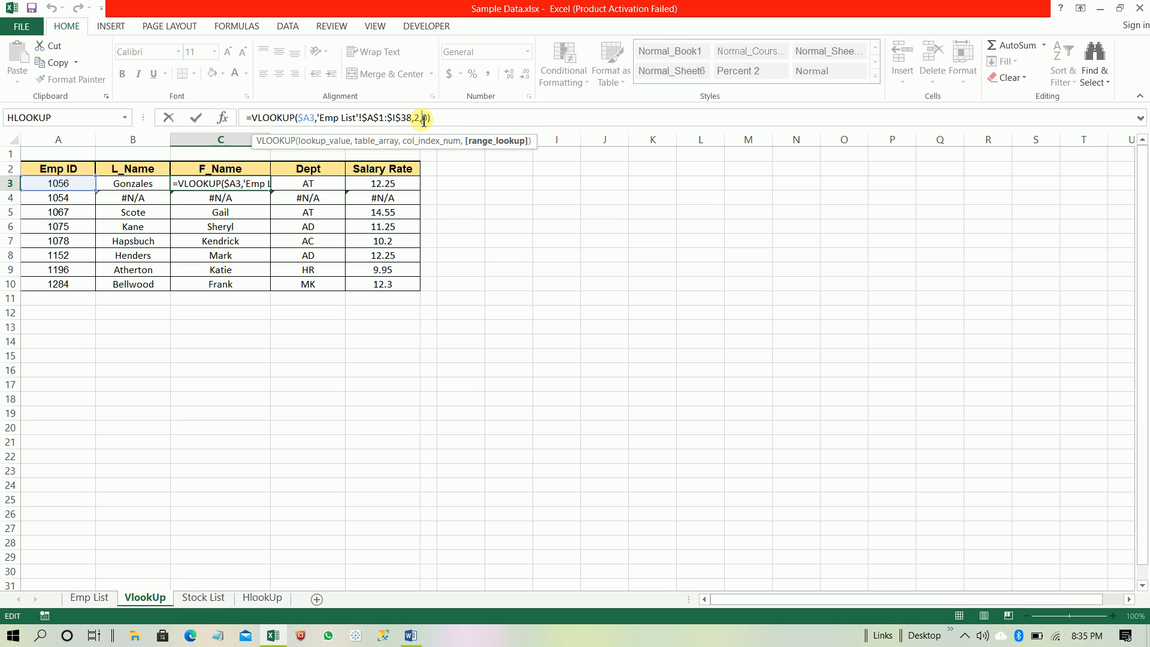
{"action": "key", "text": "Escape"}
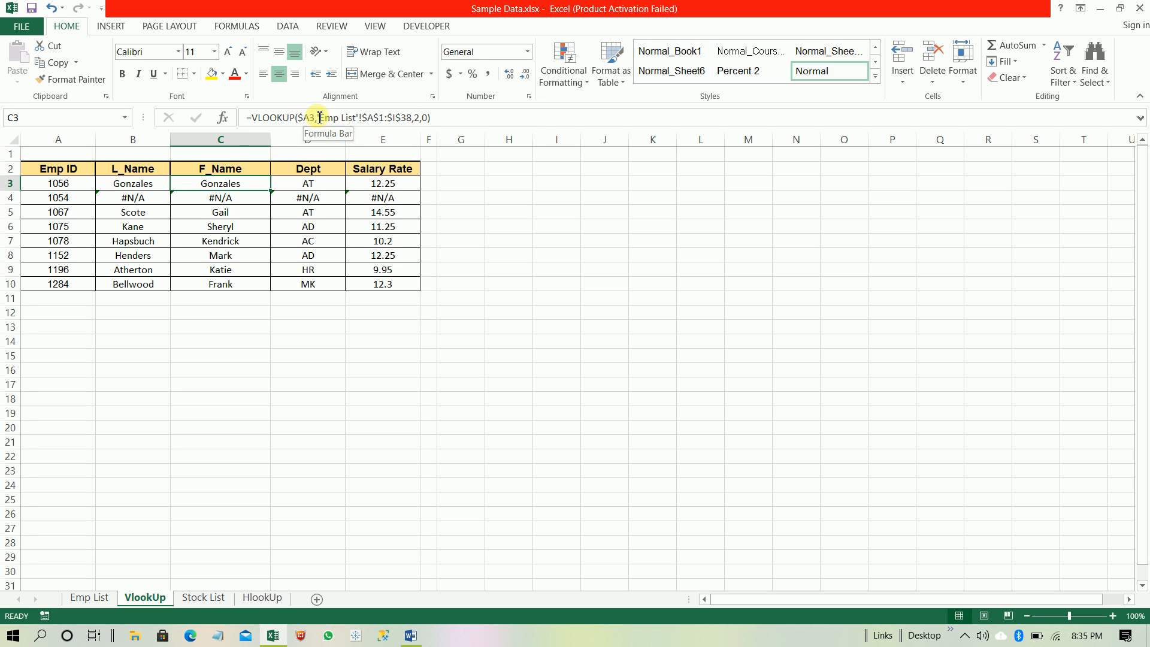
Change the lookup value in B3's VLOOKUP to the fully relative reference A3.
{"action": "left_click", "coordinate": [149, 184]}
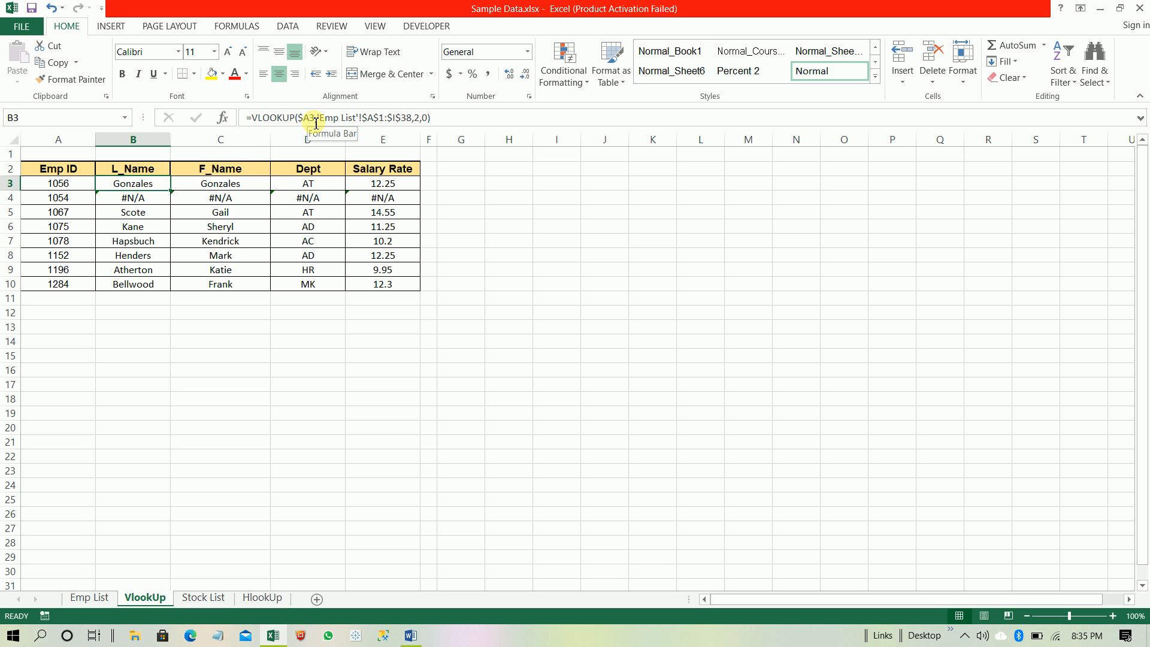
{"action": "key", "text": "Right"}
{"action": "left_click", "coordinate": [148, 187]}
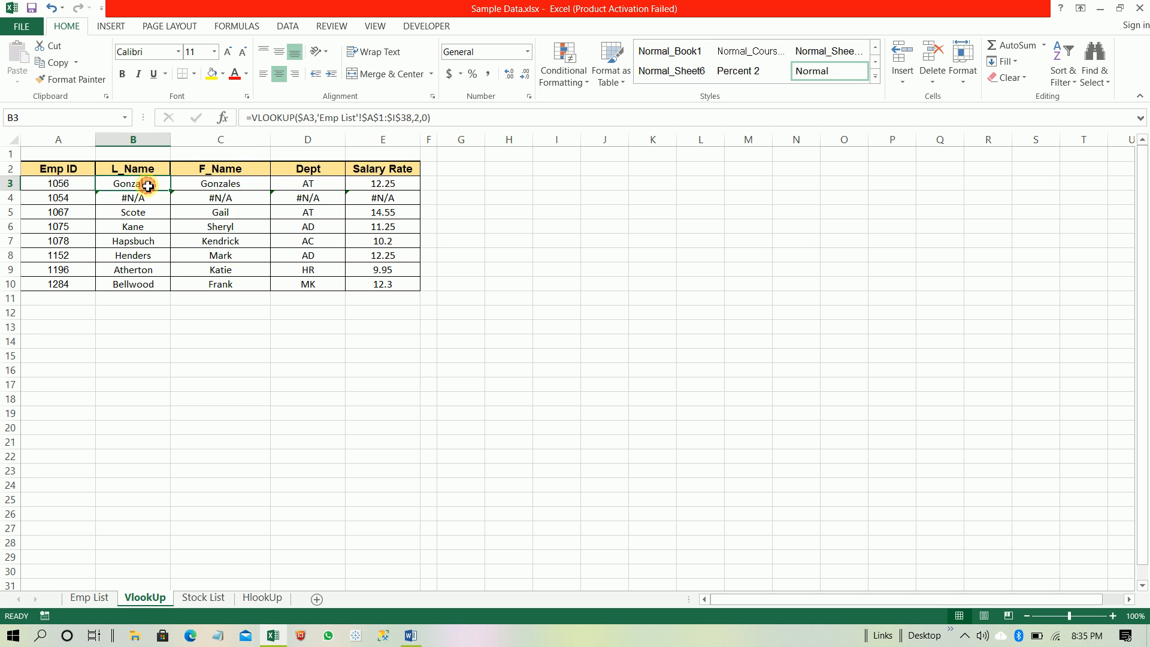
{"action": "left_click", "coordinate": [307, 118]}
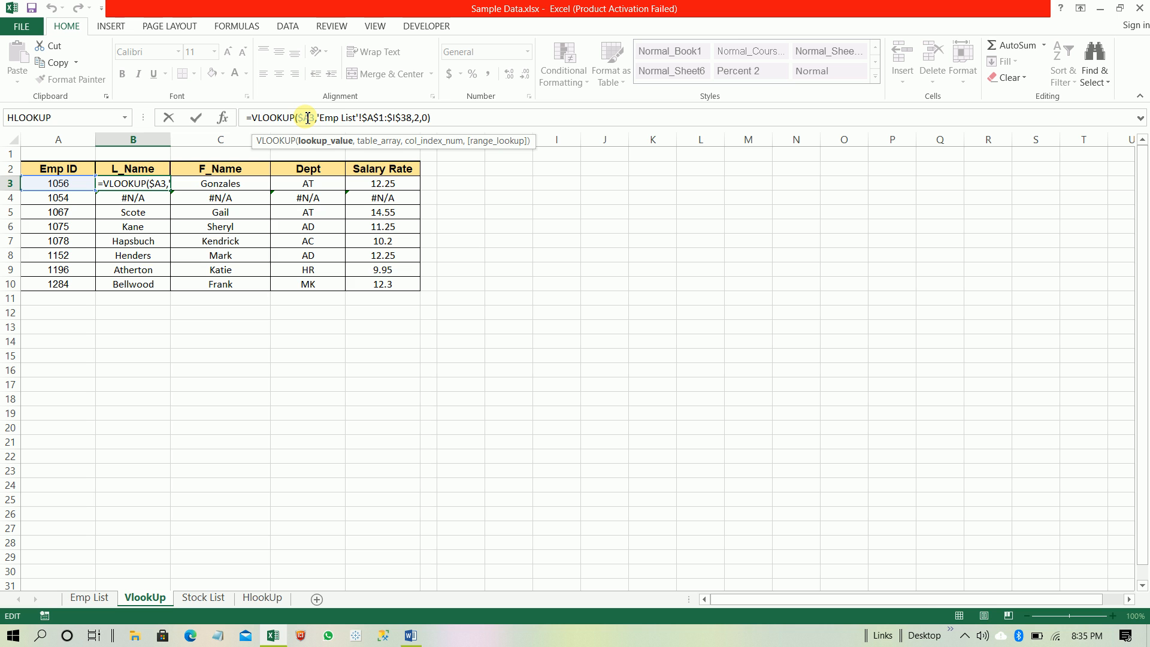
{"action": "key", "text": "F4"}
{"action": "key", "text": "F4"}
{"action": "key", "text": "F4"}
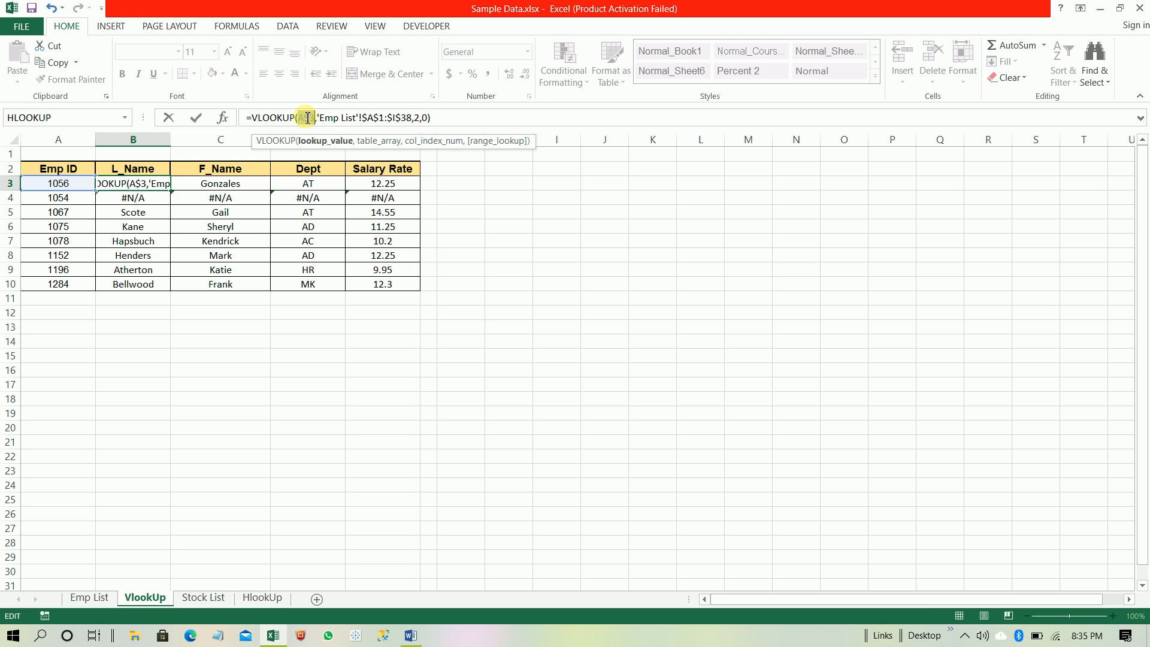
{"action": "key", "text": "F4"}
{"action": "key", "text": "ctrl+Return"}
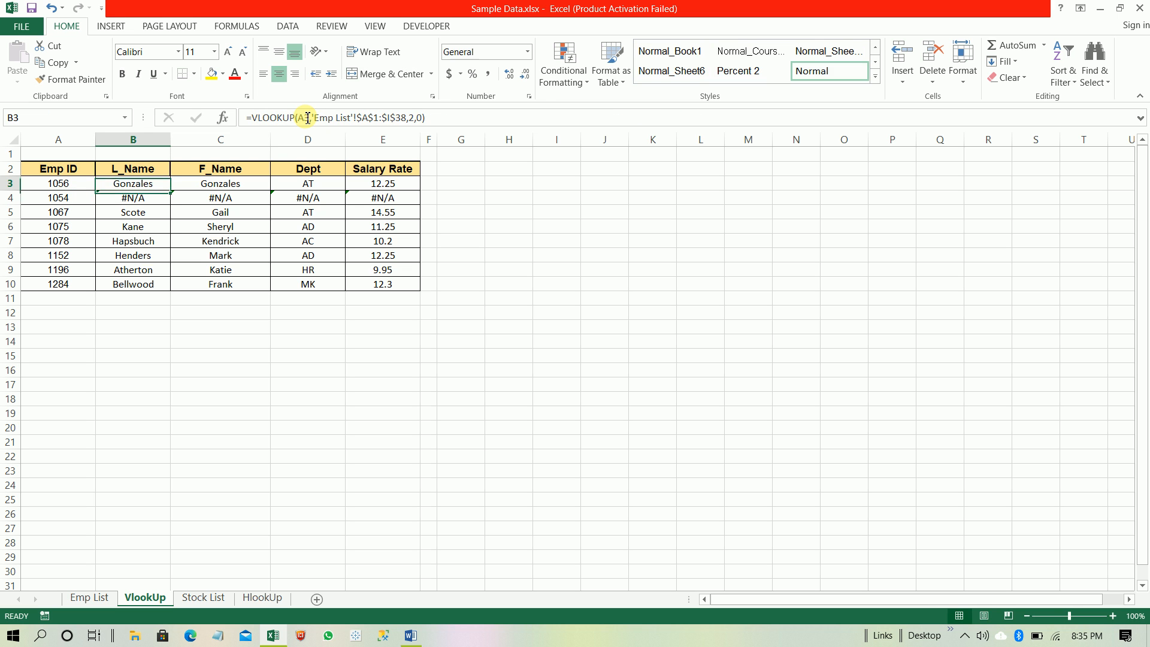
Copy the formula with the relative lookup value from B3 into D3 and inspect its lookup reference.
{"action": "key", "text": "ctrl+c"}
{"action": "key", "text": "Right"}
{"action": "key", "text": "Right"}
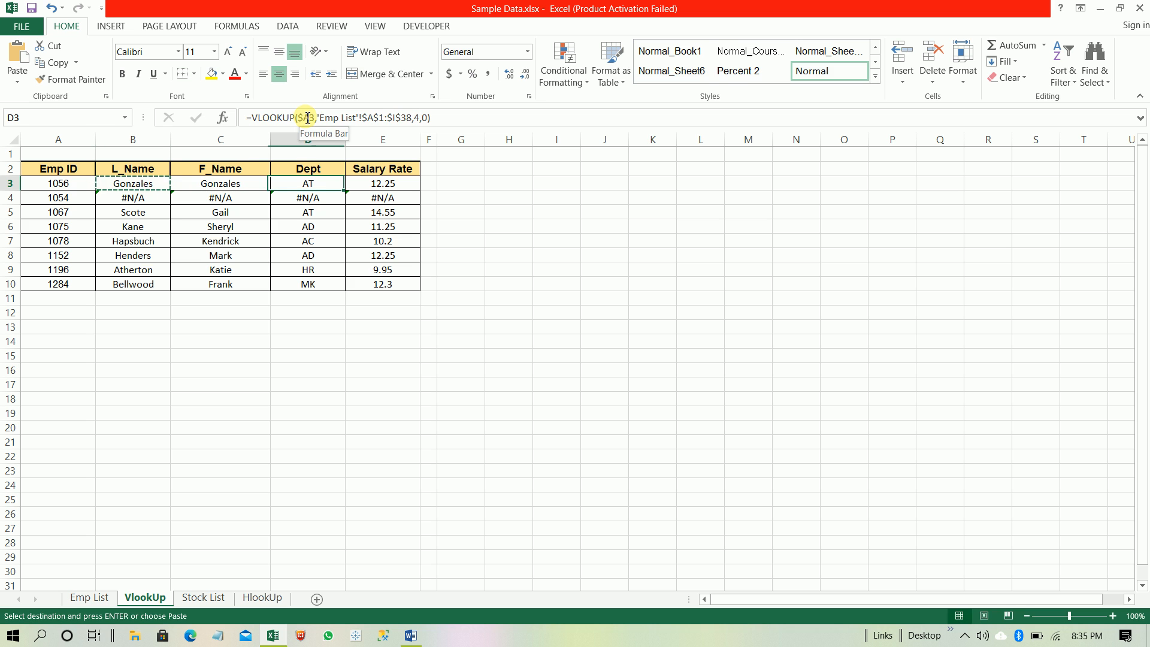
{"action": "key", "text": "ctrl+v"}
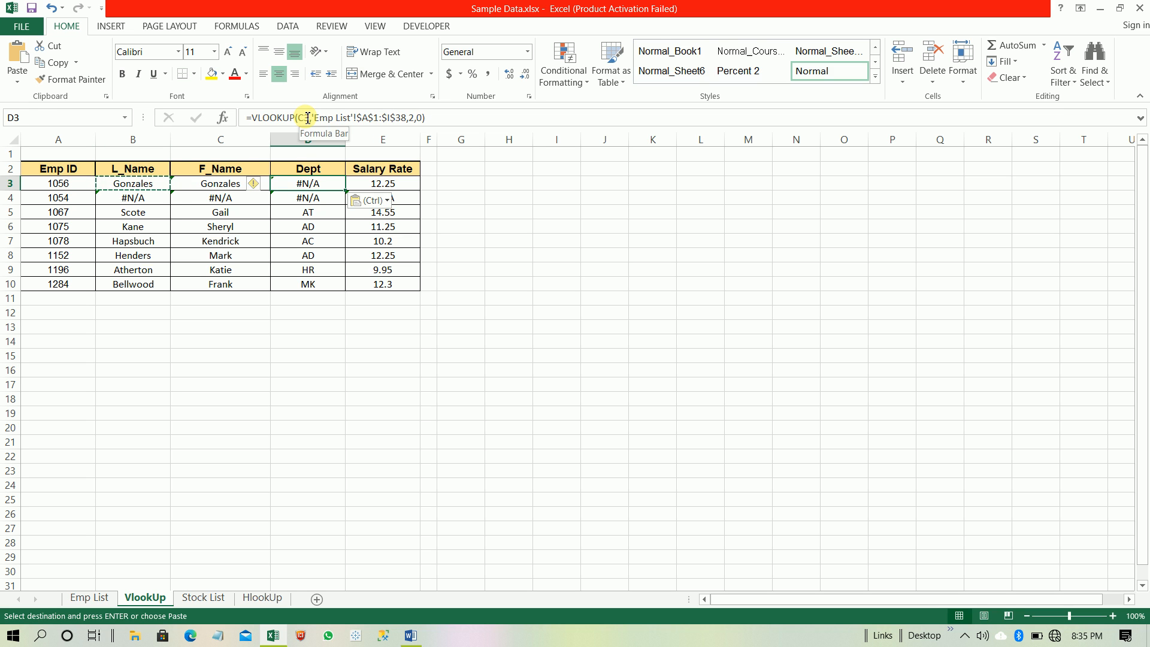
{"action": "left_click", "coordinate": [307, 117]}
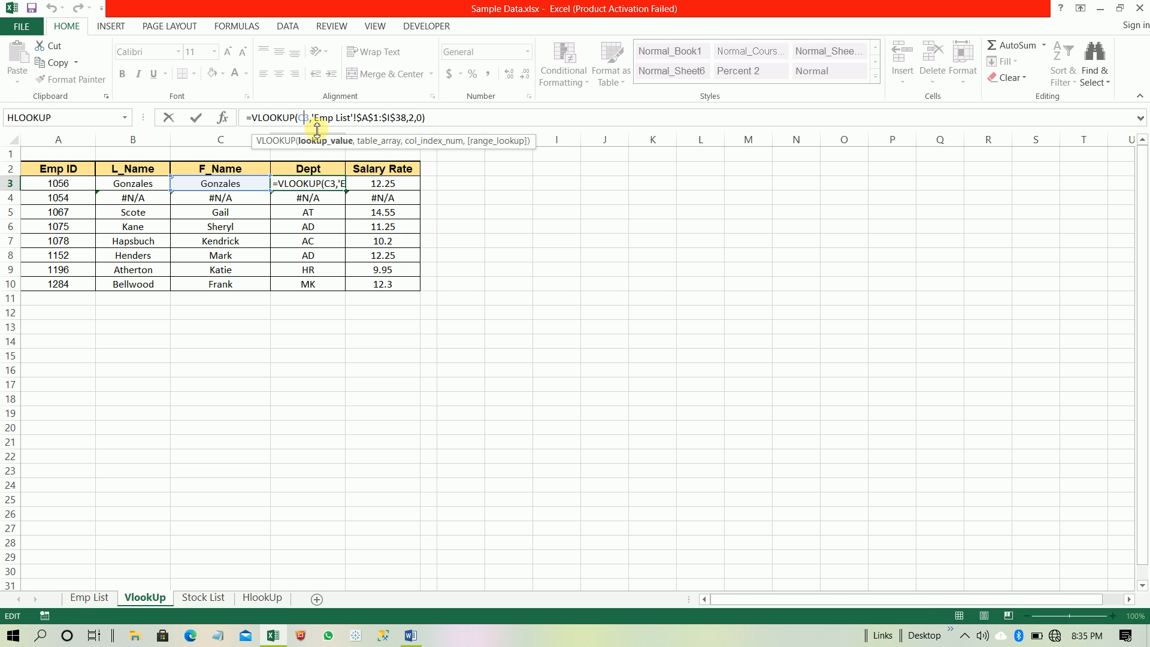
{"action": "key", "text": "Escape"}
Lock the column of the lookup value in B3's VLOOKUP again, as $A3.
{"action": "key", "text": "Left"}
{"action": "key", "text": "Left"}
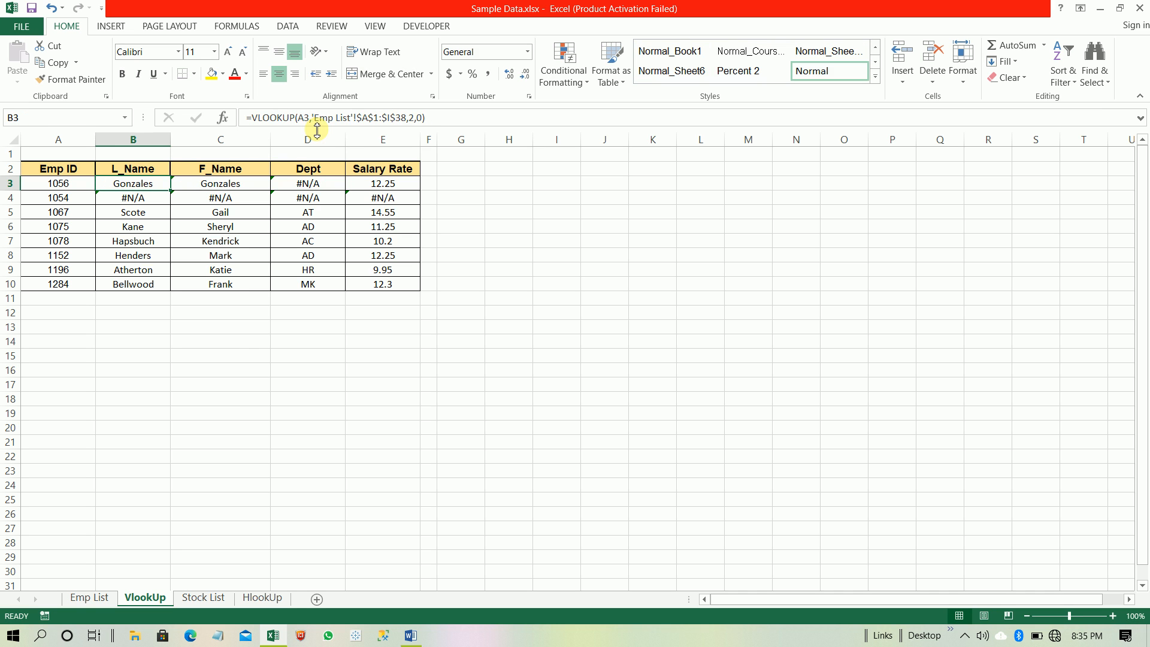
{"action": "left_click", "coordinate": [308, 117]}
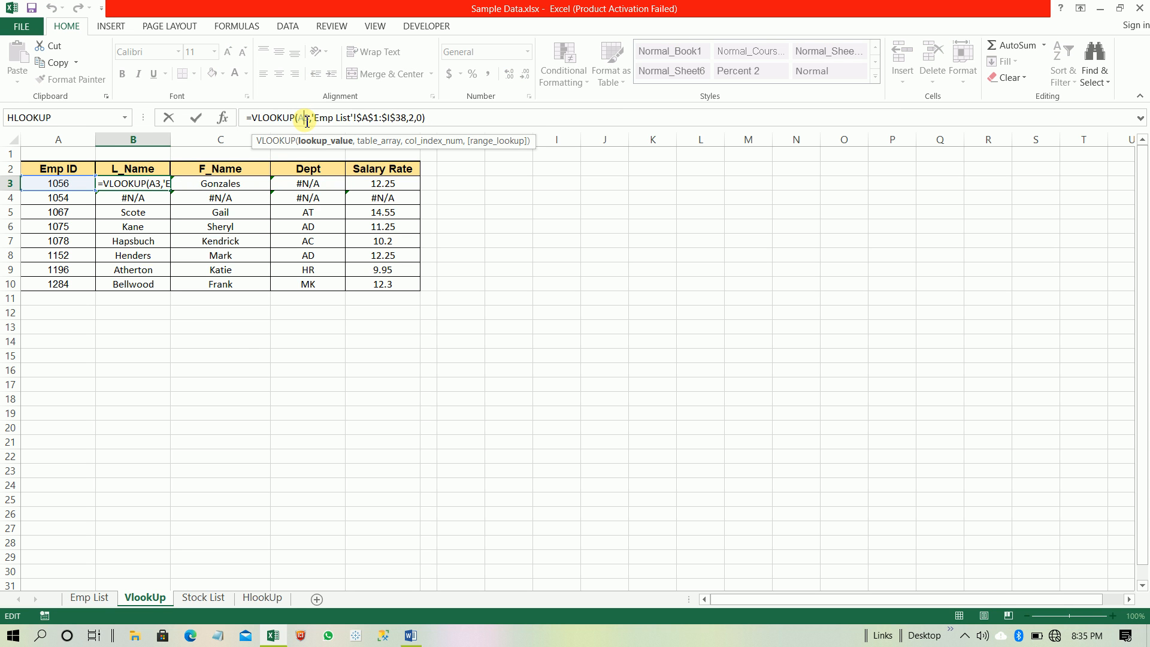
{"action": "type", "text": "$"}
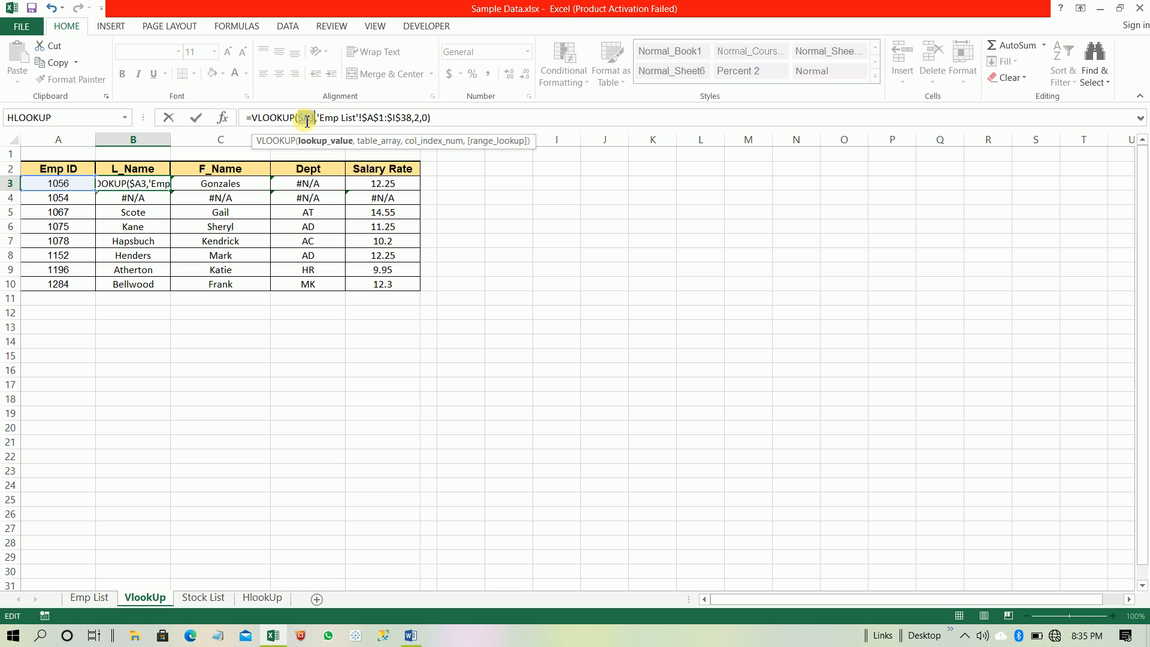
{"action": "key", "text": "ctrl+Return"}
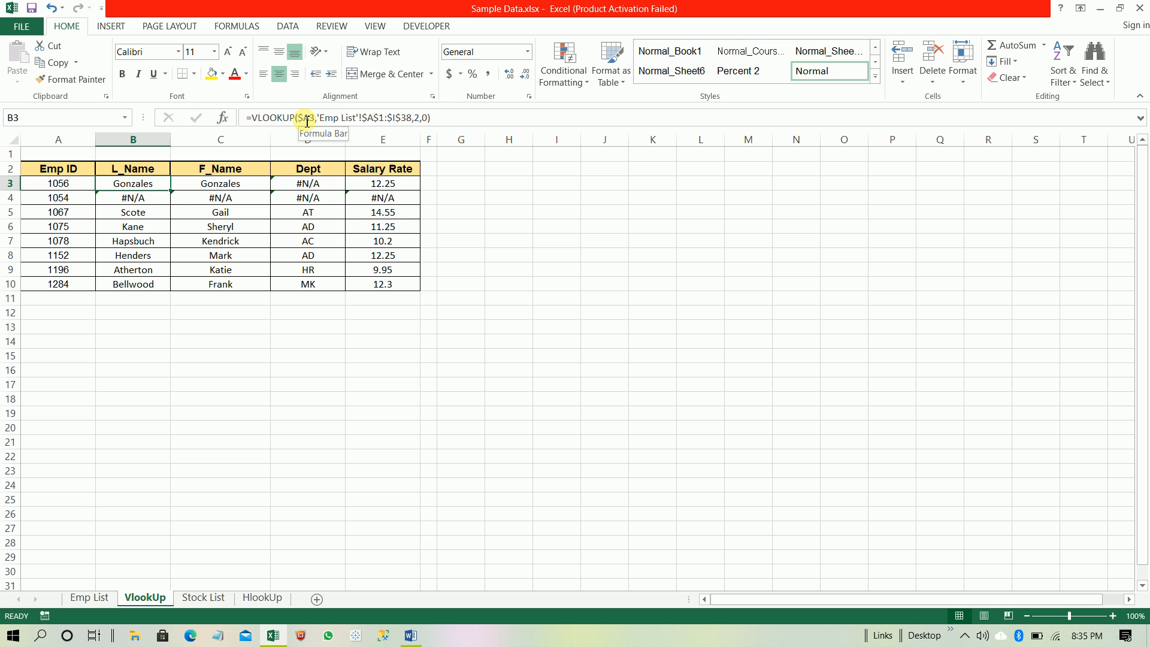
Copy the column-locked VLOOKUP from B3 into cells C3 and D3.
{"action": "key", "text": "ctrl+c"}
{"action": "key", "text": "Right"}
{"action": "key", "text": "ctrl+v"}
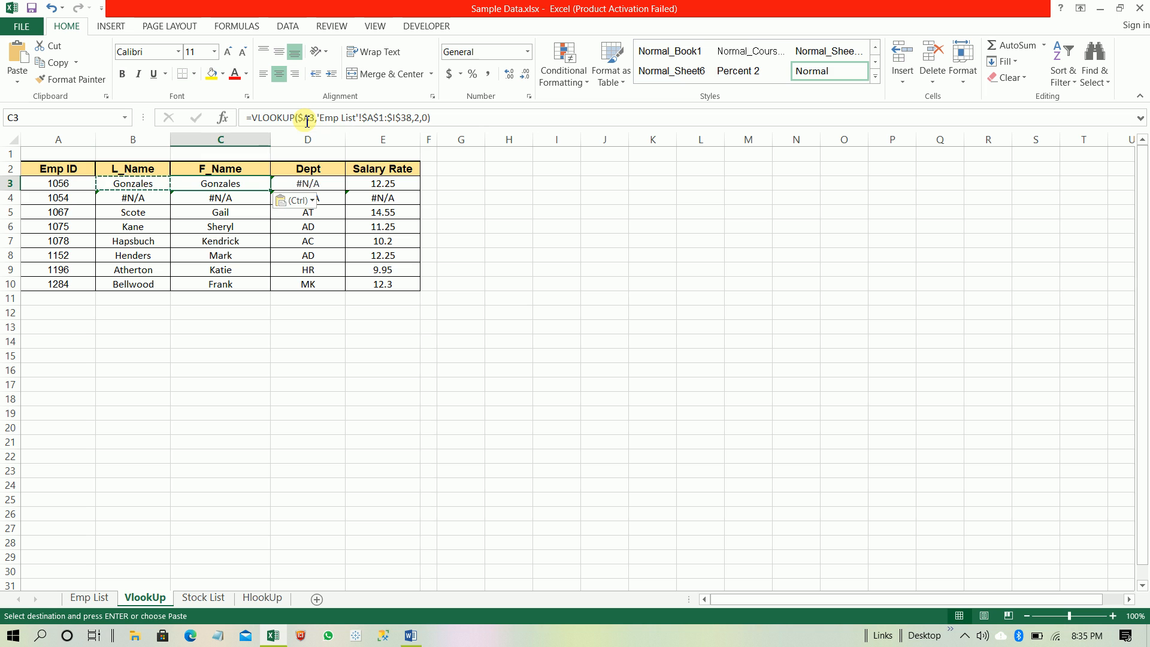
{"action": "key", "text": "Right"}
{"action": "key", "text": "ctrl+v"}
{"action": "key", "text": "Escape"}
Set the column index in C3's VLOOKUP to 3 for the F_Name column.
{"action": "key", "text": "Left"}
{"action": "key", "text": "Up"}
{"action": "key", "text": "Down"}
{"action": "key", "text": "Left"}
{"action": "key", "text": "Right"}
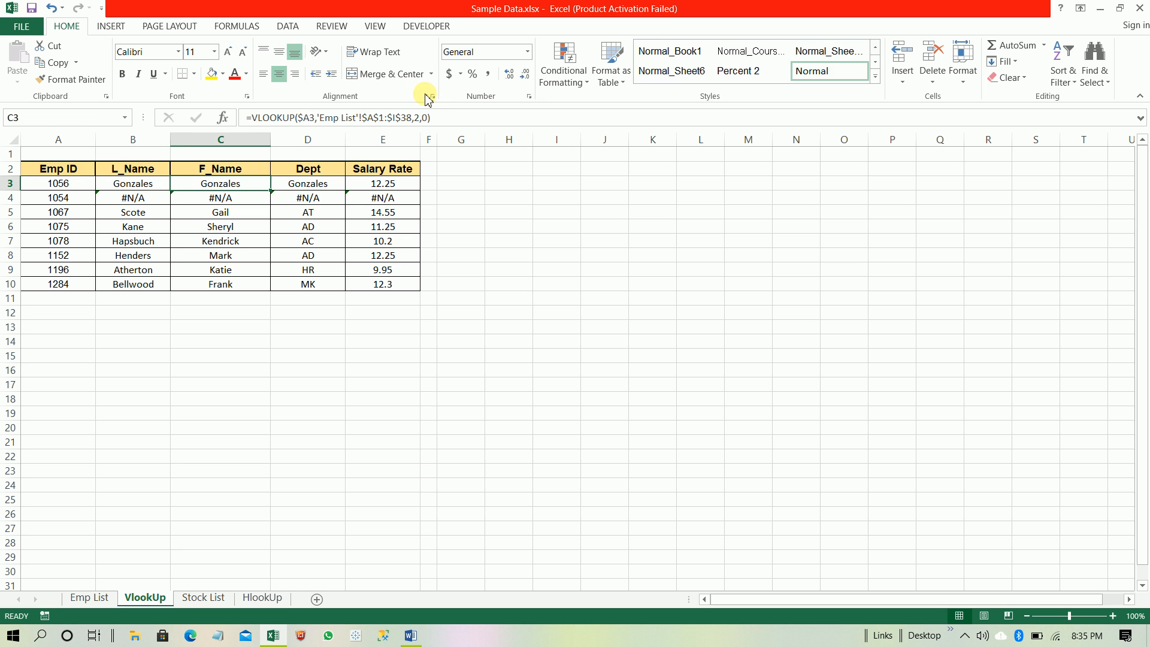
{"action": "left_click", "coordinate": [422, 118]}
{"action": "key", "text": "BackSpace"}
{"action": "type", "text": "3"}
{"action": "key", "text": "Tab"}
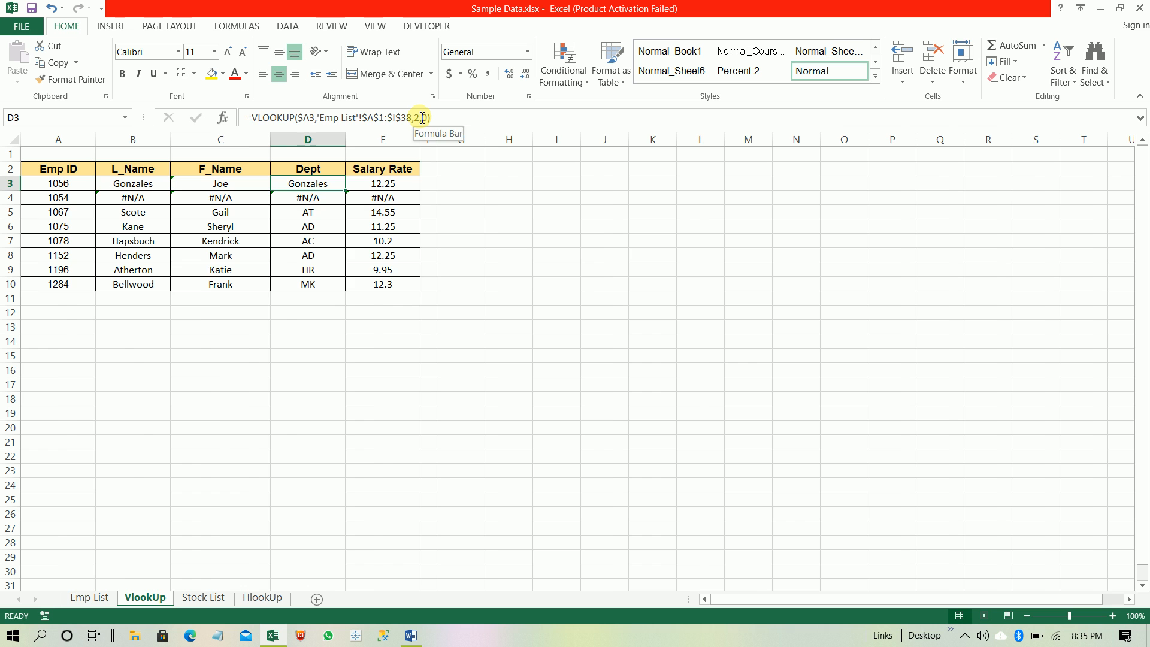
Fill D3's VLOOKUP into E3 and set its column index to 9, the Salary Rate column of Emp List.
{"action": "key", "text": "ctrl+Page_Up"}
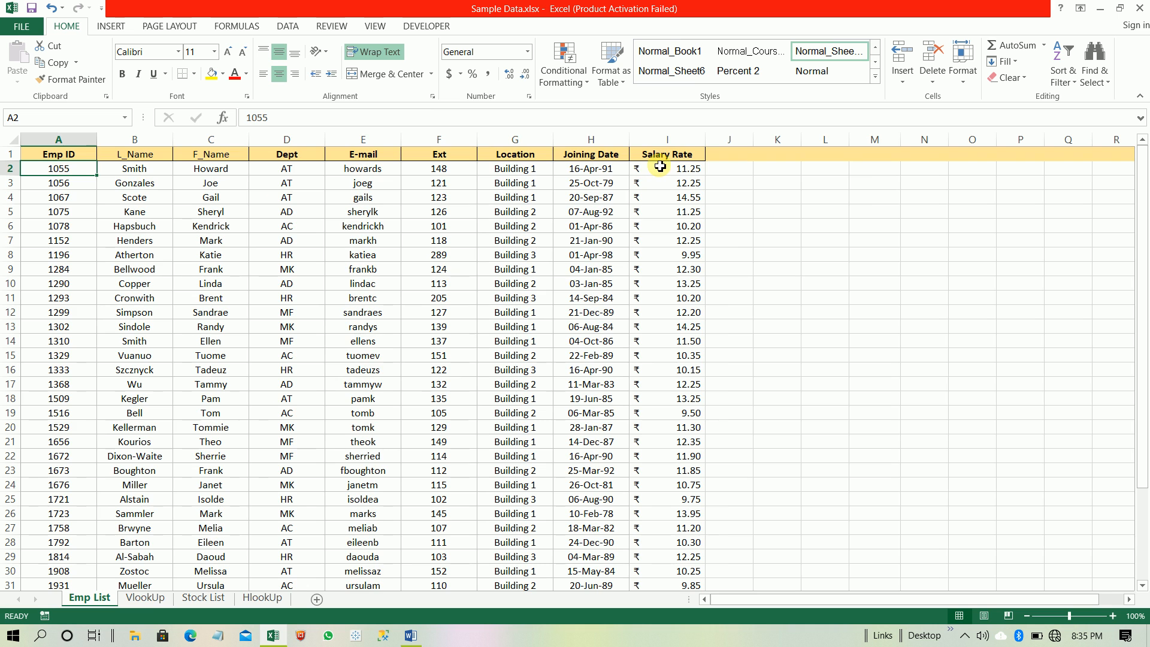
{"action": "key", "text": "ctrl+Page_Down"}
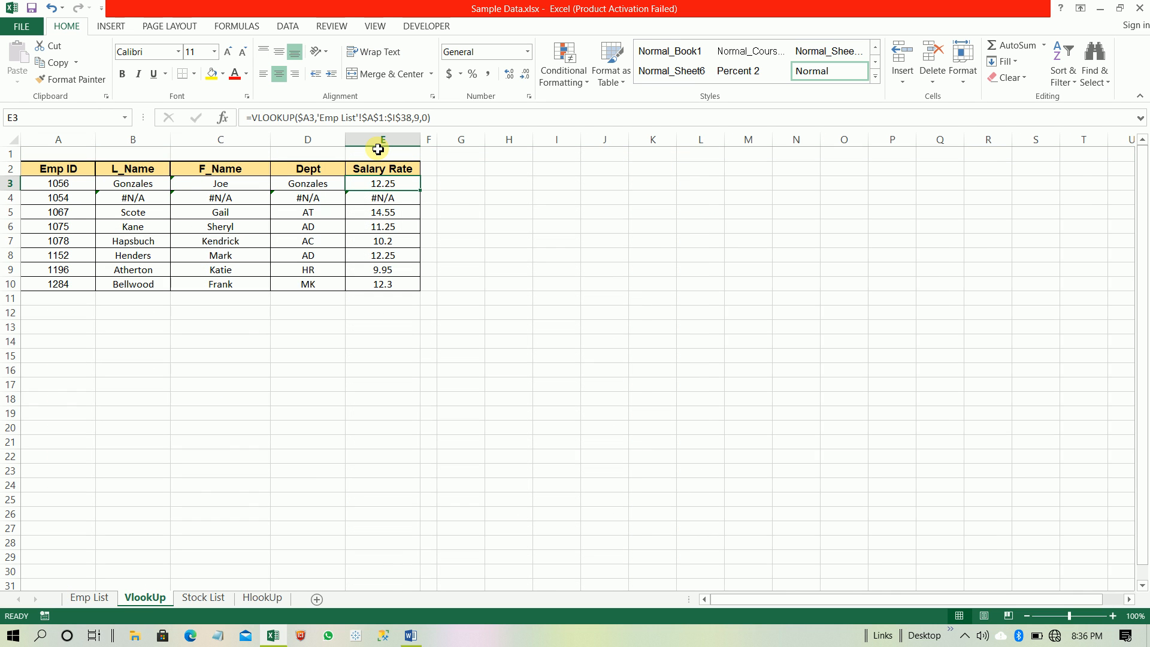
{"action": "key", "text": "ctrl+r"}
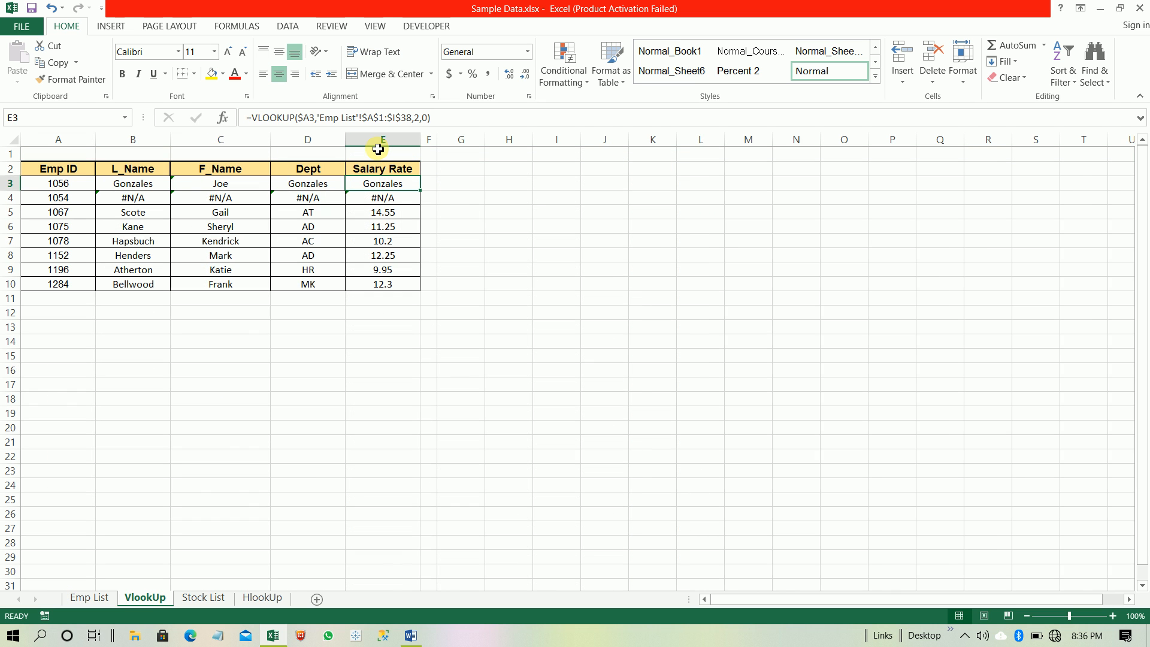
{"action": "left_click", "coordinate": [421, 117]}
{"action": "key", "text": "BackSpace"}
{"action": "type", "text": "9"}
{"action": "key", "text": "Return"}
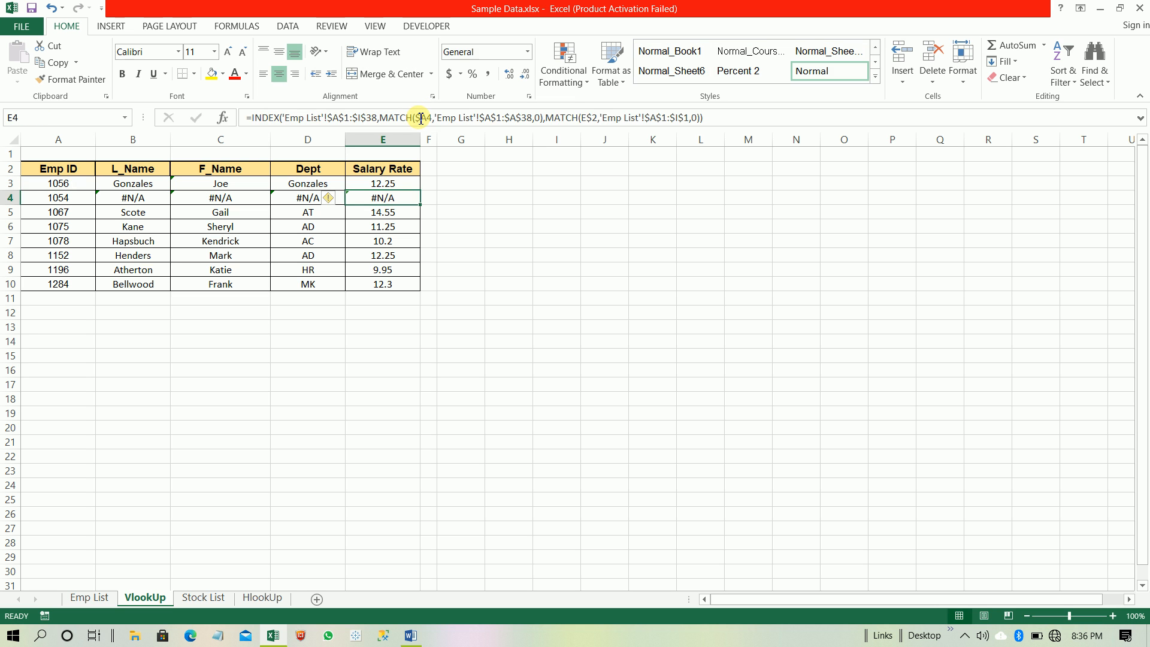
Set the column index in D3's VLOOKUP to 4 for the Dept column.
{"action": "key", "text": "Up"}
{"action": "key", "text": "Left"}
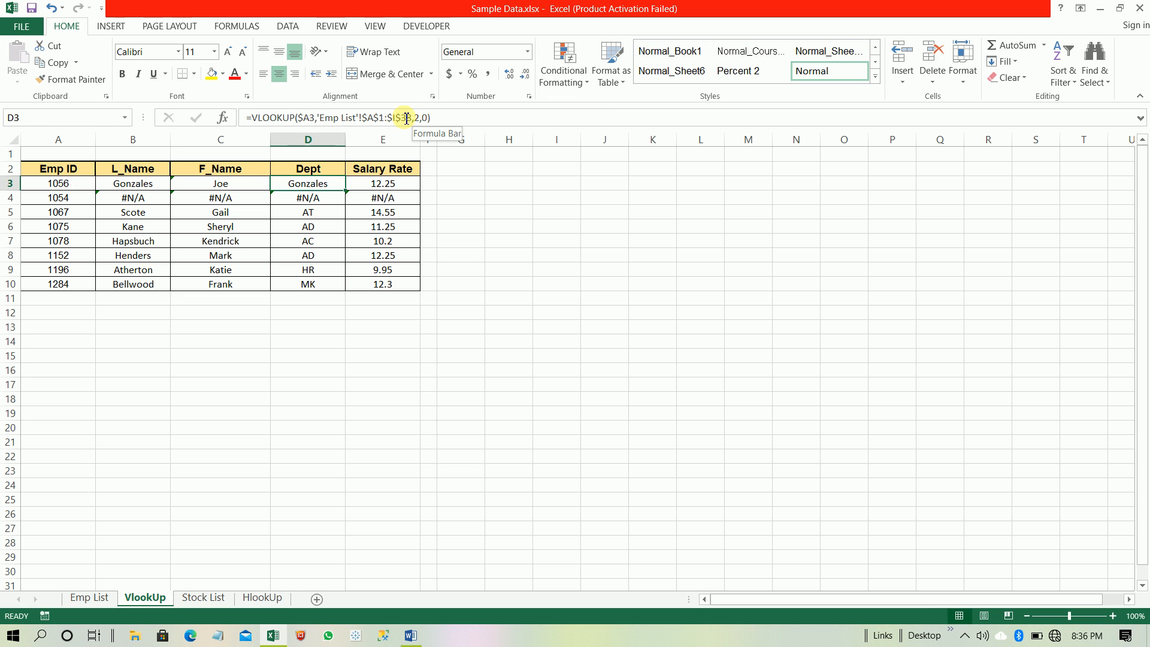
{"action": "left_click", "coordinate": [420, 118]}
{"action": "key", "text": "BackSpace"}
{"action": "type", "text": "4"}
{"action": "key", "text": "Return"}
{"action": "key", "text": "Up"}
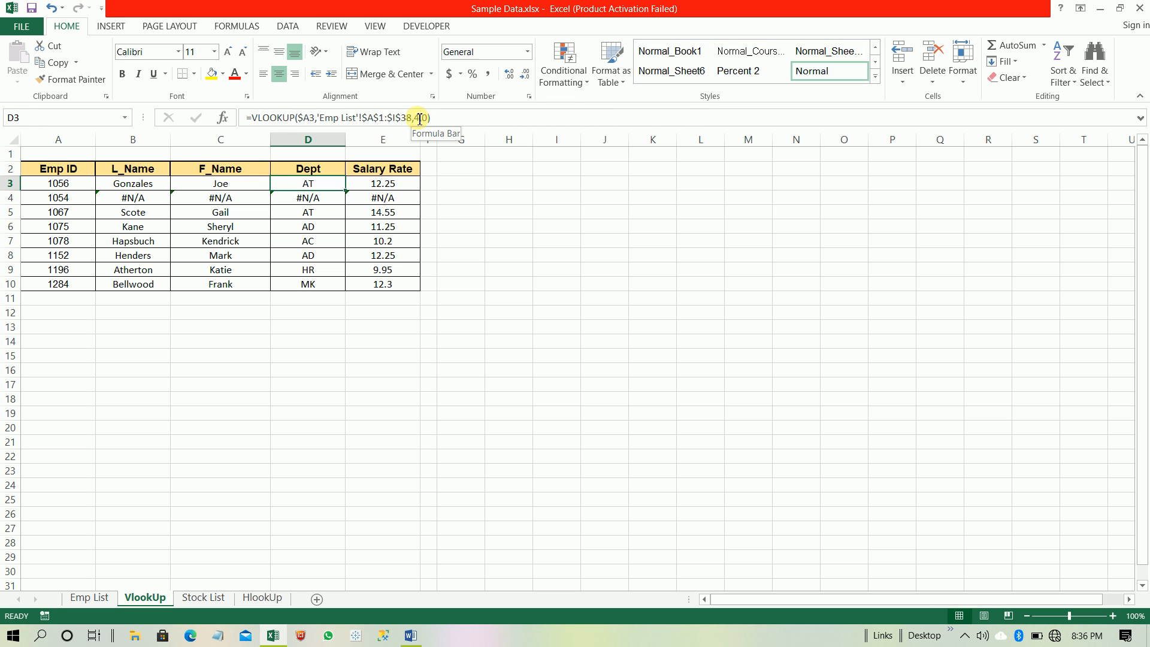
Fill the VLOOKUP formulas in B3:E3 down through row 6 of the VlookUp sheet.
{"action": "key", "text": "Left"}
{"action": "key", "text": "Left"}
{"action": "key", "text": "Left"}
{"action": "key", "text": "Right"}
{"action": "key", "text": "shift+Right"}
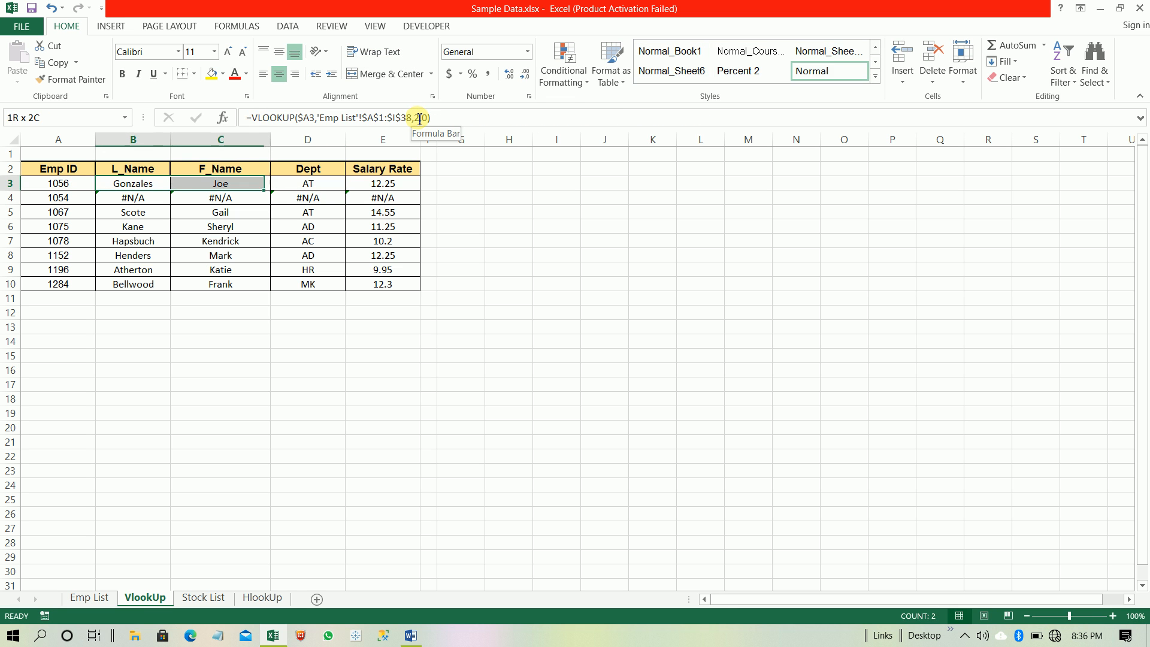
{"action": "key", "text": "shift+Right"}
{"action": "key", "text": "shift+Right"}
{"action": "key", "text": "ctrl+q"}
{"action": "key", "text": "Escape"}
{"action": "key", "text": "shift+Down"}
{"action": "key", "text": "shift+Down"}
{"action": "key", "text": "shift+Down"}
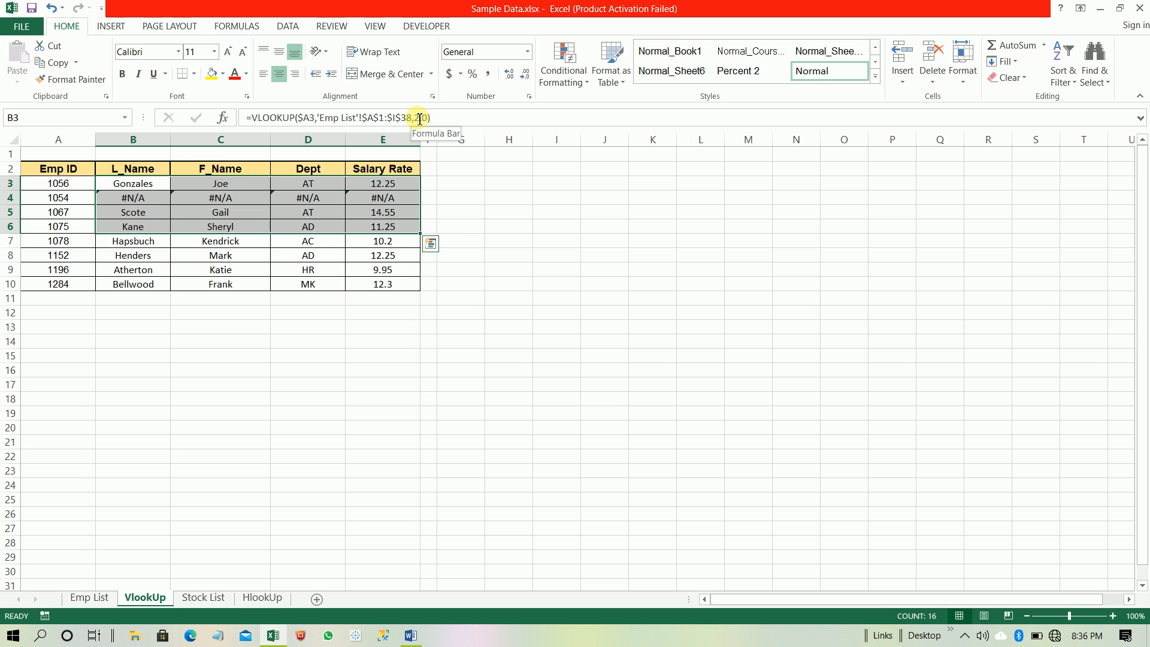
{"action": "key", "text": "Down"}
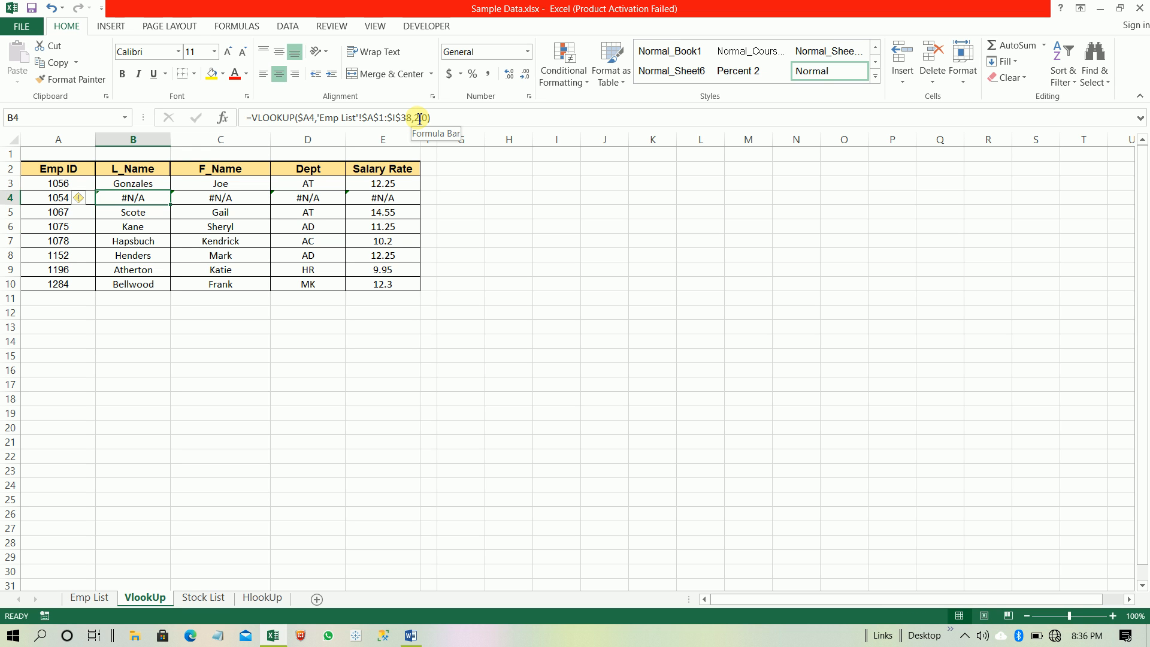
Search the Emp ID column of the Emp List sheet for the ID in A4 of the VlookUp sheet.
{"action": "key", "text": "Left"}
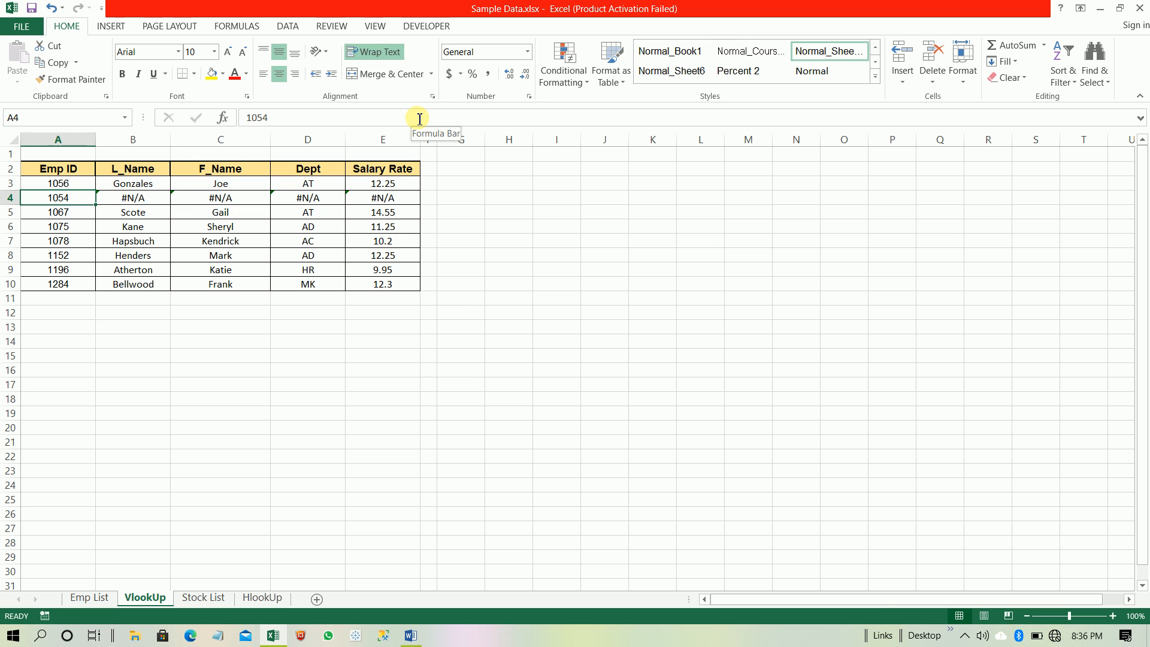
{"action": "key", "text": "ctrl+c"}
{"action": "key", "text": "ctrl+Page_Up"}
{"action": "key", "text": "ctrl+space"}
{"action": "key", "text": "ctrl+f"}
{"action": "key", "text": "ctrl+v"}
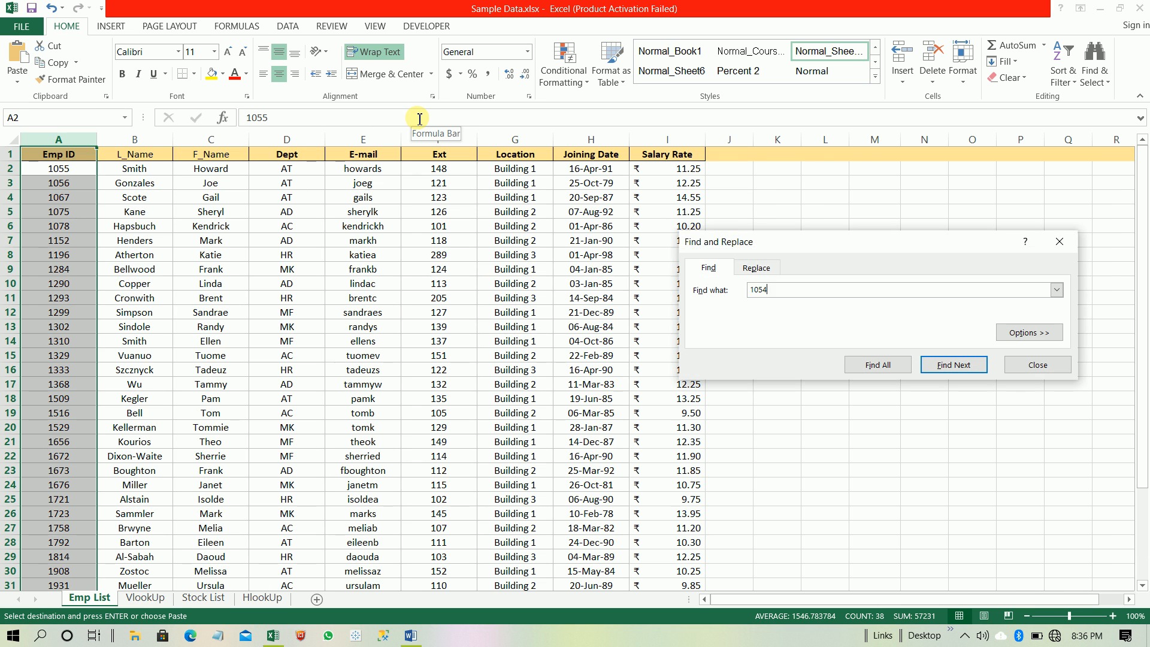
{"action": "key", "text": "Return"}
{"action": "key", "text": "Return"}
{"action": "key", "text": "Escape"}
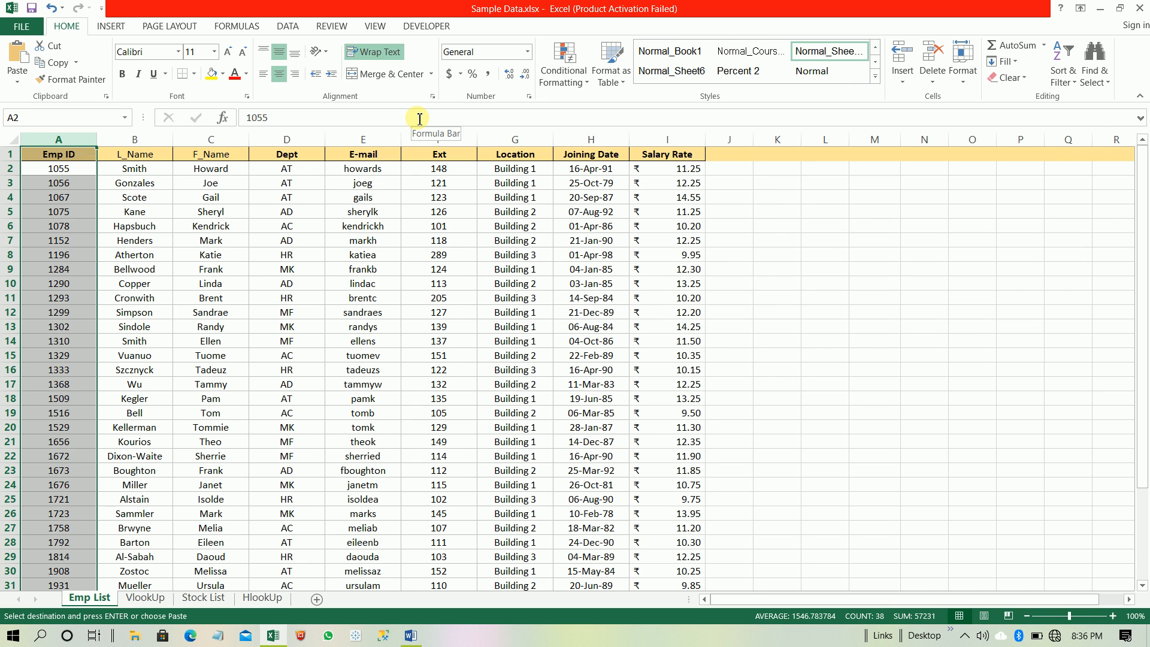
Replace the Emp ID in A4 of the VlookUp sheet with the ID copied from A32 of Emp List.
{"action": "key", "text": "ctrl+Page_Down"}
{"action": "key", "text": "ctrl+Page_Up"}
{"action": "key", "text": "ctrl+Down"}
{"action": "key", "text": "Up"}
{"action": "key", "text": "Up"}
{"action": "key", "text": "Up"}
{"action": "key", "text": "Up"}
{"action": "key", "text": "Up"}
{"action": "key", "text": "Up"}
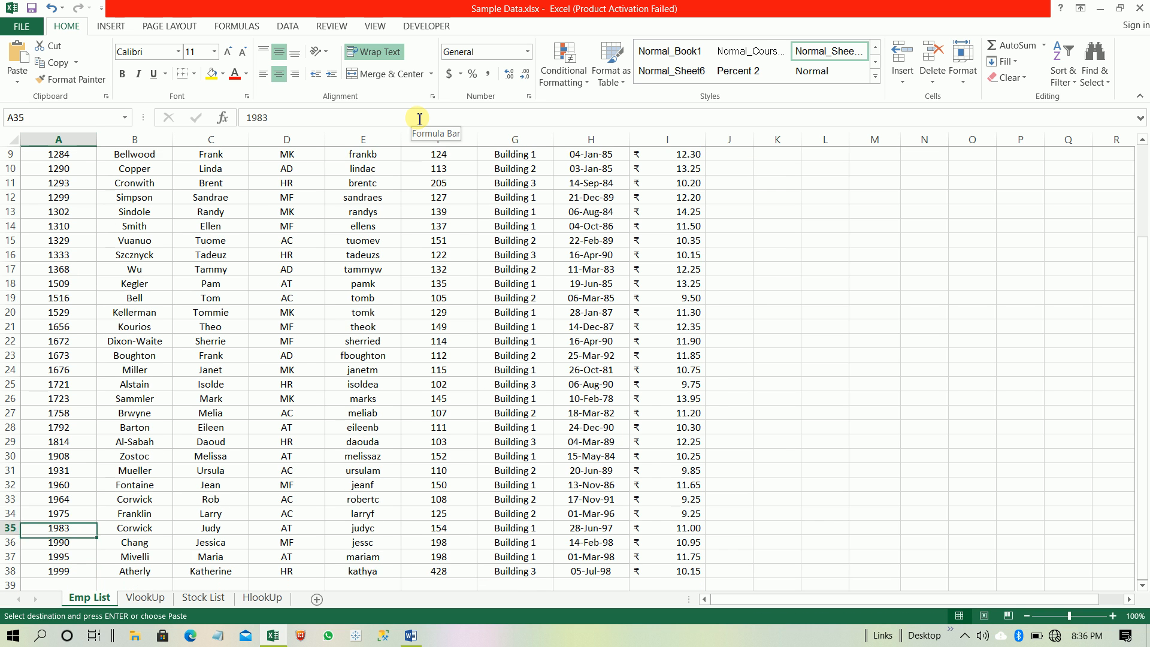
{"action": "key", "text": "ctrl+Page_Down"}
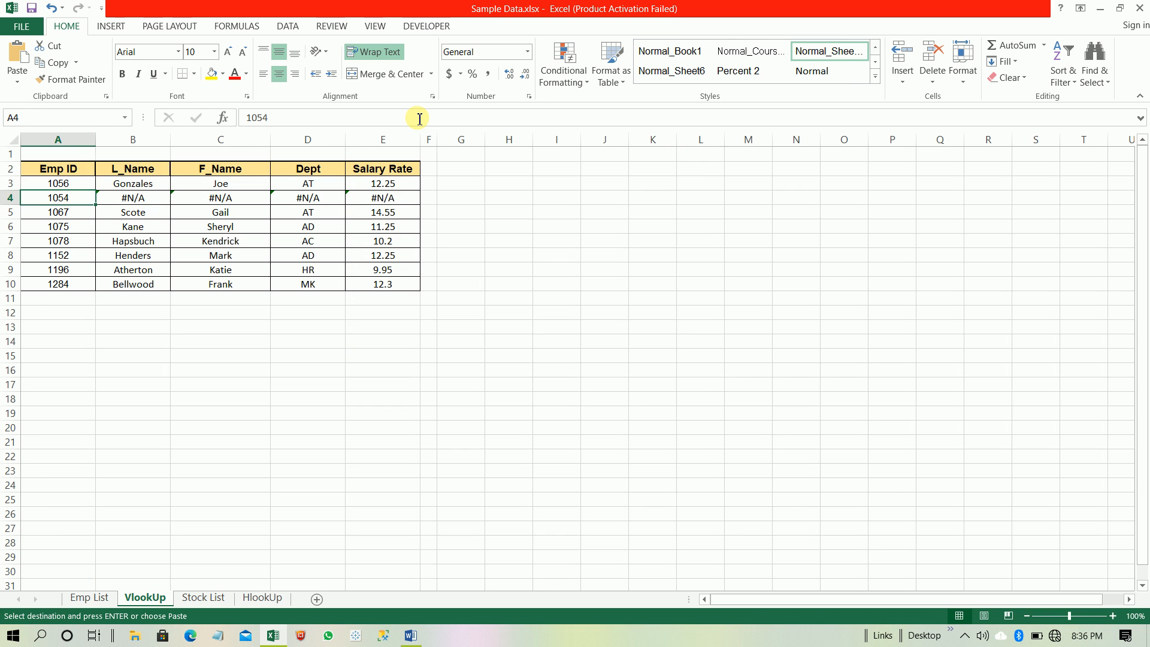
{"action": "key", "text": "ctrl+v"}
{"action": "key", "text": "Escape"}
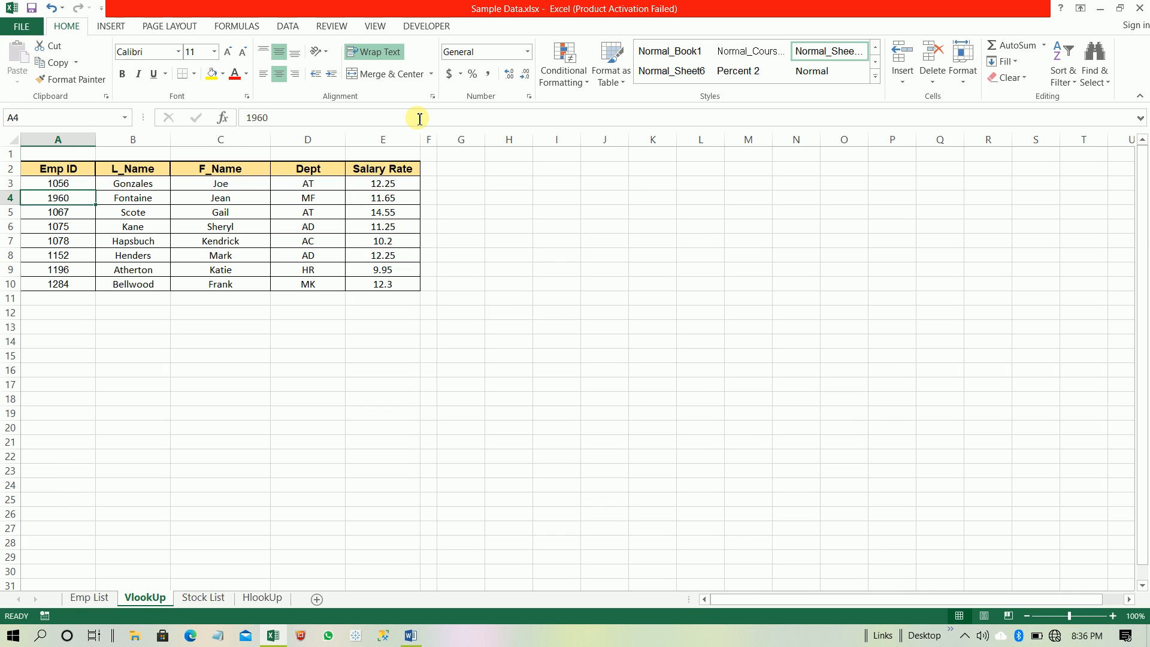
Review the function arguments of B3's VLOOKUP formula.
{"action": "key", "text": "Up"}
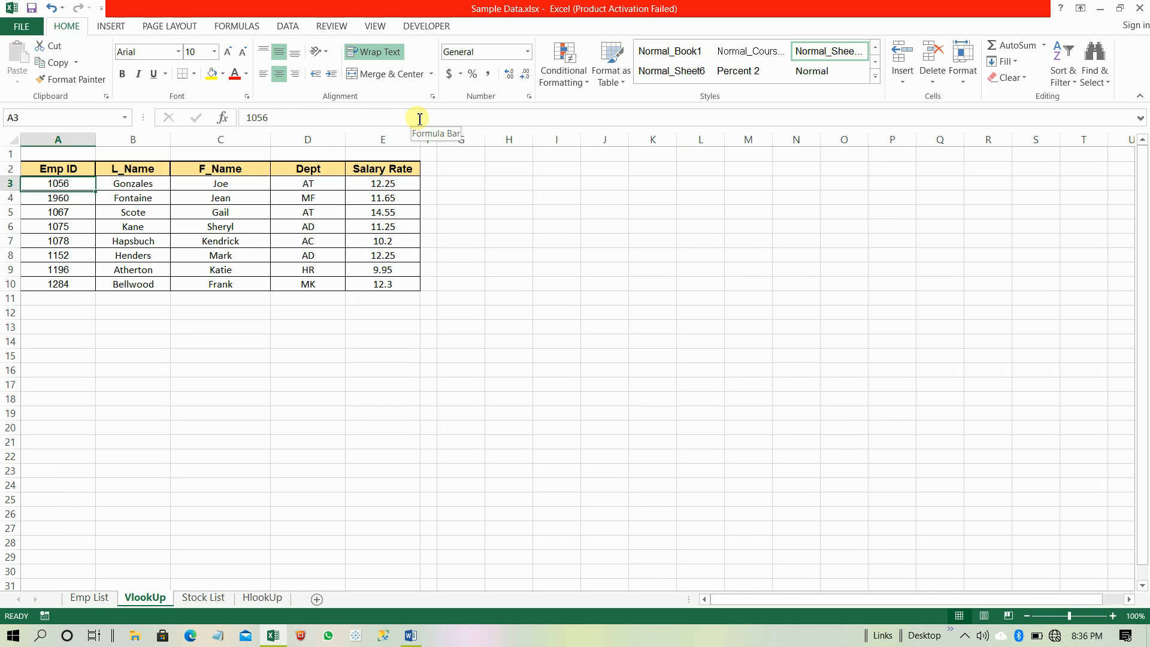
{"action": "key", "text": "Right"}
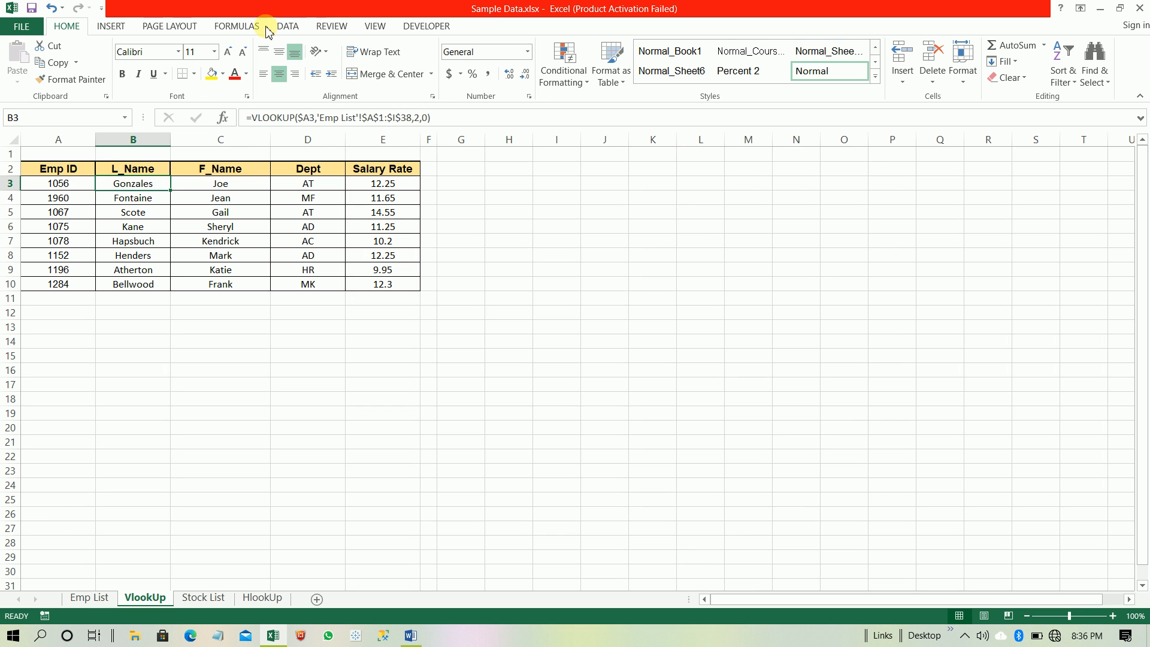
{"action": "left_click", "coordinate": [225, 123]}
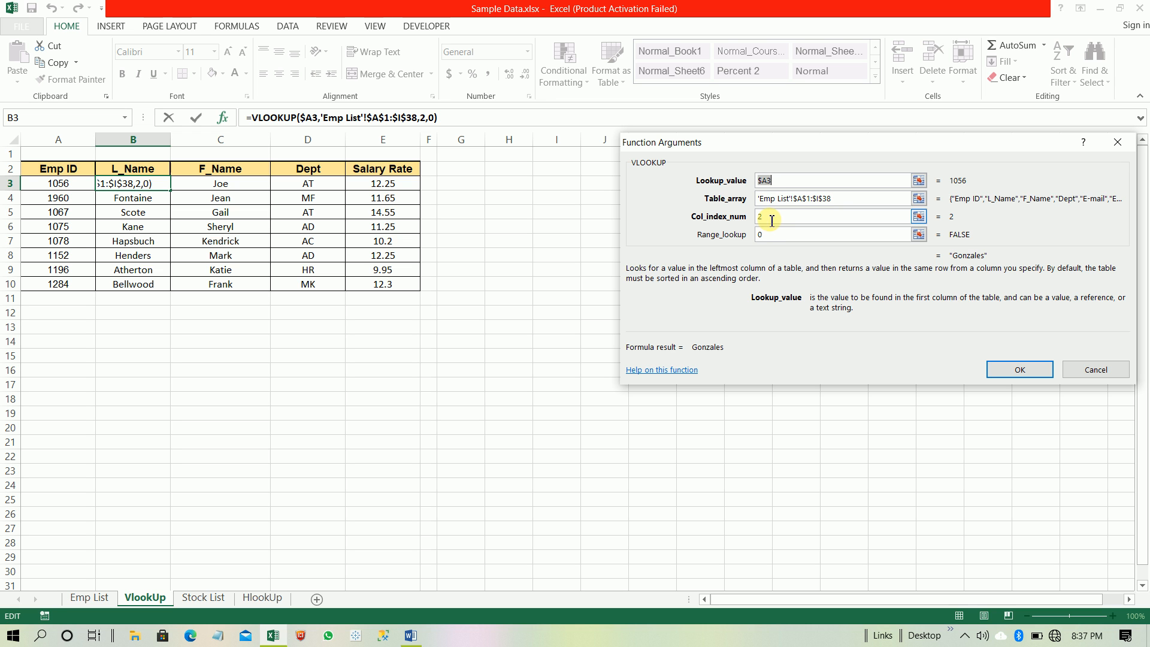
{"action": "left_click", "coordinate": [1020, 370]}
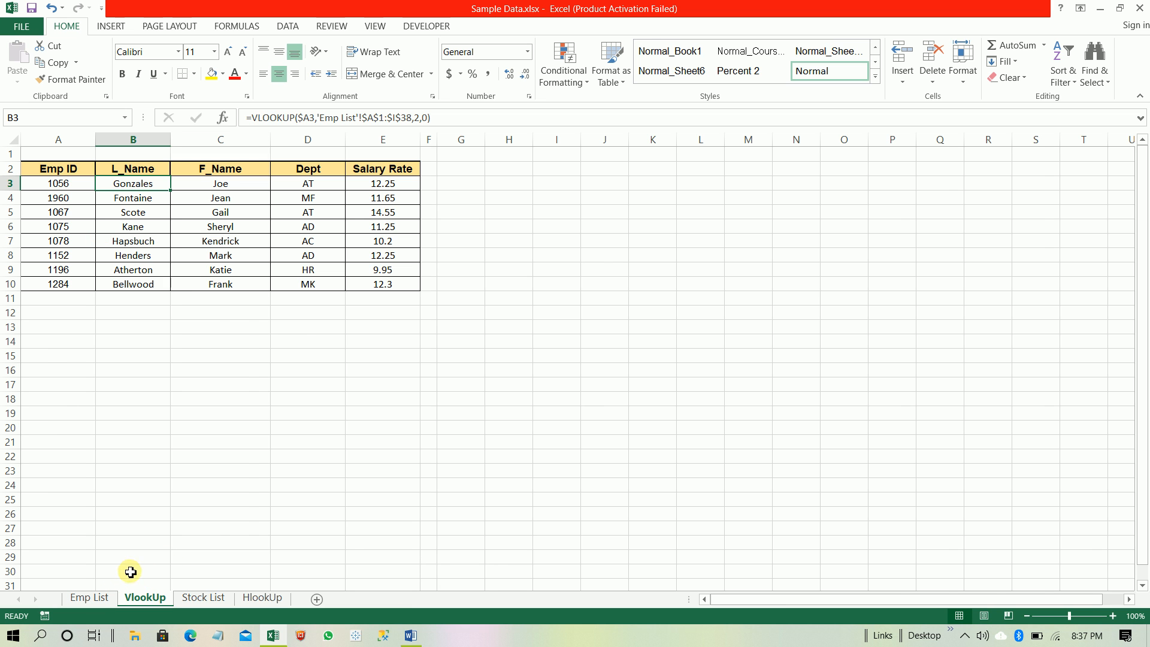
Examine the Emp ID column at the start of the Emp List table.
{"action": "left_click", "coordinate": [91, 597]}
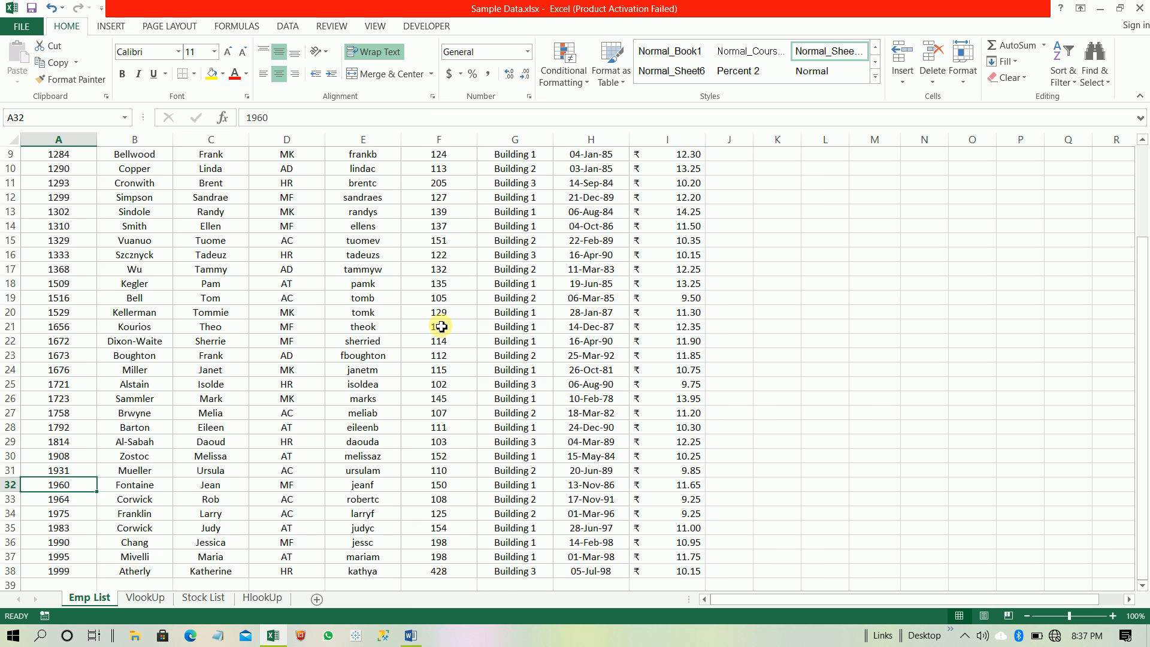
{"action": "key", "text": "ctrl+Home"}
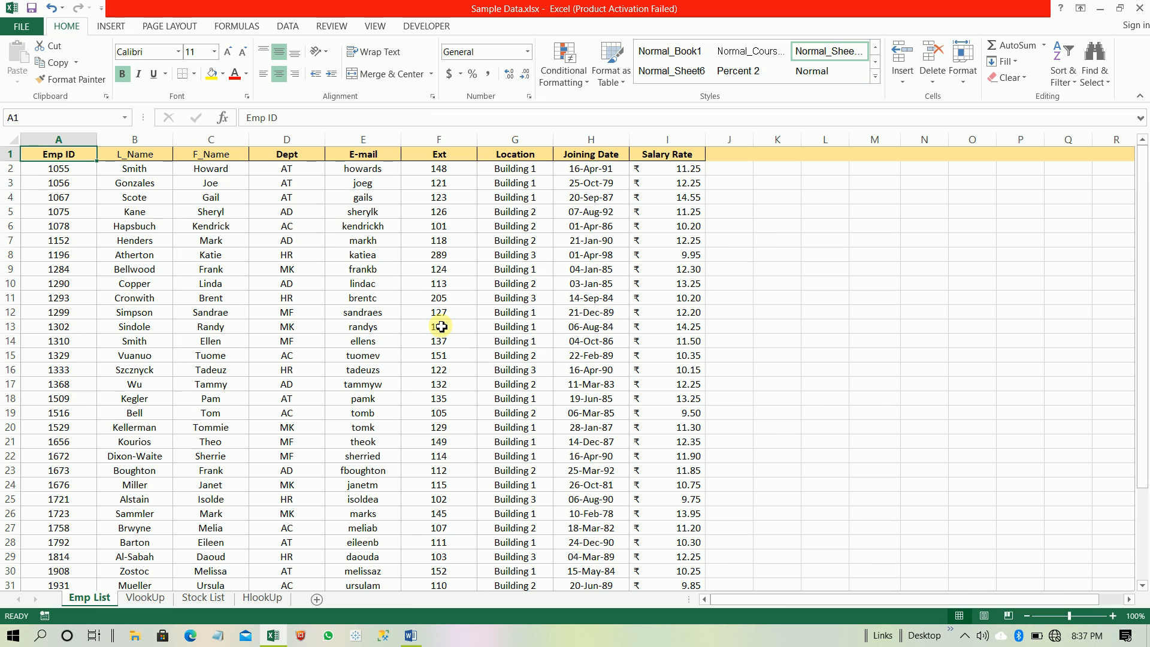
{"action": "left_click", "coordinate": [71, 137]}
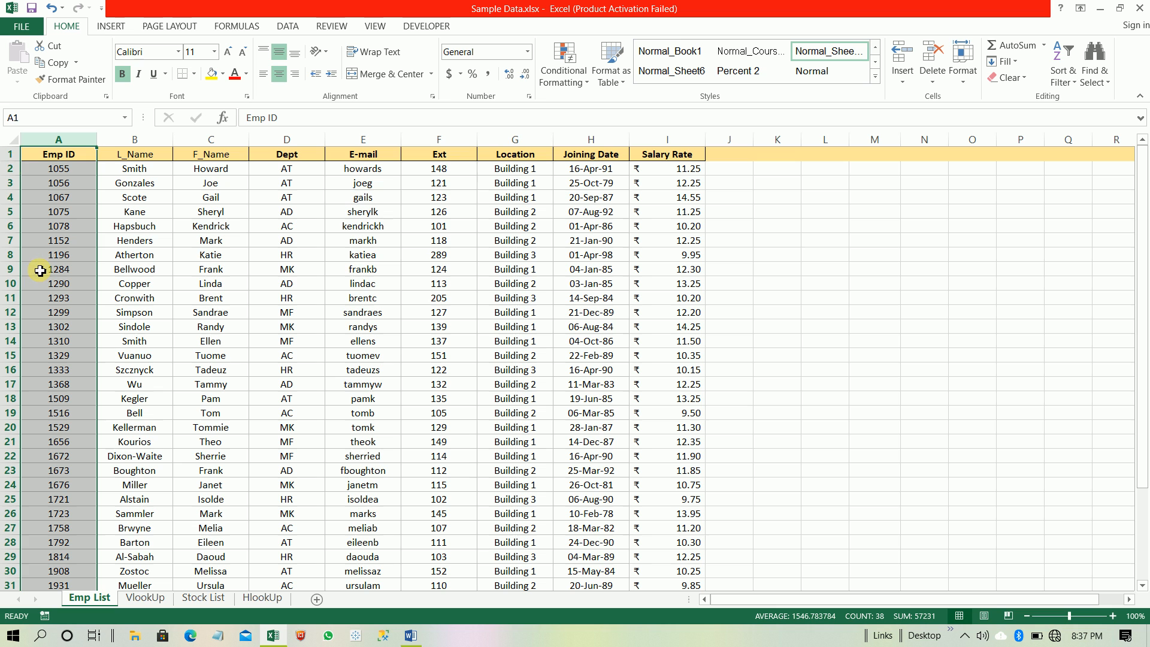
Insert a blank column before the Emp ID column on the VlookUp sheet.
{"action": "left_click", "coordinate": [147, 602]}
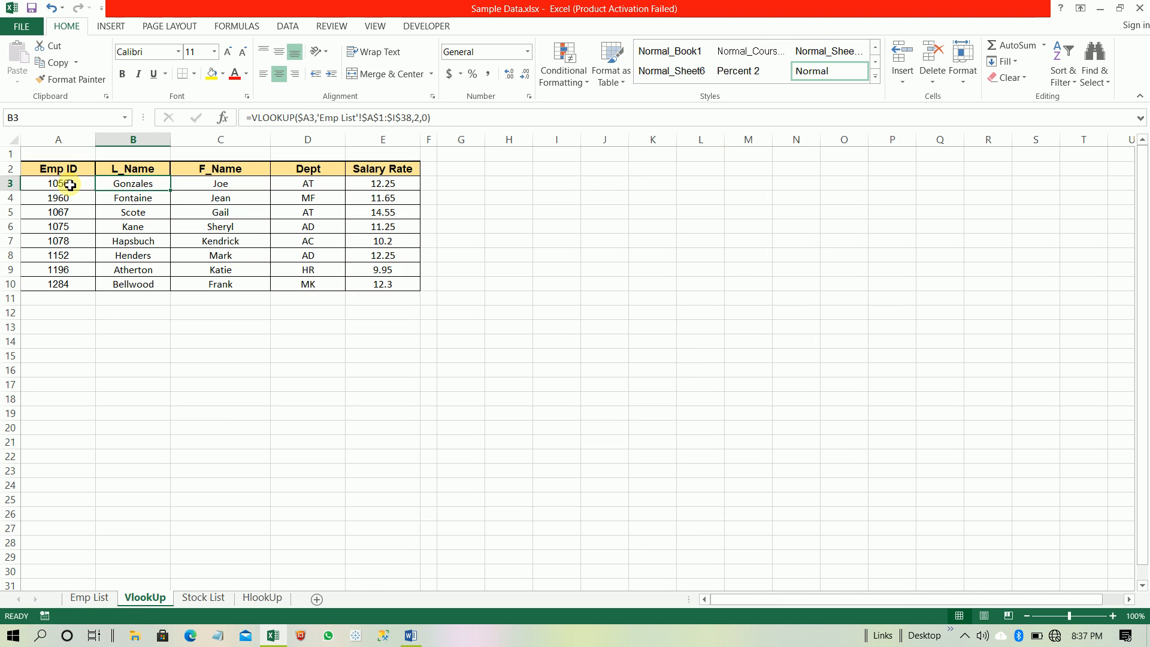
{"action": "left_click", "coordinate": [76, 141]}
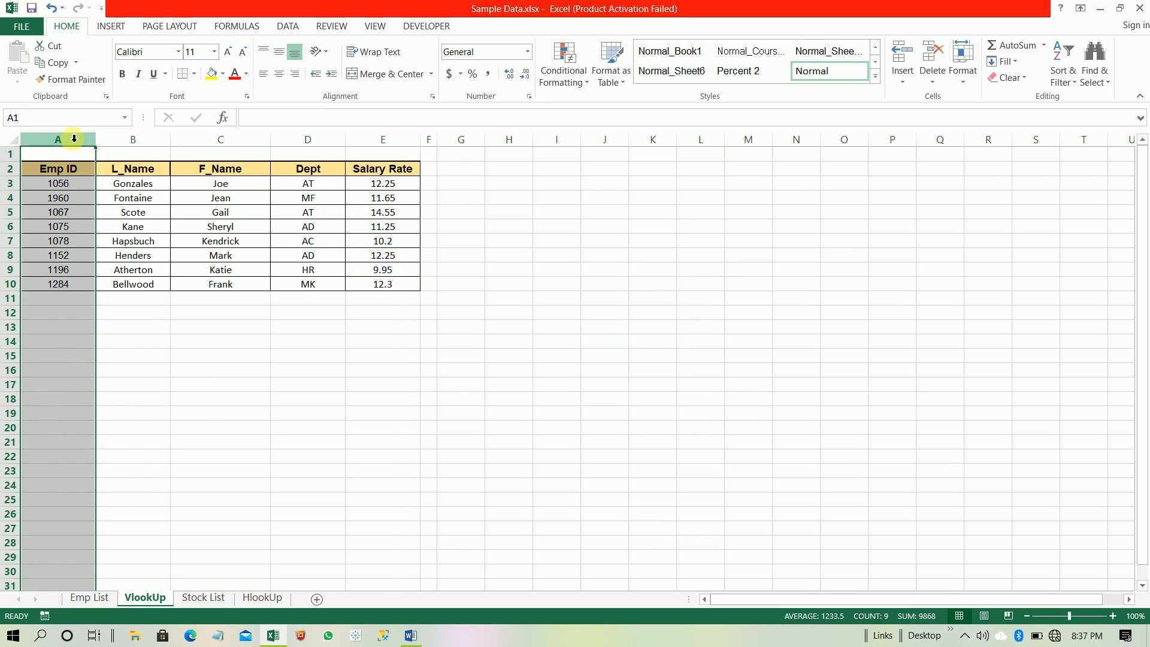
{"action": "key", "text": "ctrl+shift+plus"}
{"action": "key", "text": "Down"}
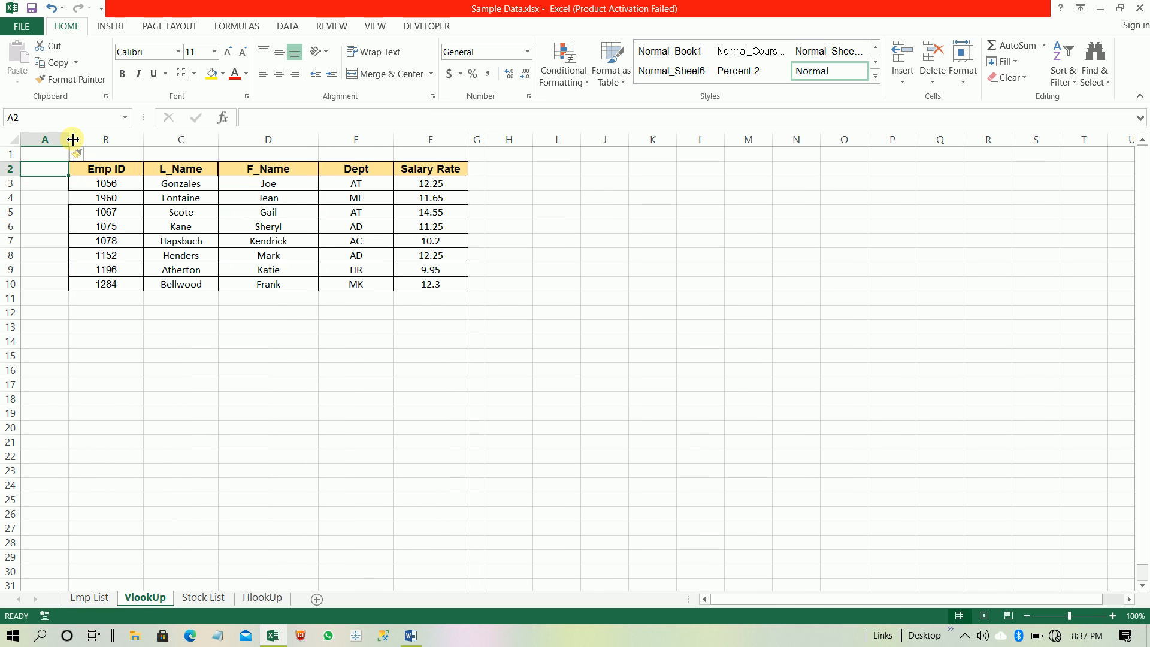
Examine the Emp ID and the VLOOKUP formulas across row 3 of the shifted table.
{"action": "key", "text": "Down"}
{"action": "key", "text": "Up"}
{"action": "key", "text": "Down"}
{"action": "key", "text": "Up"}
{"action": "key", "text": "Down"}
{"action": "key", "text": "Right"}
{"action": "key", "text": "Right"}
{"action": "key", "text": "Right"}
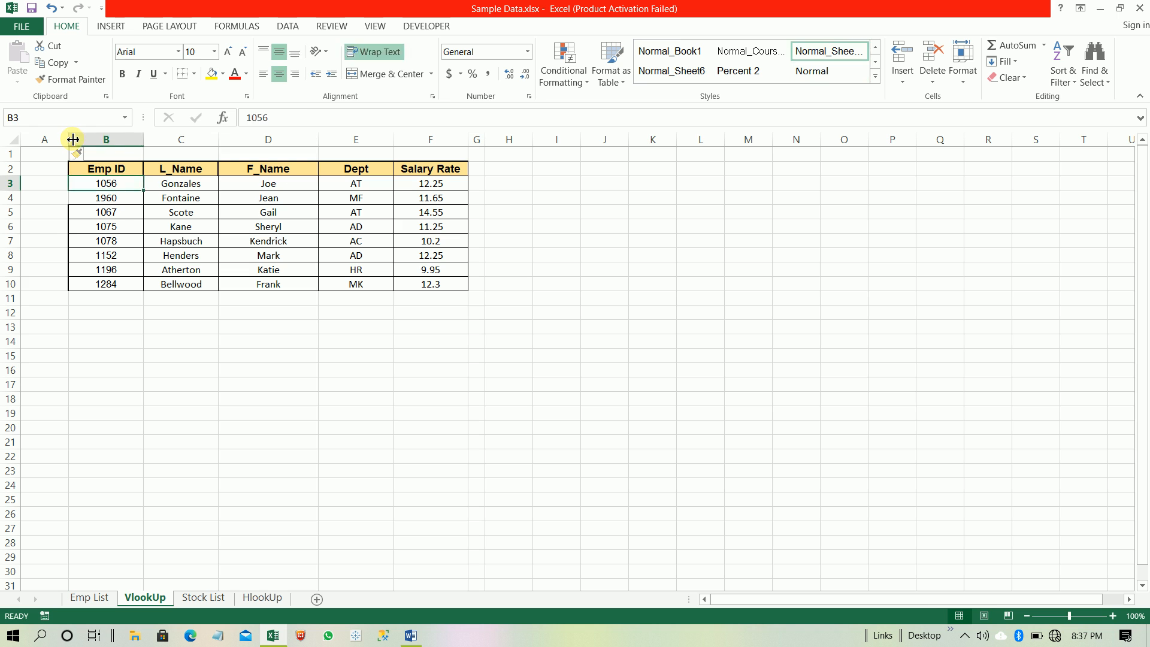
{"action": "key", "text": "Right"}
{"action": "key", "text": "Right"}
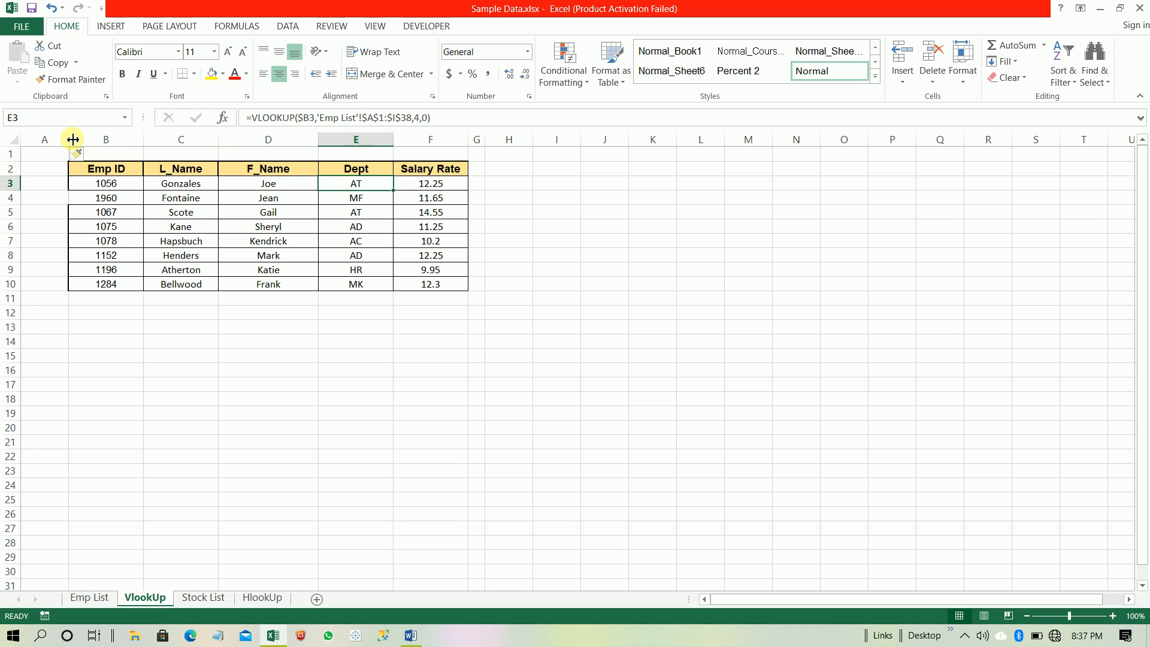
{"action": "key", "text": "Left"}
{"action": "key", "text": "Left"}
{"action": "key", "text": "Left"}
{"action": "key", "text": "Left"}
{"action": "key", "text": "Left"}
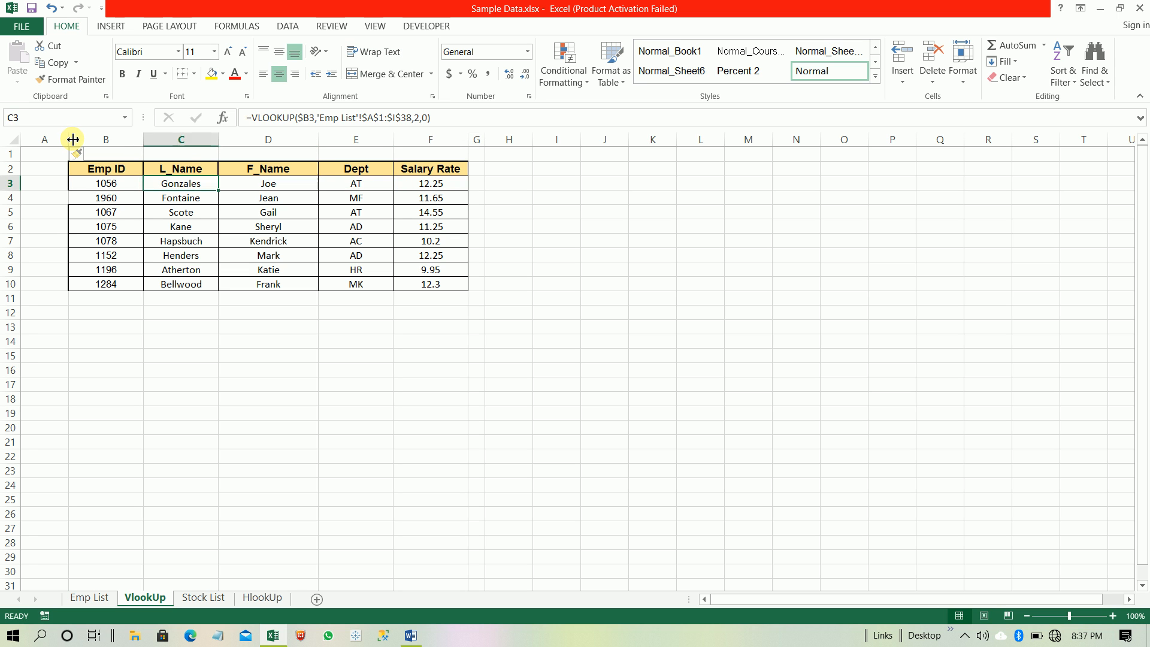
{"action": "key", "text": "Right"}
{"action": "key", "text": "Right"}
{"action": "key", "text": "Right"}
{"action": "key", "text": "Left"}
{"action": "key", "text": "Left"}
{"action": "key", "text": "Left"}
{"action": "key", "text": "Up"}
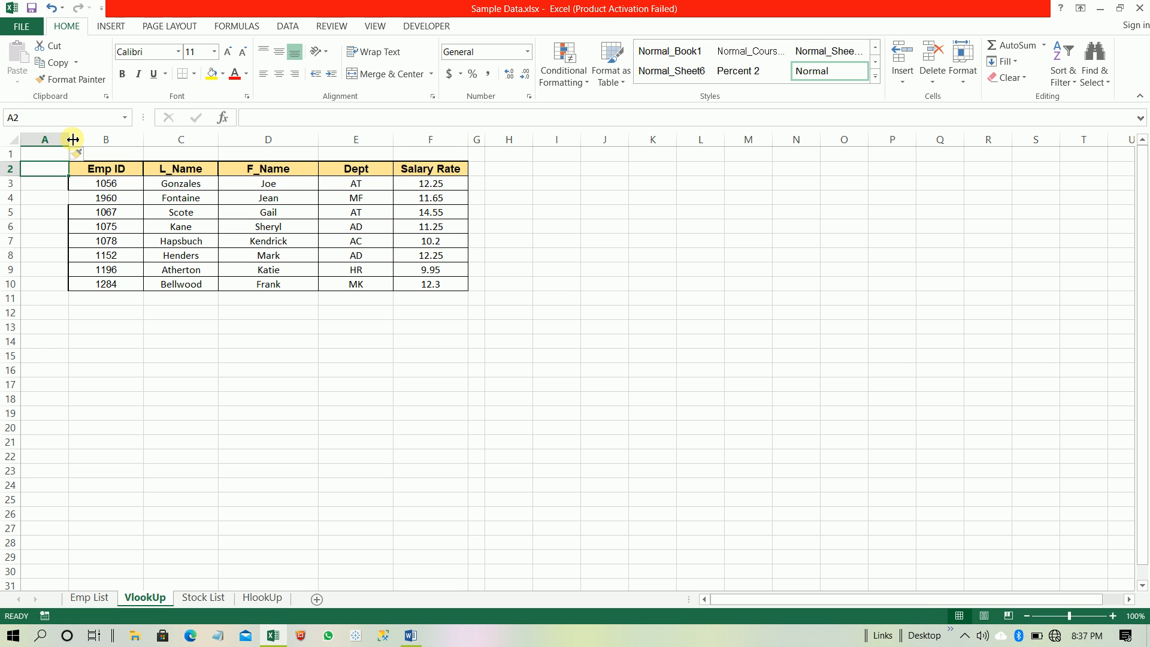
Look through the table's header cells in row 2, from Emp ID to Salary Rate.
{"action": "key", "text": "Right"}
{"action": "key", "text": "Right"}
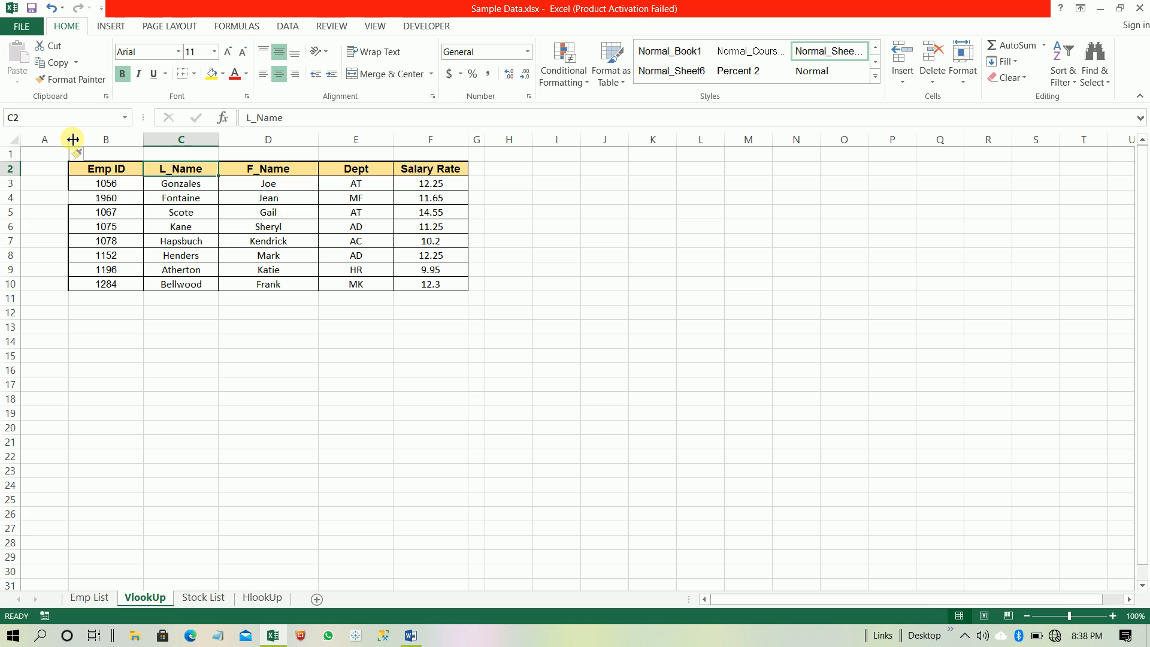
{"action": "key", "text": "Right"}
{"action": "key", "text": "Right"}
{"action": "key", "text": "Right"}
{"action": "key", "text": "Right"}
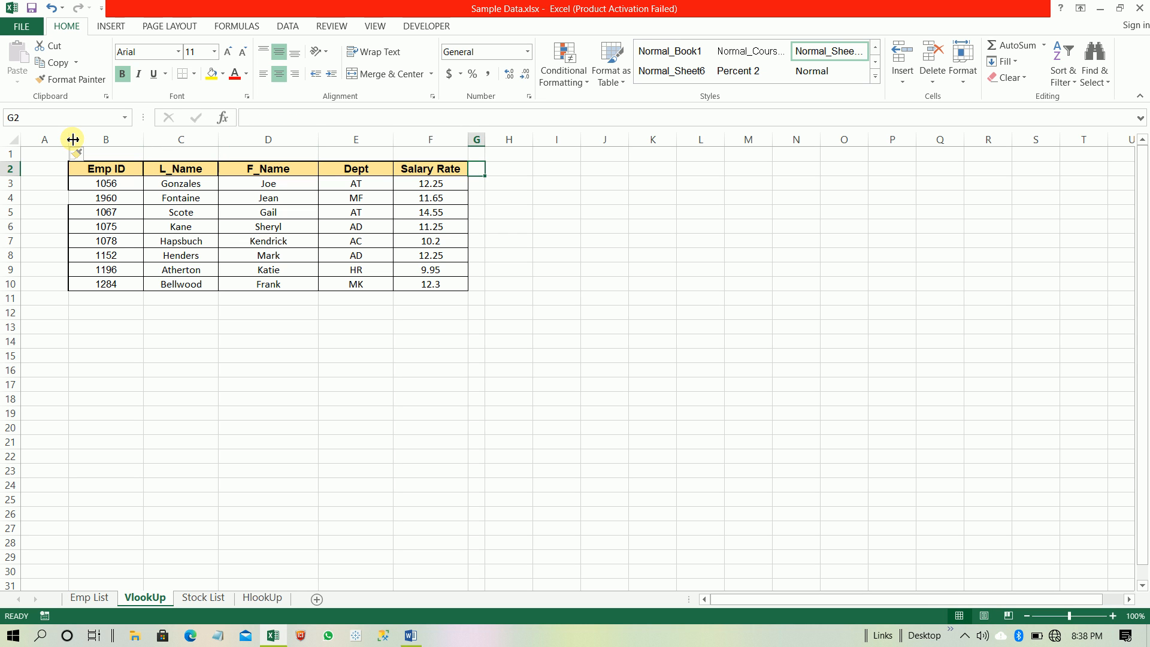
{"action": "key", "text": "Left"}
{"action": "key", "text": "Left"}
{"action": "key", "text": "Left"}
{"action": "key", "text": "Left"}
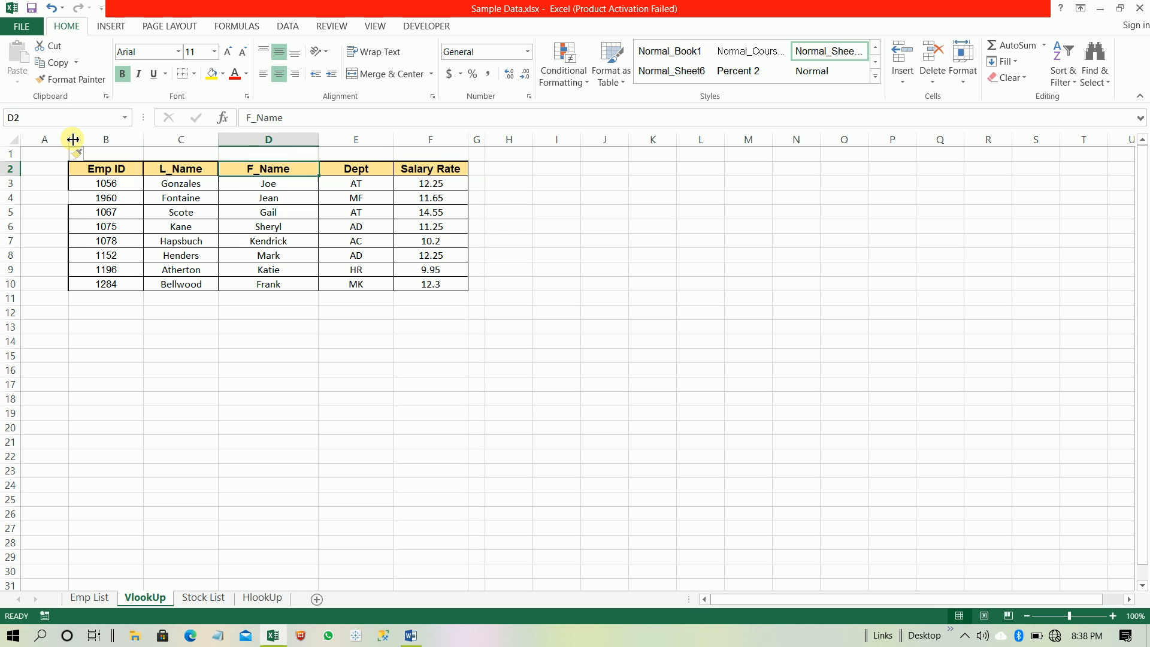
Open C7's INDEX formula arguments in the array,row_num,column_num form and review its Array and Row_num entries.
{"action": "key", "text": "Down"}
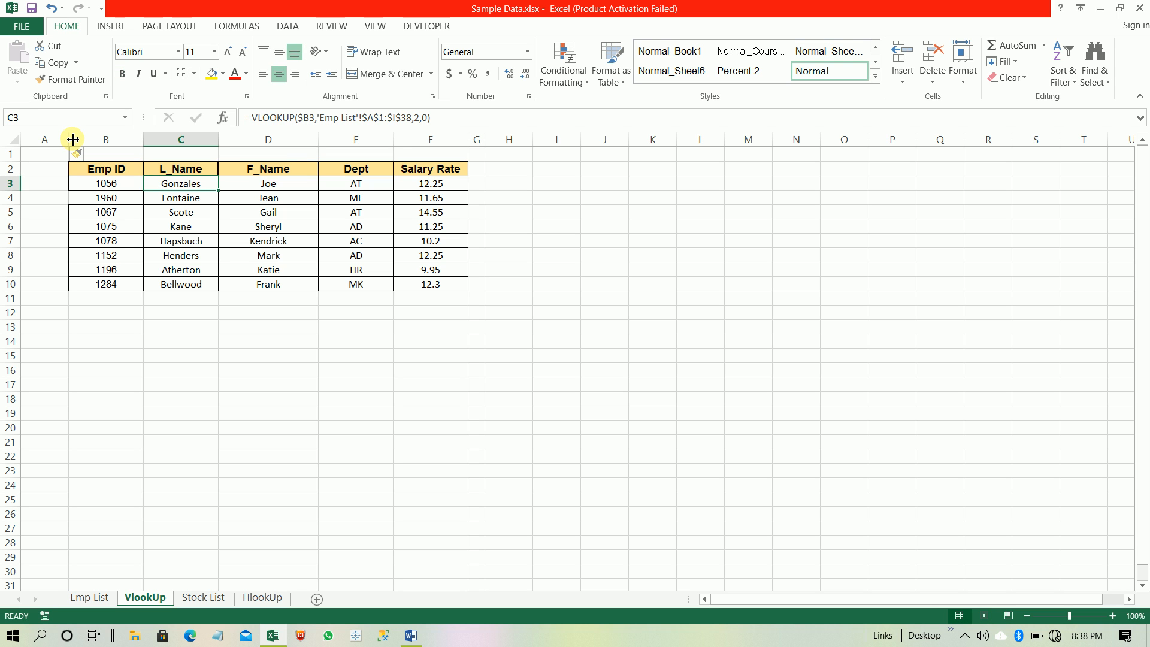
{"action": "key", "text": "Down"}
{"action": "key", "text": "Down"}
{"action": "key", "text": "Down"}
{"action": "key", "text": "Down"}
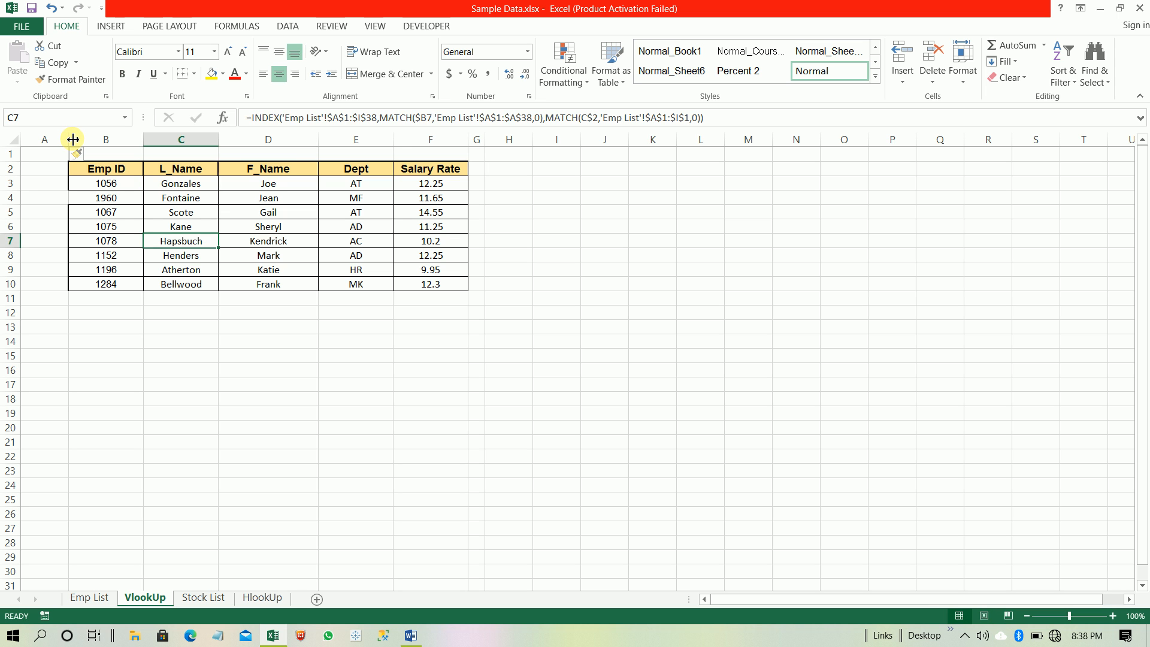
{"action": "left_click", "coordinate": [223, 120]}
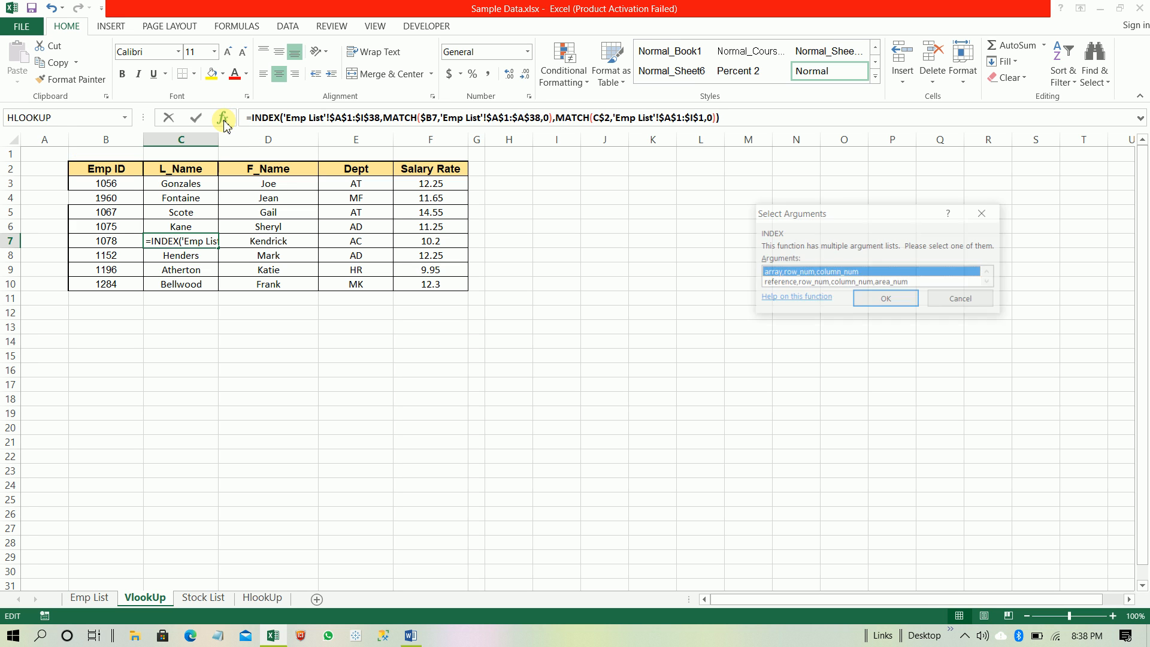
{"action": "double_click", "coordinate": [836, 273]}
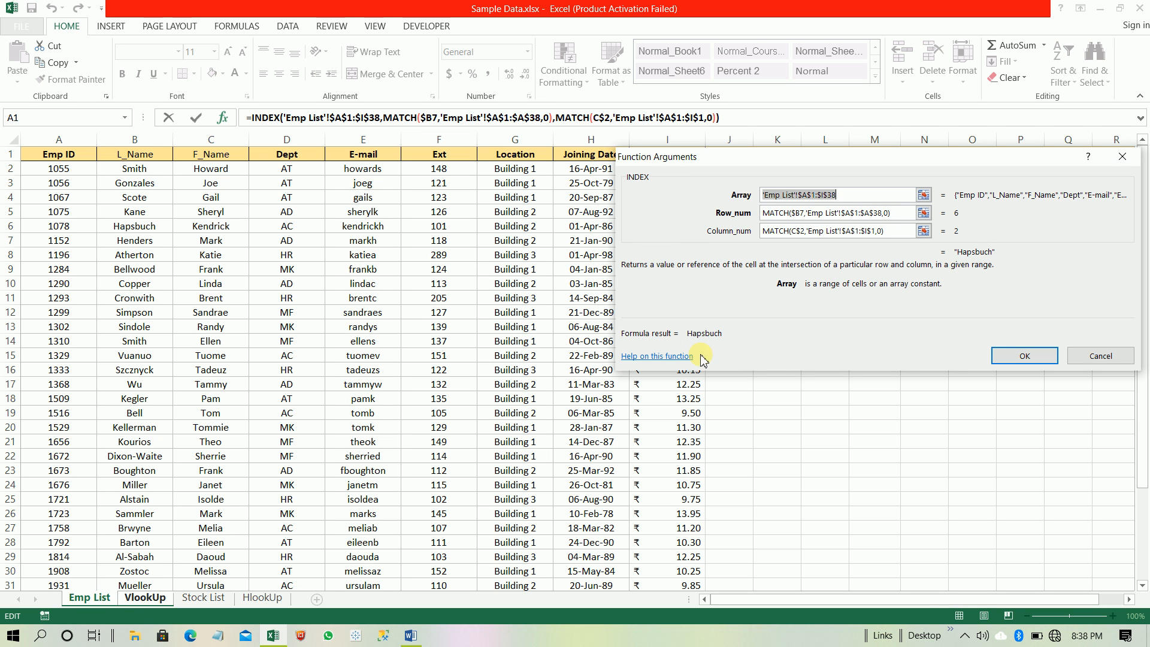
{"action": "left_click", "coordinate": [858, 197]}
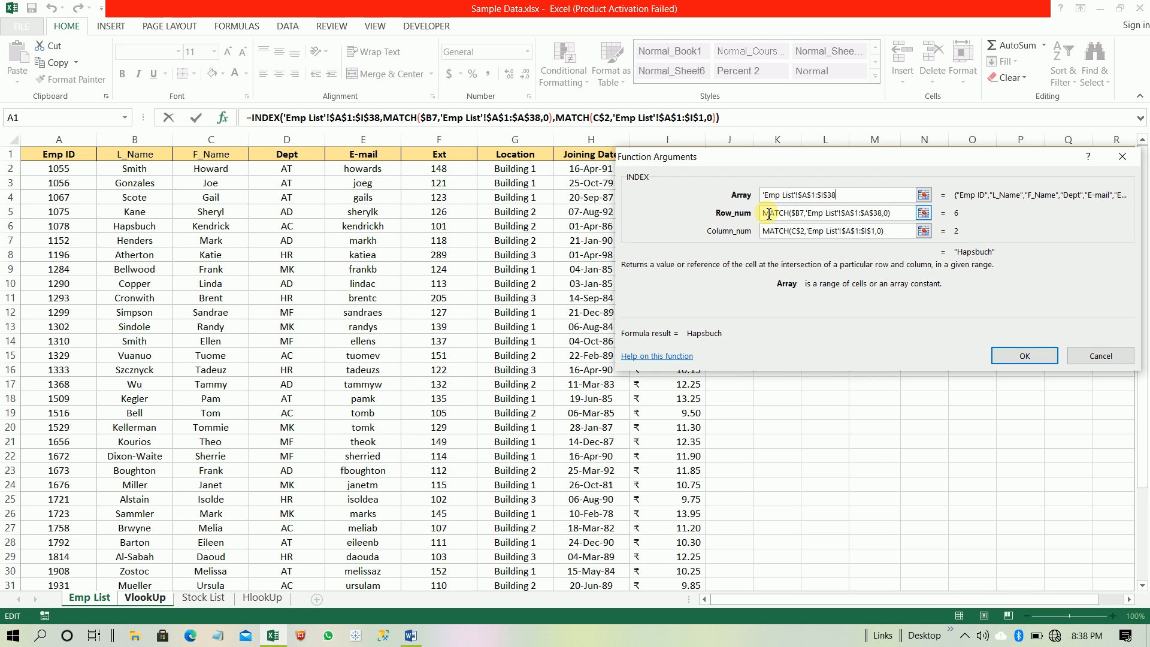
{"action": "left_click", "coordinate": [805, 216]}
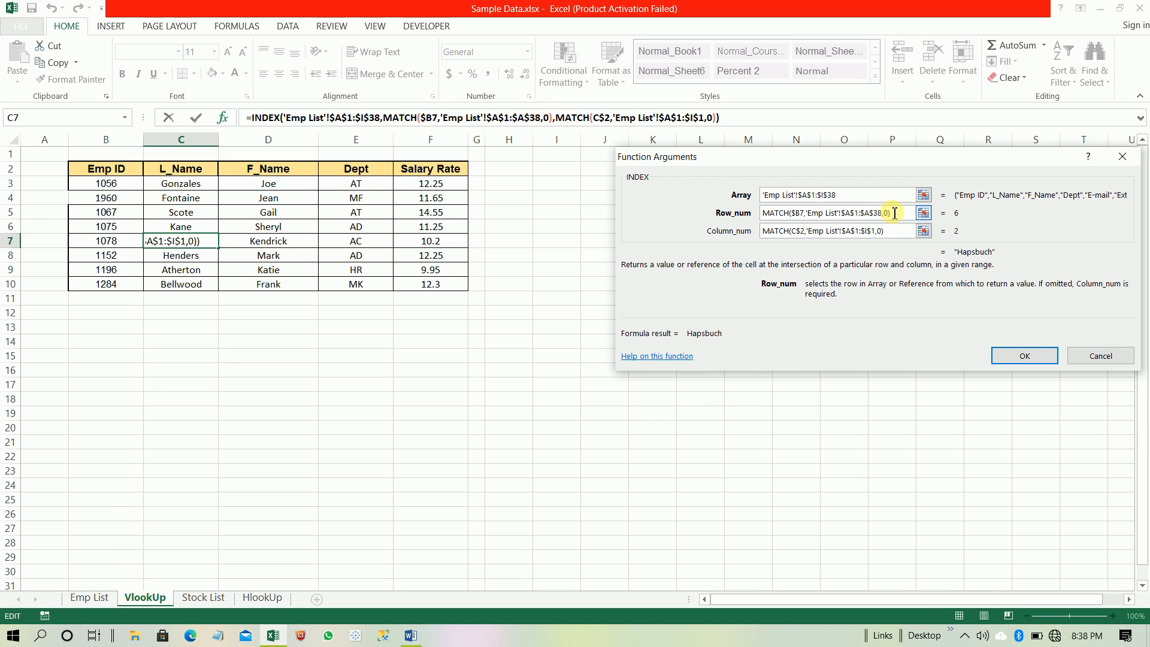
Open the arguments of the row-number MATCH in C7's formula, review its Lookup_value and Lookup_array entries, and cancel without keeping changes.
{"action": "left_click", "coordinate": [419, 117]}
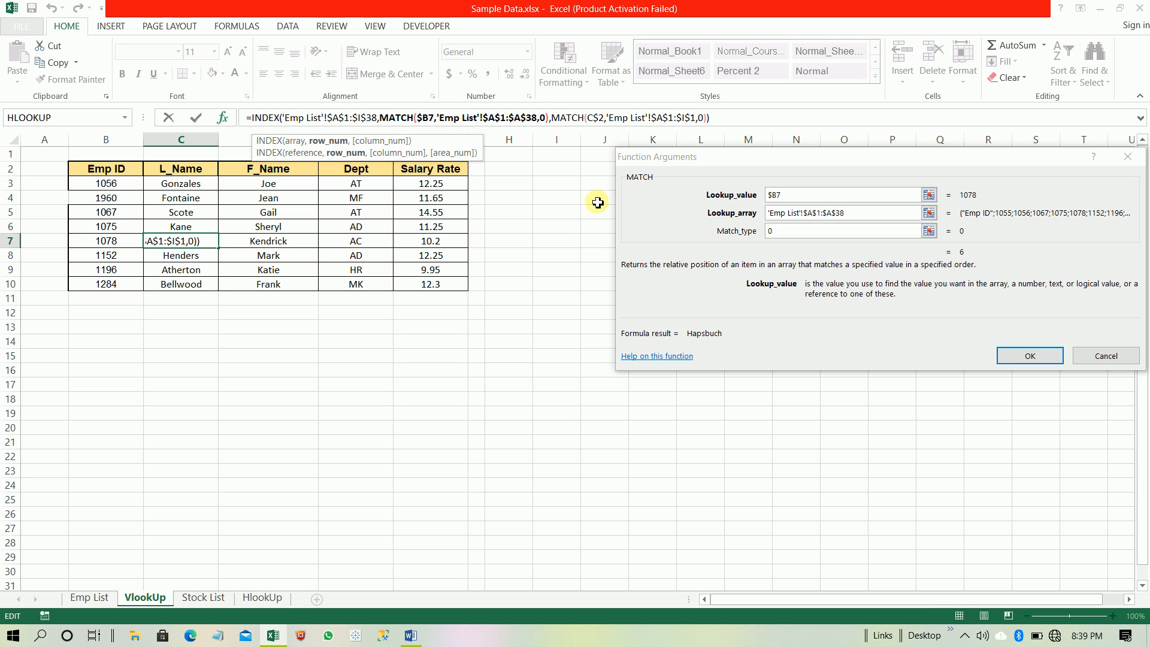
{"action": "left_click", "coordinate": [789, 196]}
{"action": "left_click", "coordinate": [787, 196]}
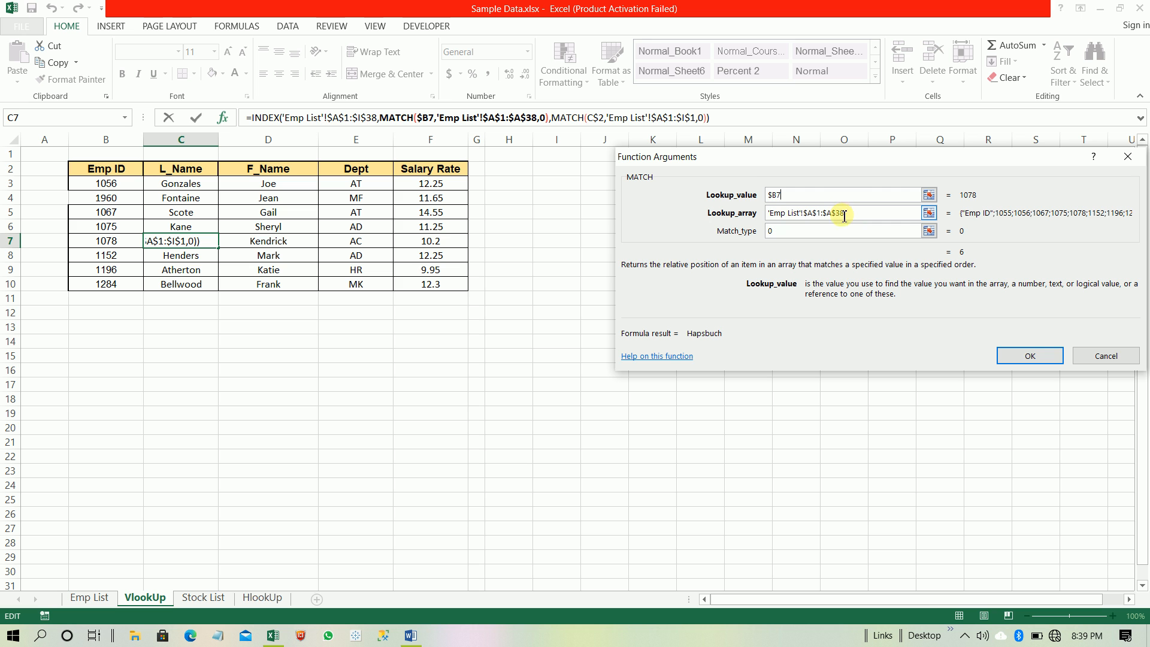
{"action": "left_click", "coordinate": [84, 598]}
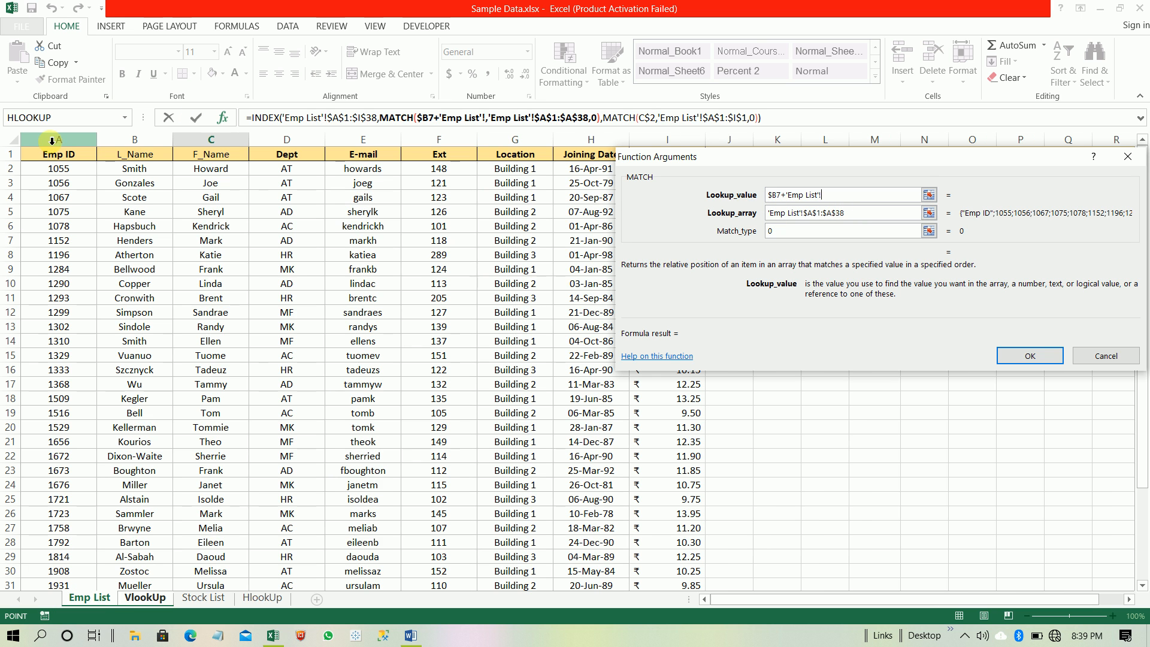
{"action": "left_click", "coordinate": [856, 215]}
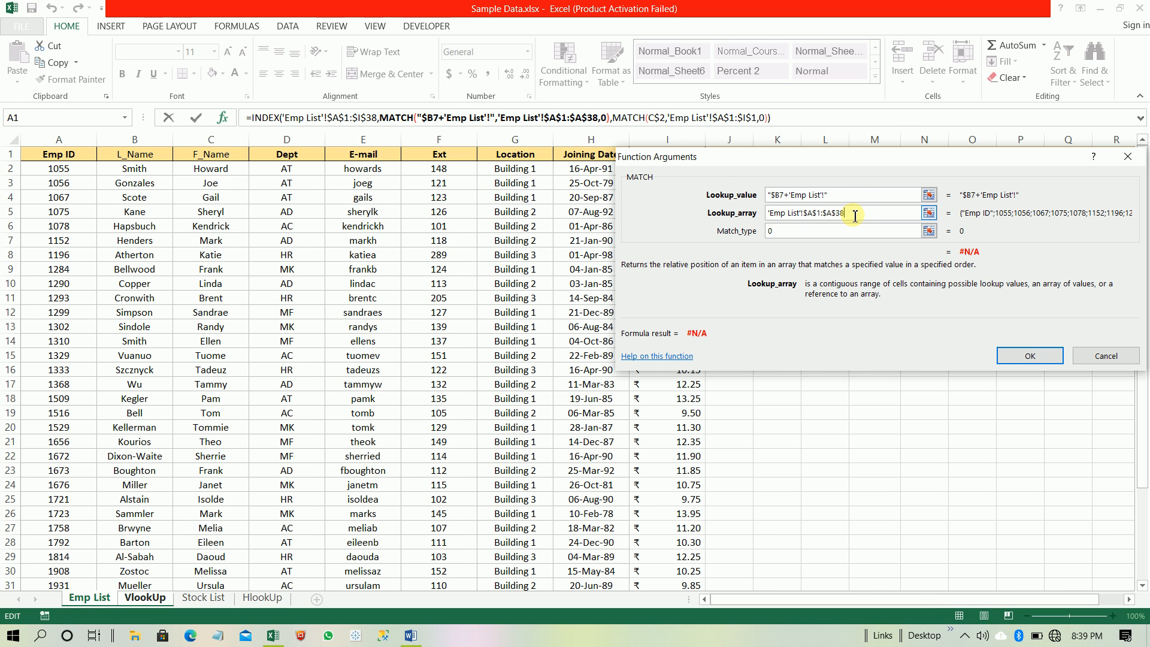
{"action": "key", "text": "Escape"}
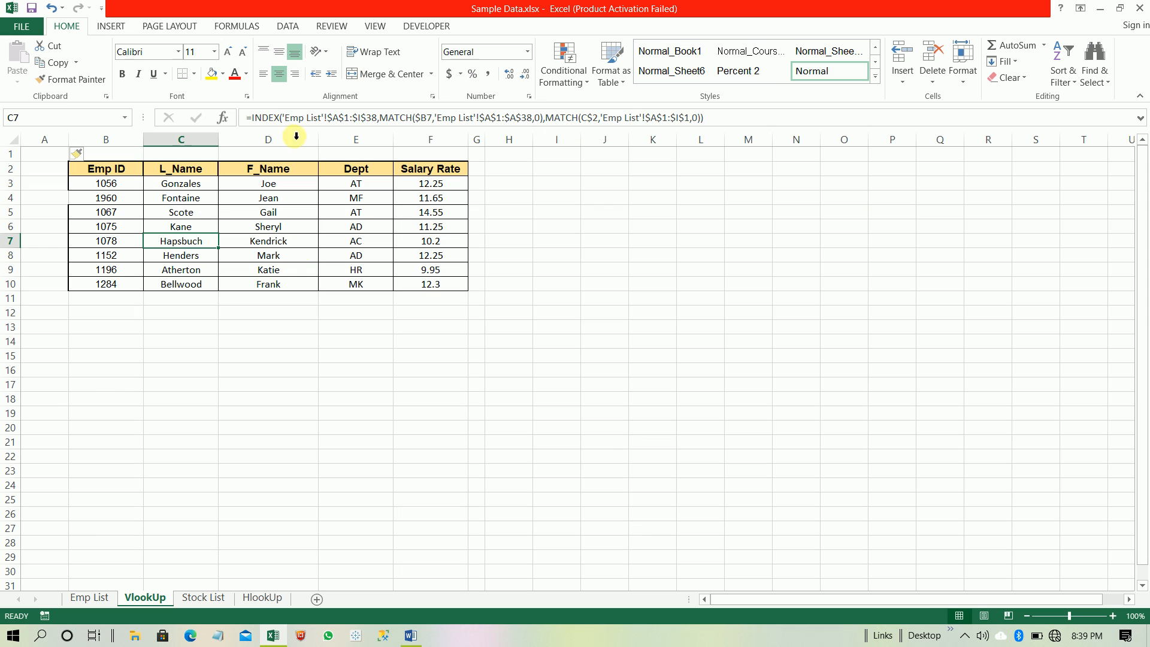
Reopen C7's INDEX arguments in the array,row_num,column_num form and review the row MATCH's Lookup_value, Lookup_array and Match_type entries.
{"action": "left_click", "coordinate": [223, 118]}
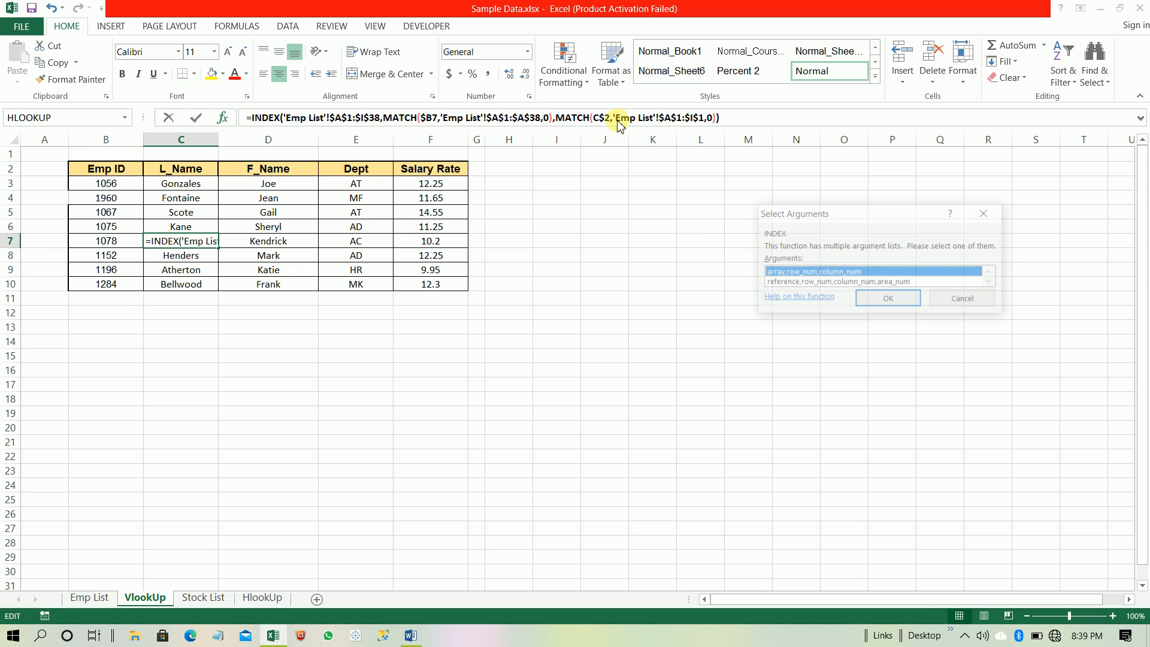
{"action": "double_click", "coordinate": [806, 272]}
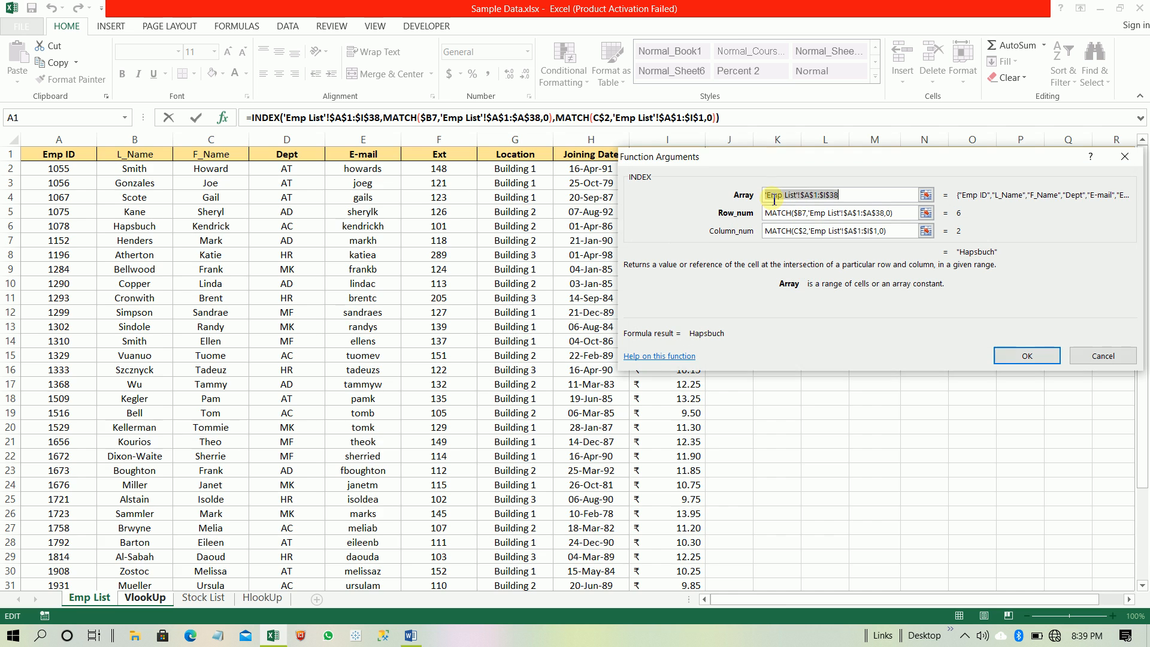
{"action": "left_click", "coordinate": [814, 213]}
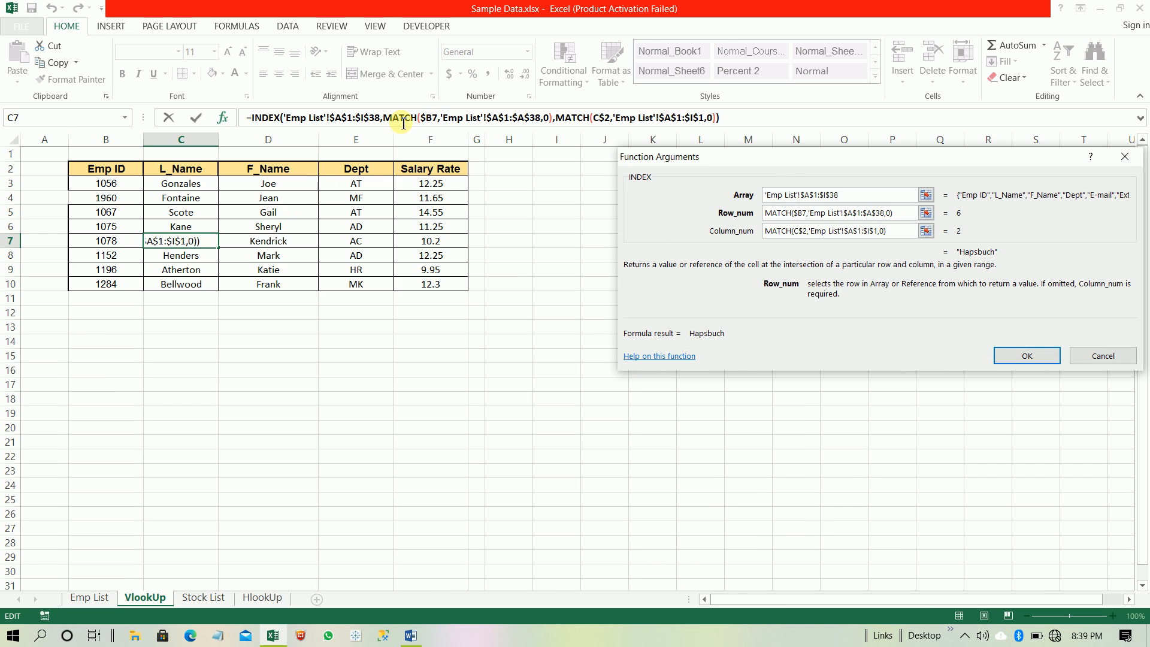
{"action": "left_click", "coordinate": [425, 118]}
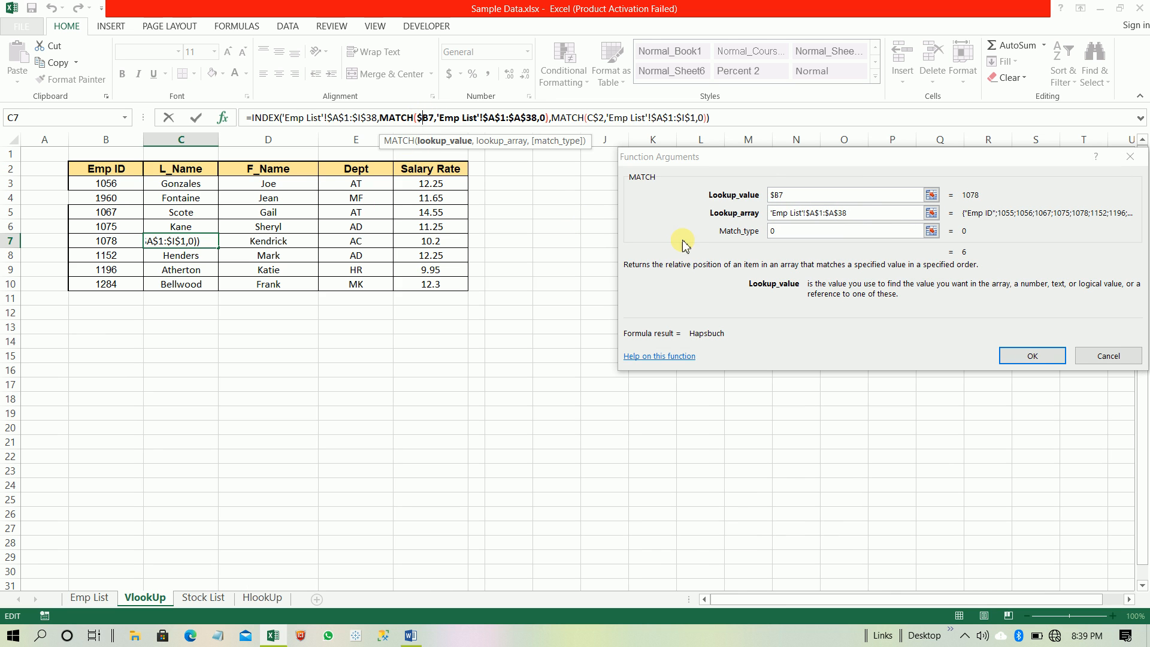
{"action": "left_click", "coordinate": [876, 214]}
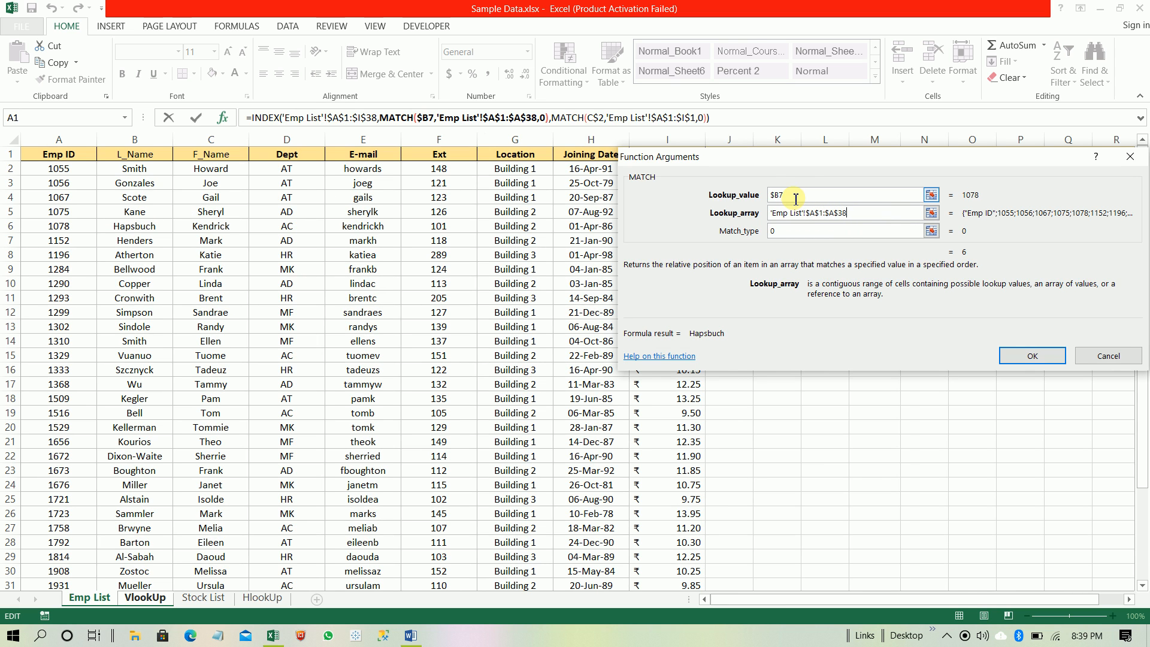
{"action": "left_click", "coordinate": [816, 232]}
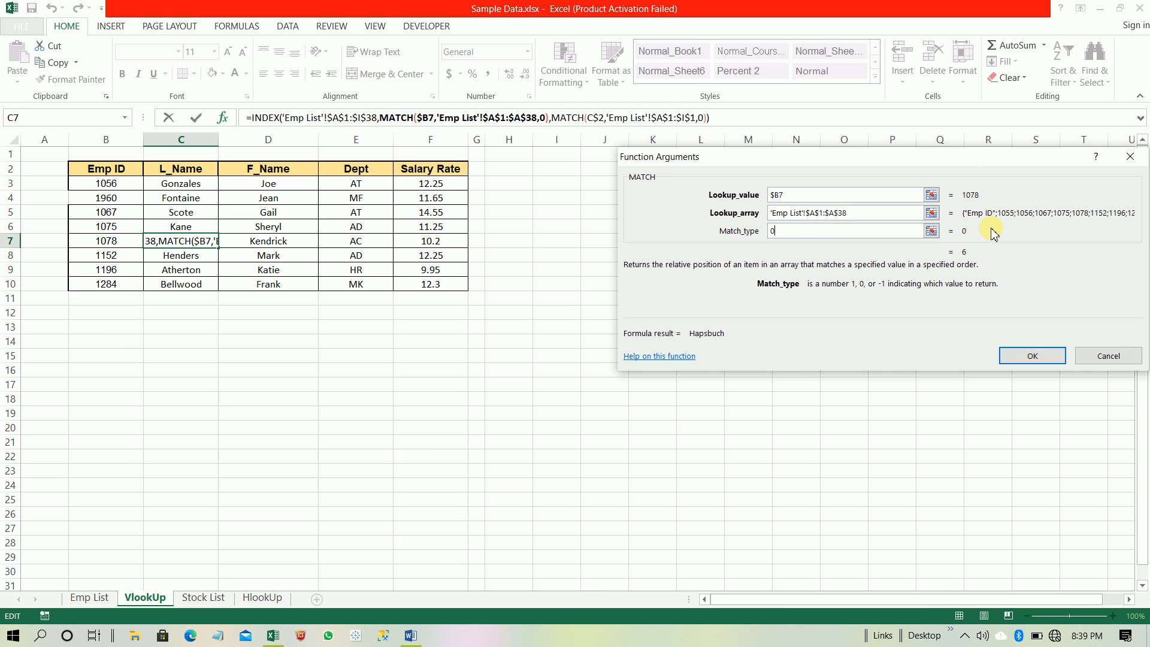
{"action": "left_click", "coordinate": [1031, 354]}
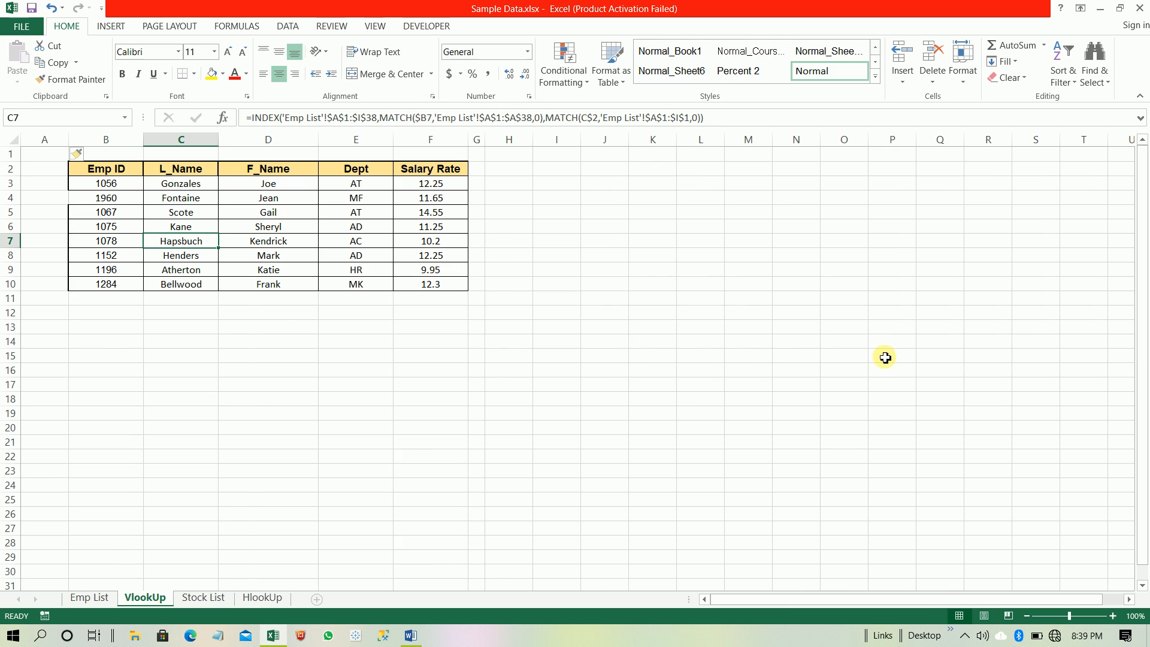
Check cell A6 in the Emp ID column of the Emp List sheet for row 7's employee ID, and return to VlookUp.
{"action": "left_click", "coordinate": [88, 597]}
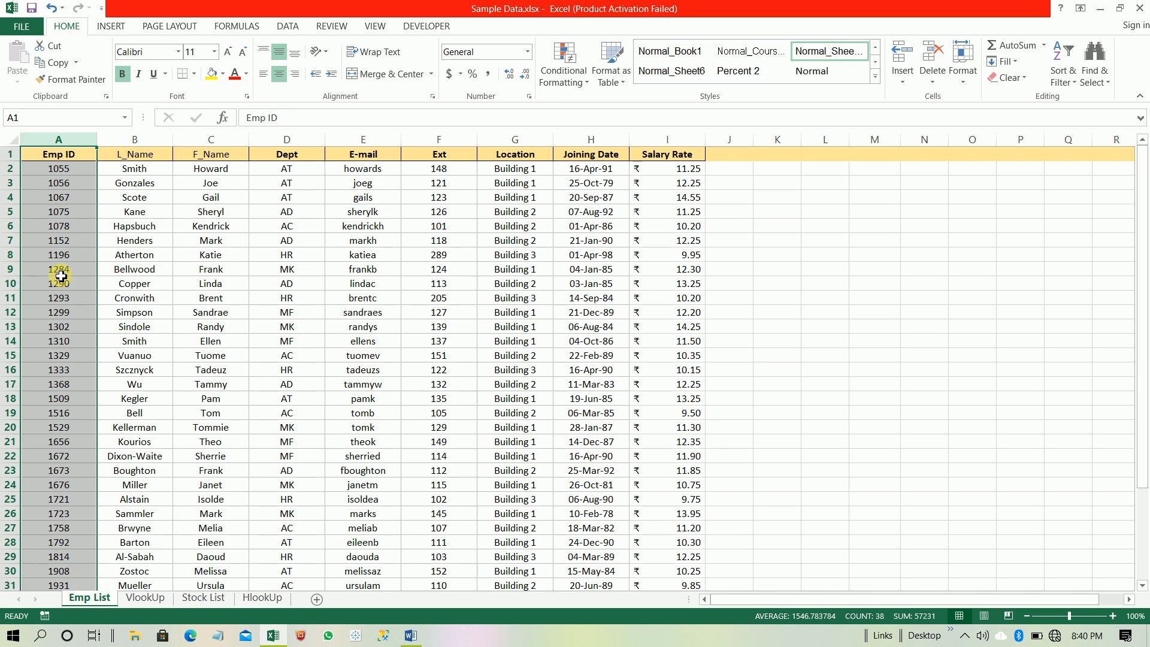
{"action": "left_click", "coordinate": [75, 231]}
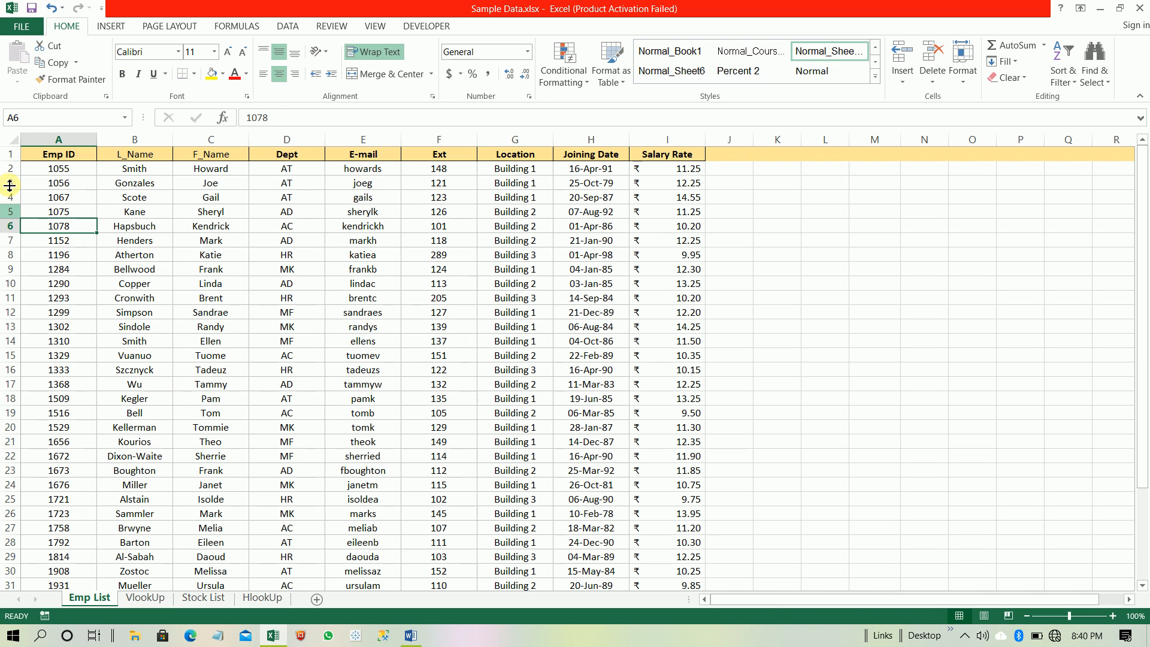
{"action": "left_click", "coordinate": [151, 601]}
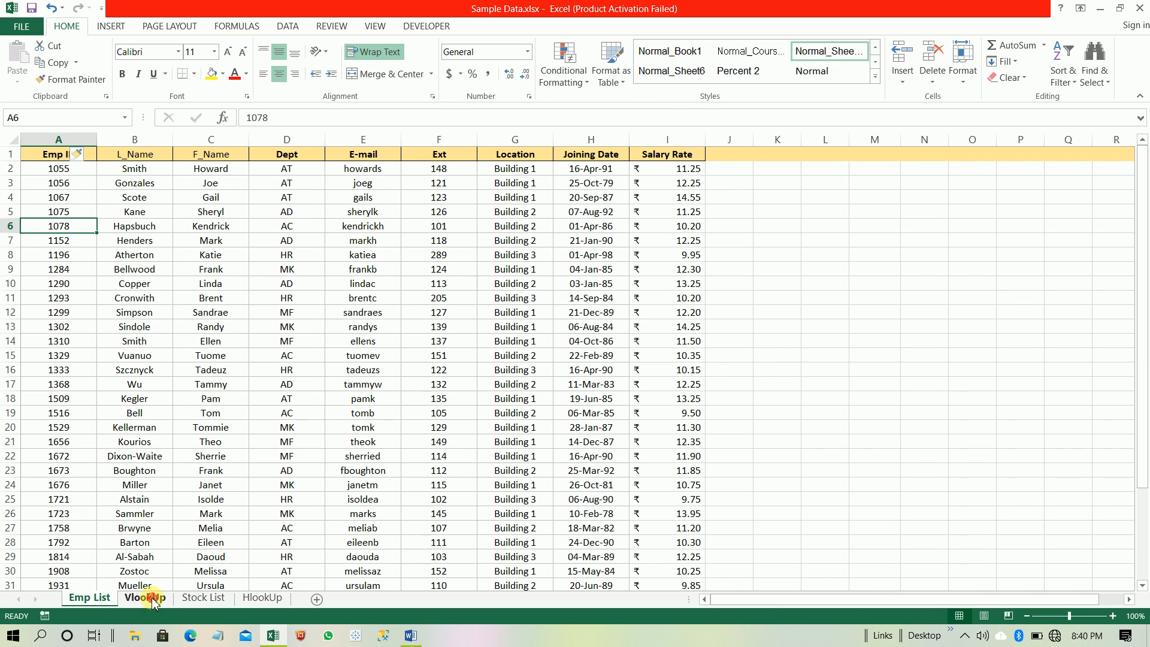
Examine the C$2 lookup value and 'Emp List'!$A$1:$I$1 range in the column-number MATCH of C7's formula.
{"action": "left_click", "coordinate": [614, 119]}
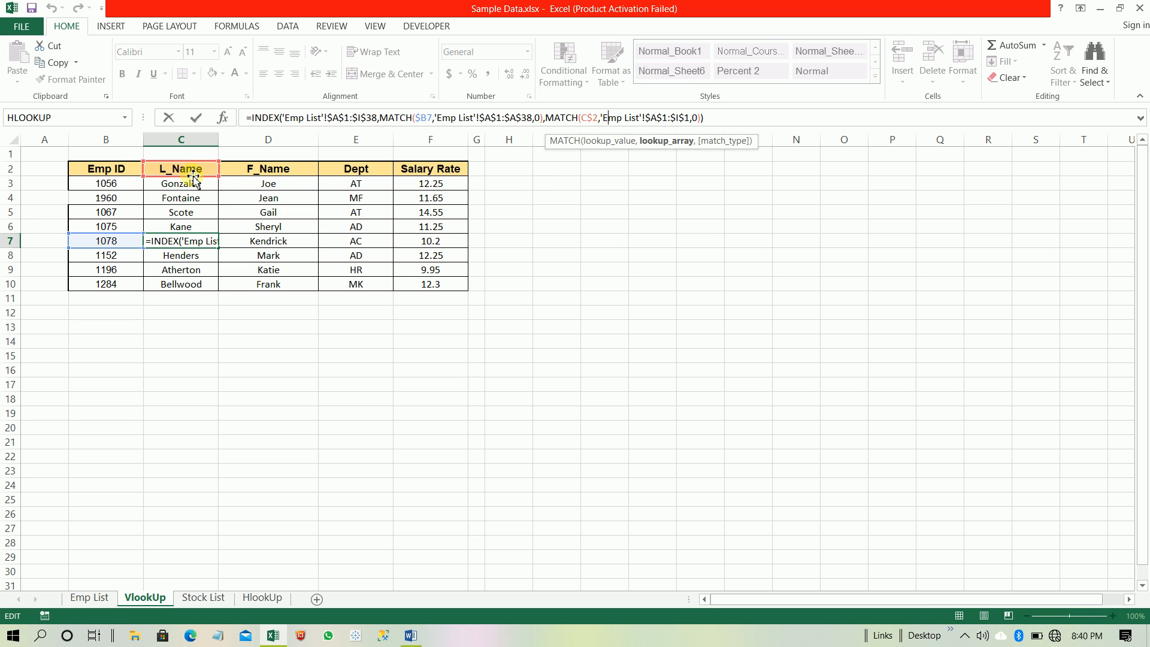
{"action": "left_click_drag", "start_coordinate": [580, 119], "coordinate": [595, 122]}
{"action": "left_click", "coordinate": [657, 119]}
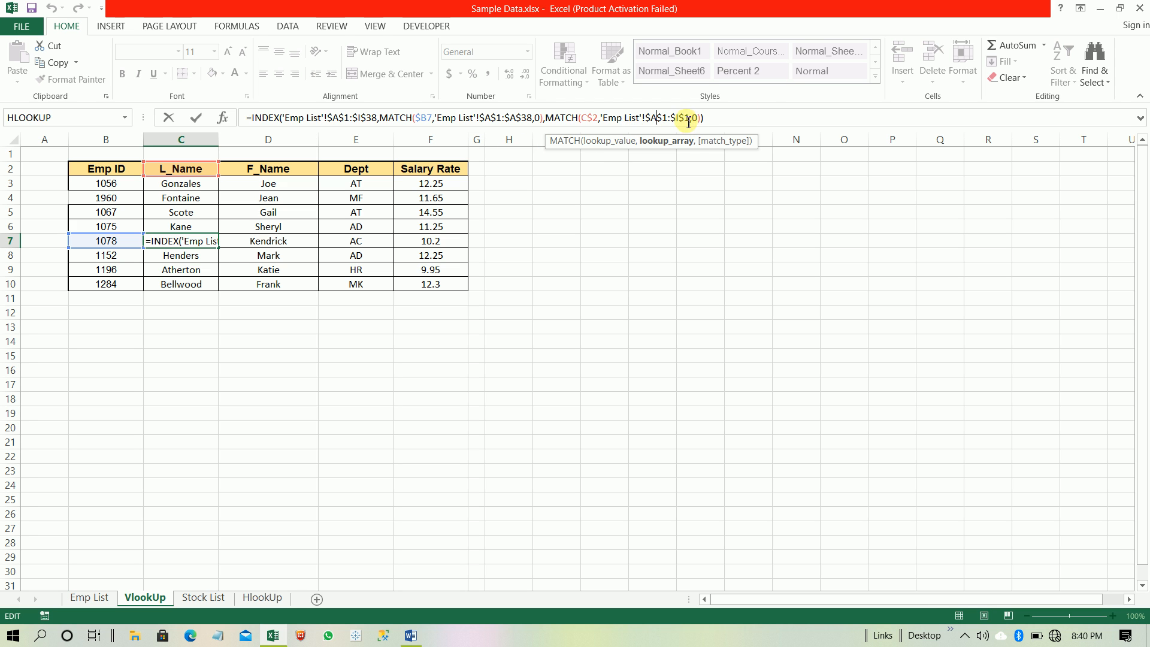
{"action": "key", "text": "ctrl+Return"}
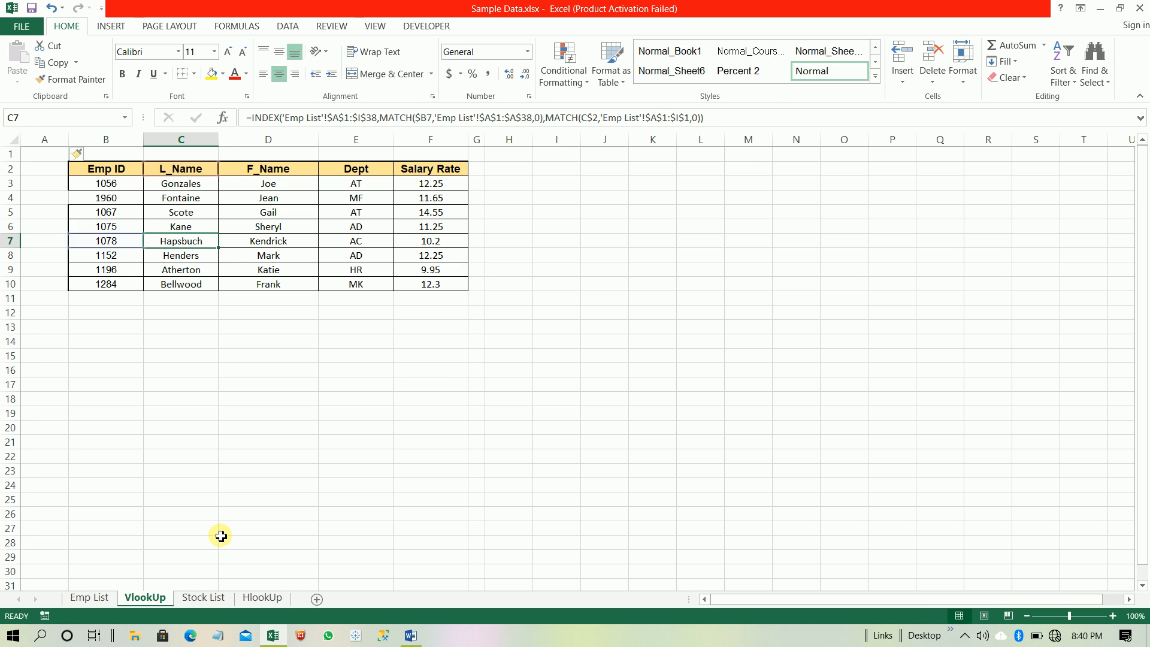
Highlight the header range A1:I1 on the Emp List sheet, and return to VlookUp.
{"action": "left_click", "coordinate": [90, 598]}
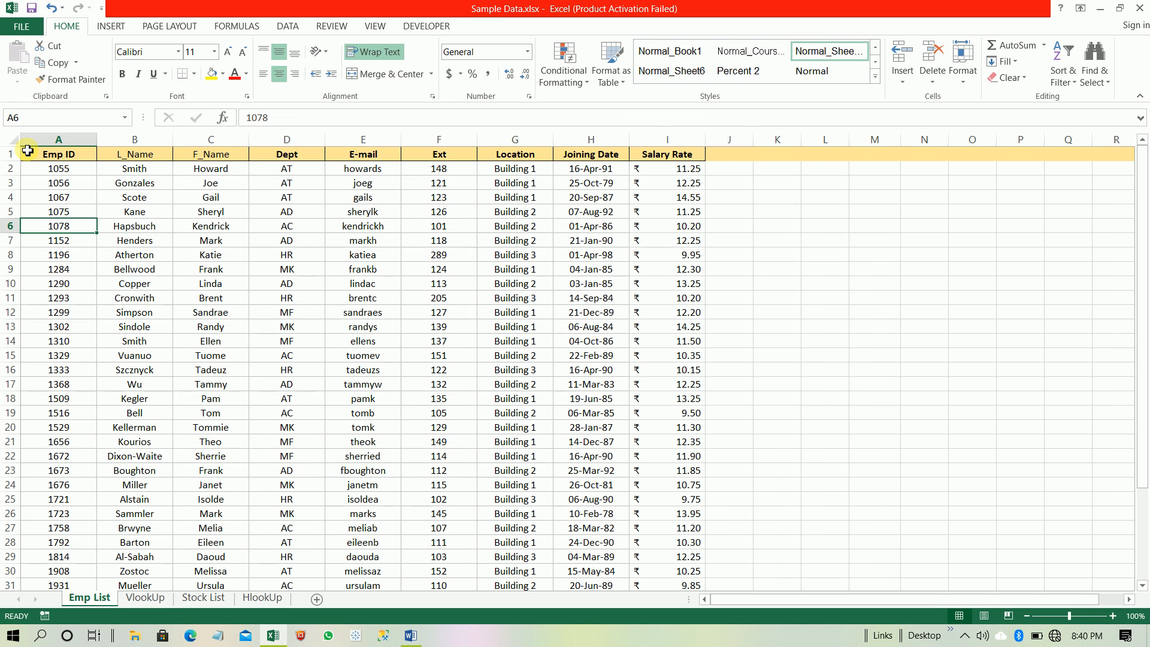
{"action": "left_click_drag", "start_coordinate": [28, 151], "coordinate": [706, 153]}
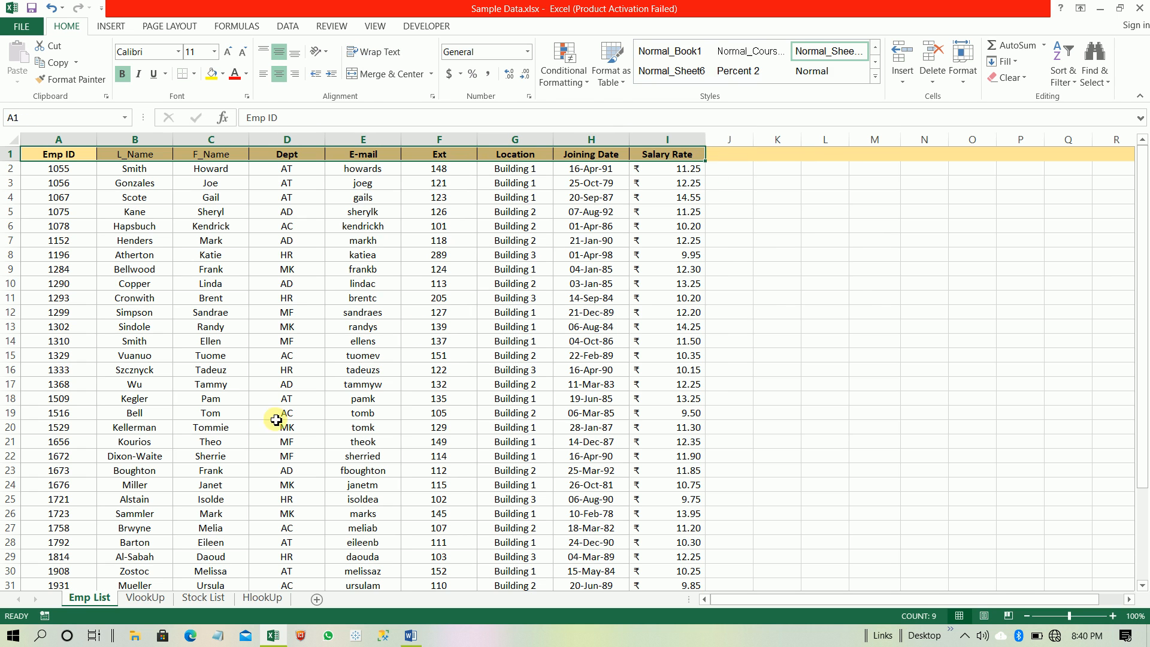
{"action": "left_click", "coordinate": [145, 598]}
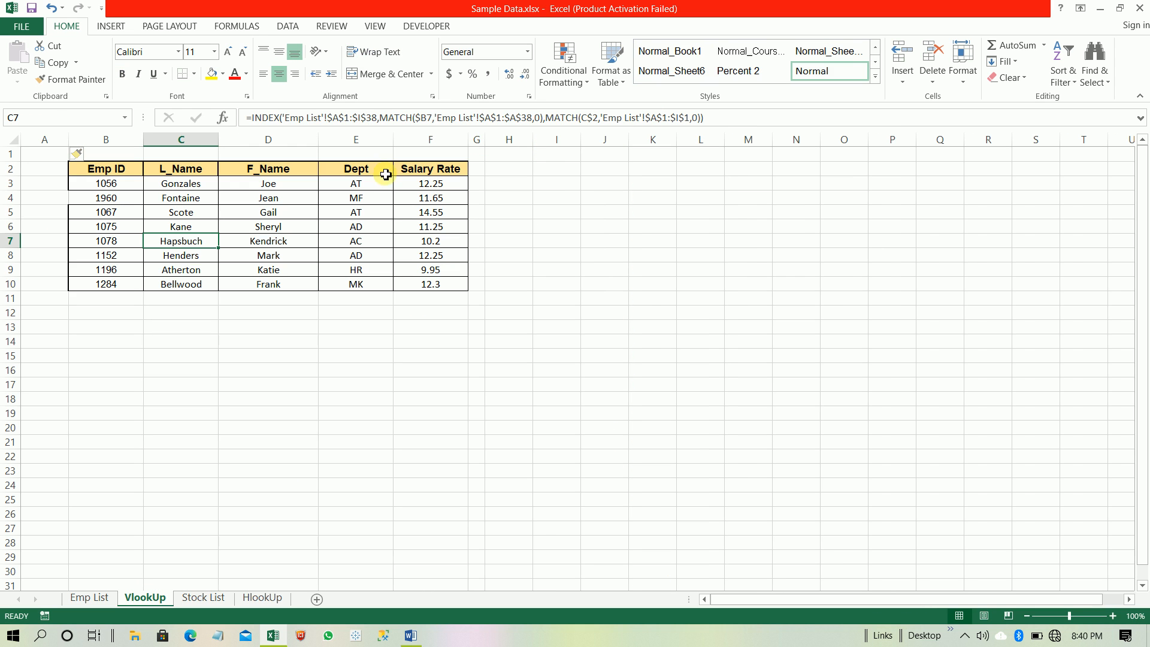
Review the array and both MATCH parts of C7's INDEX formula, trying 2 in place of the column-number MATCH.
{"action": "left_click_drag", "start_coordinate": [547, 118], "coordinate": [701, 120]}
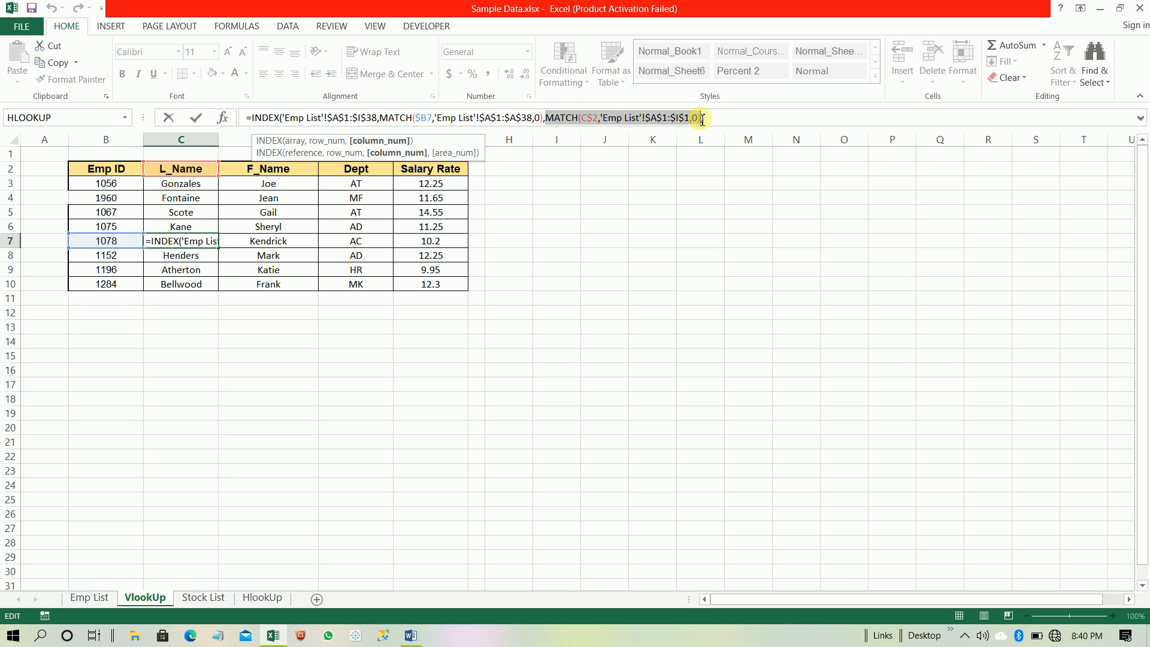
{"action": "type", "text": "2"}
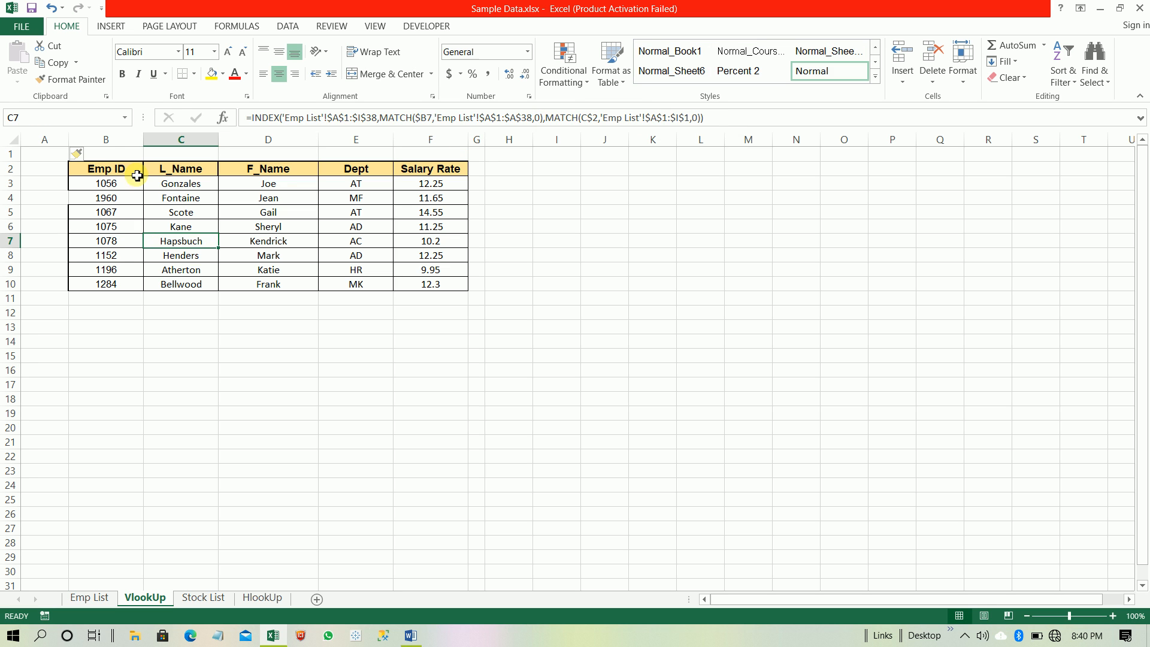
{"action": "triple_click", "coordinate": [731, 115]}
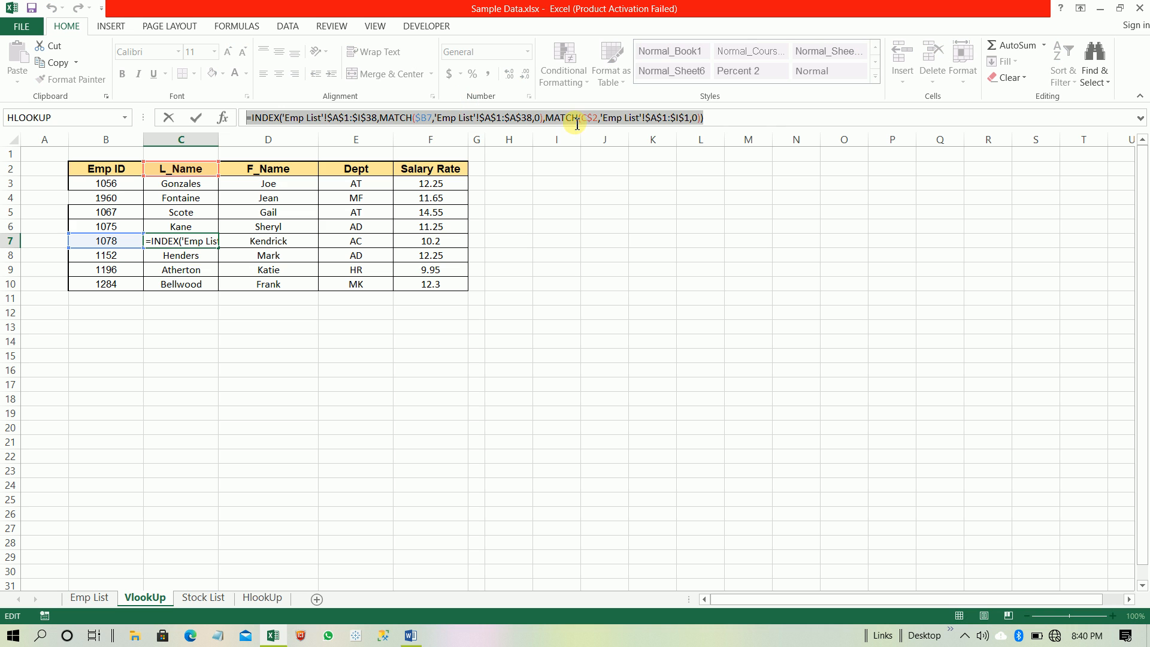
{"action": "left_click", "coordinate": [321, 117]}
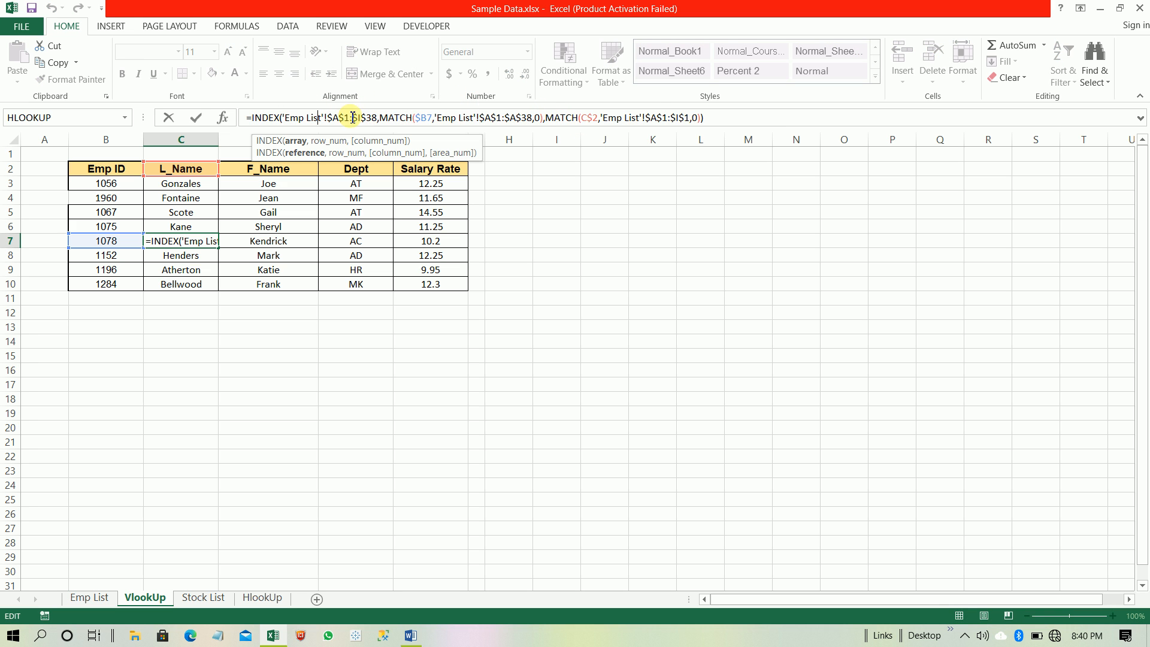
{"action": "left_click_drag", "start_coordinate": [381, 117], "coordinate": [700, 118]}
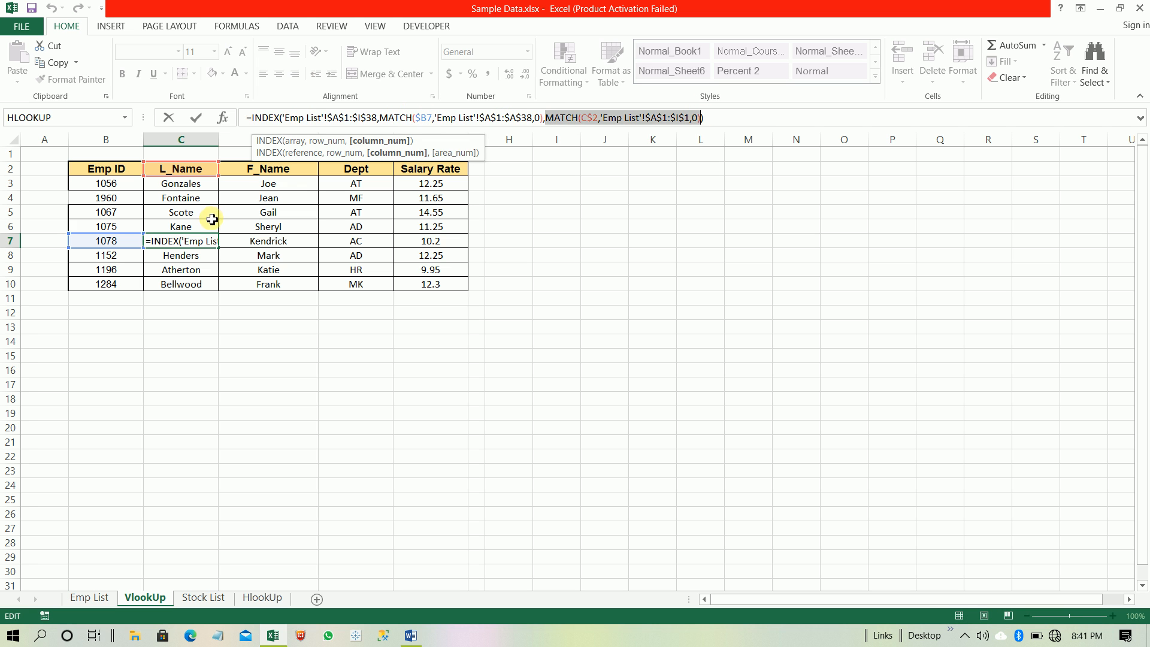
{"action": "key", "text": "Return"}
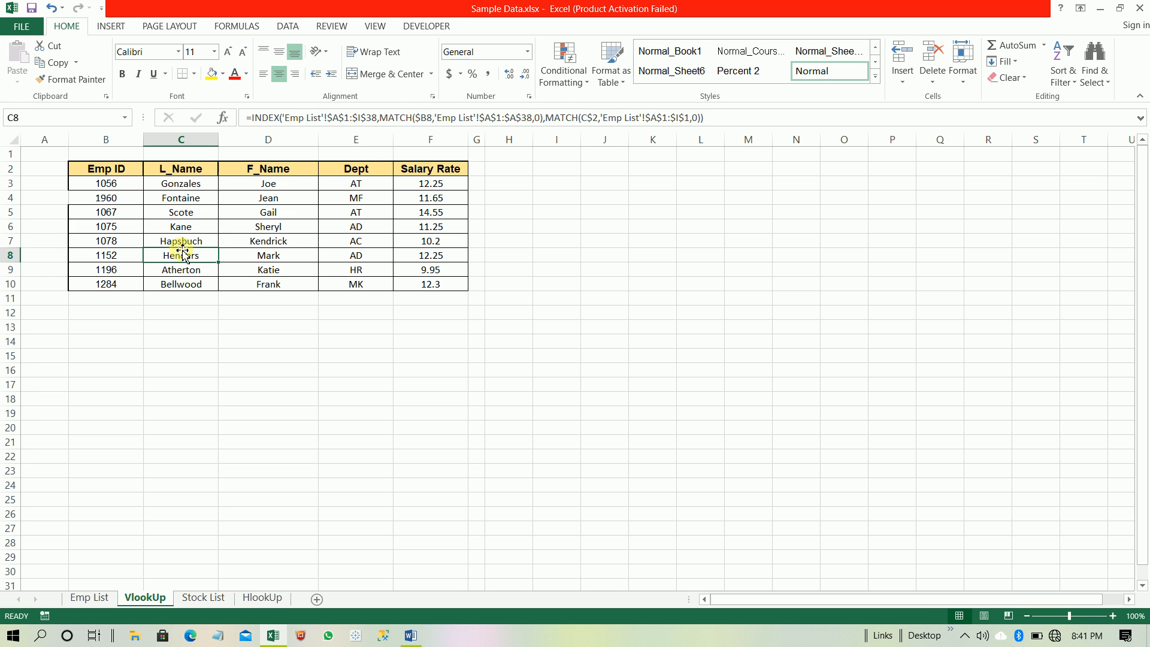
Look through the VlookUp table's header cells in row 2, ending at the empty cell G2 beside Salary Rate.
{"action": "key", "text": "Up"}
{"action": "key", "text": "Up"}
{"action": "key", "text": "Left"}
{"action": "key", "text": "Up"}
{"action": "key", "text": "Up"}
{"action": "key", "text": "Up"}
{"action": "key", "text": "Up"}
{"action": "key", "text": "Right"}
{"action": "key", "text": "Right"}
{"action": "key", "text": "Right"}
{"action": "key", "text": "Right"}
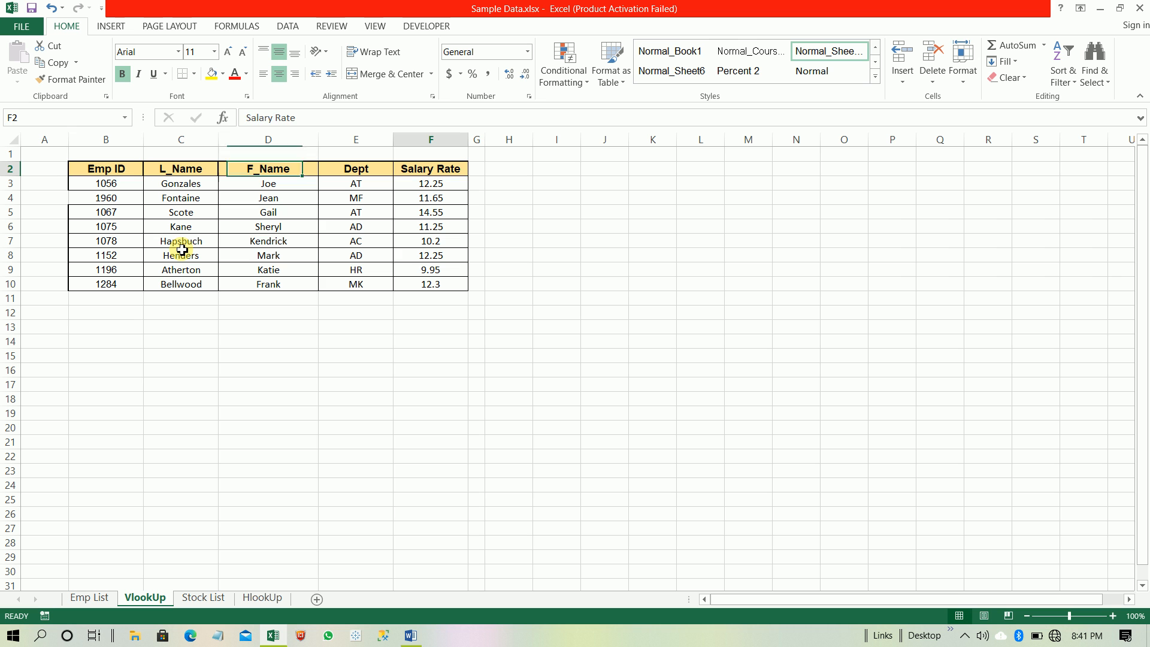
{"action": "key", "text": "Right"}
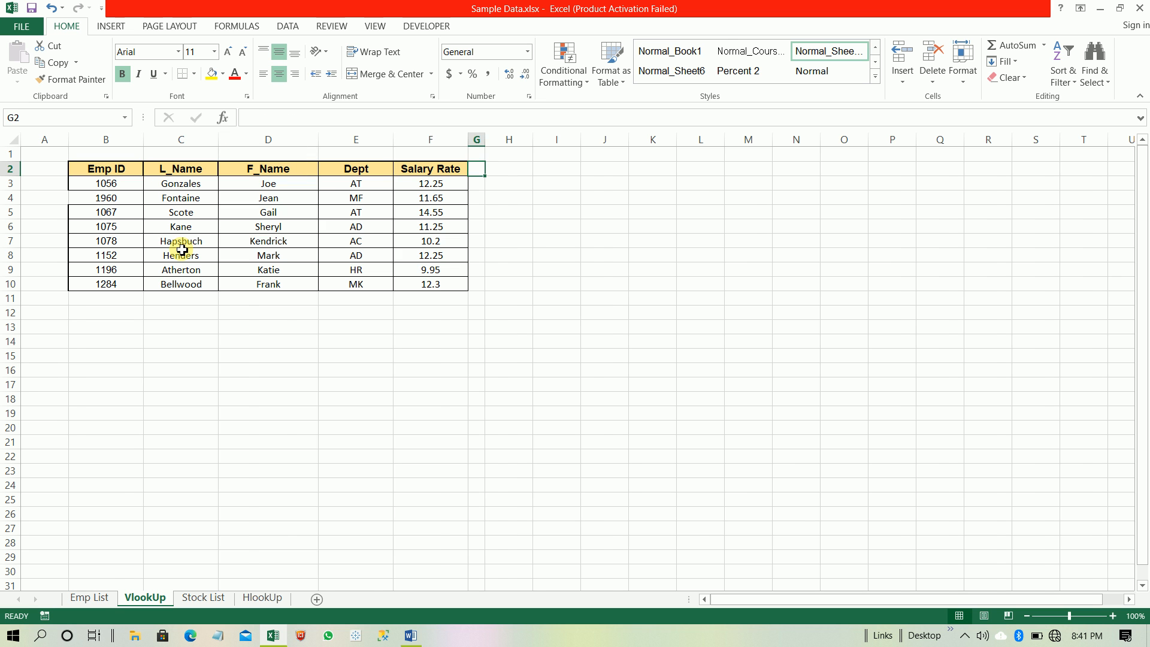
Copy the E-mail header from E1 of Emp List into G2 of VlookUp and autofit column G's width.
{"action": "key", "text": "ctrl+Page_Up"}
{"action": "key", "text": "Right"}
{"action": "key", "text": "Right"}
{"action": "key", "text": "Right"}
{"action": "key", "text": "Right"}
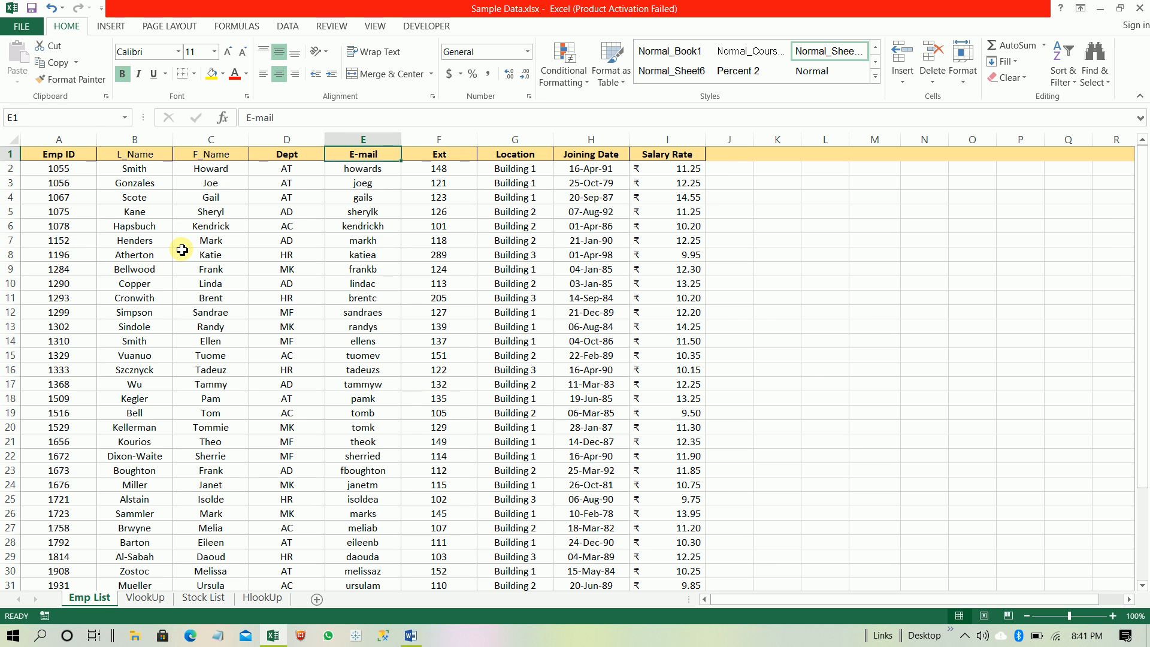
{"action": "key", "text": "ctrl+c"}
{"action": "key", "text": "ctrl+Page_Down"}
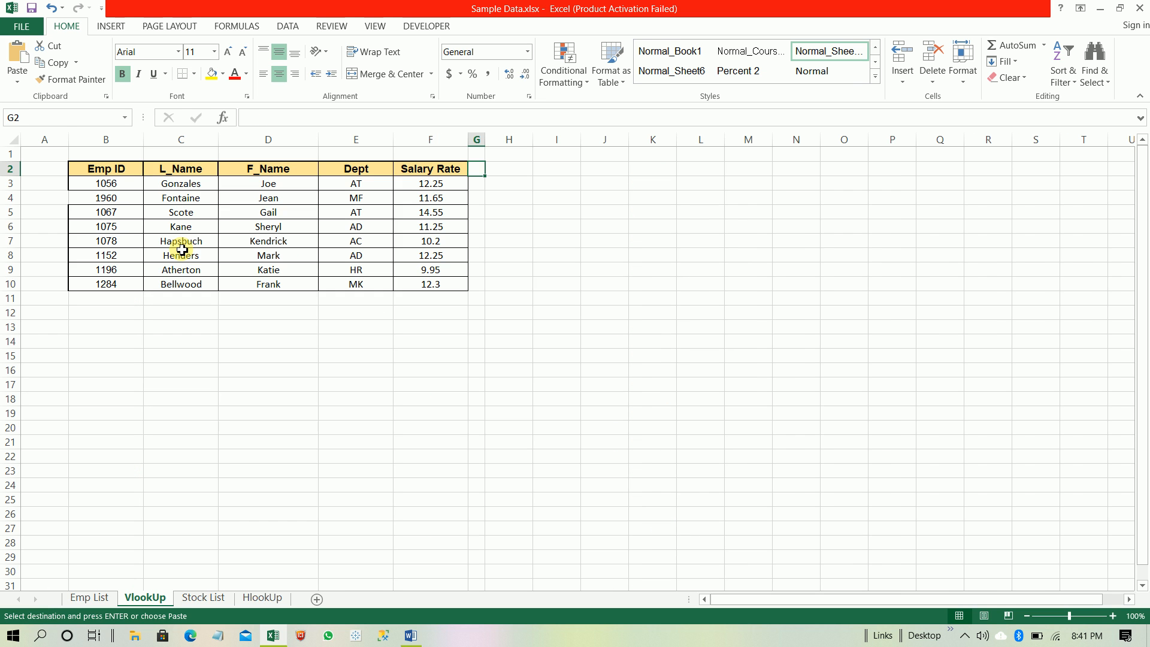
{"action": "key", "text": "Return"}
{"action": "key", "text": "alt"}
{"action": "key", "text": "h"}
{"action": "key", "text": "o"}
{"action": "key", "text": "i"}
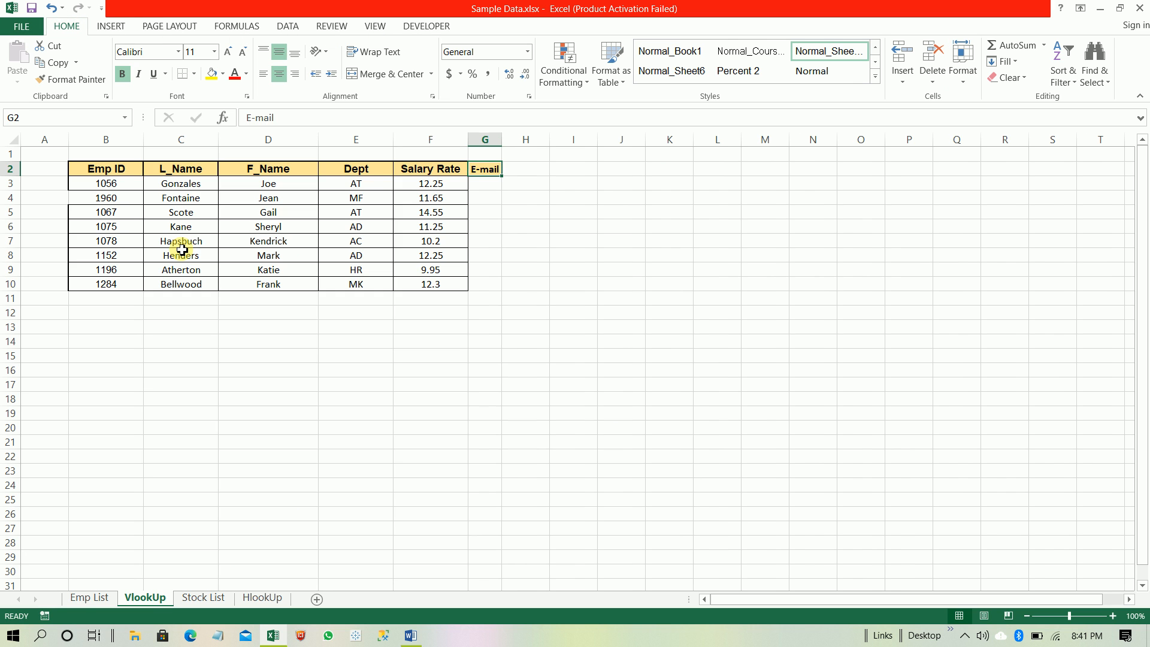
Copy the Salary Rate VLOOKUP formula from F3 into G3 under the E-mail header.
{"action": "key", "text": "Left"}
{"action": "key", "text": "Down"}
{"action": "key", "text": "Down"}
{"action": "key", "text": "Down"}
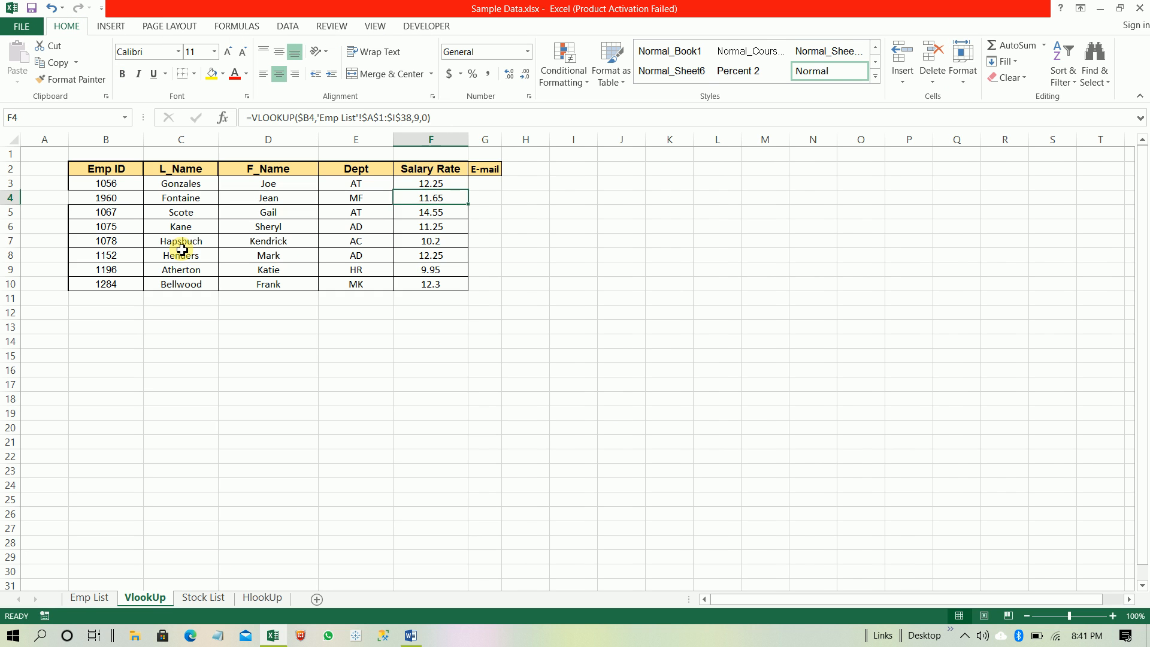
{"action": "key", "text": "Up"}
{"action": "key", "text": "Up"}
{"action": "key", "text": "Right"}
{"action": "key", "text": "ctrl+r"}
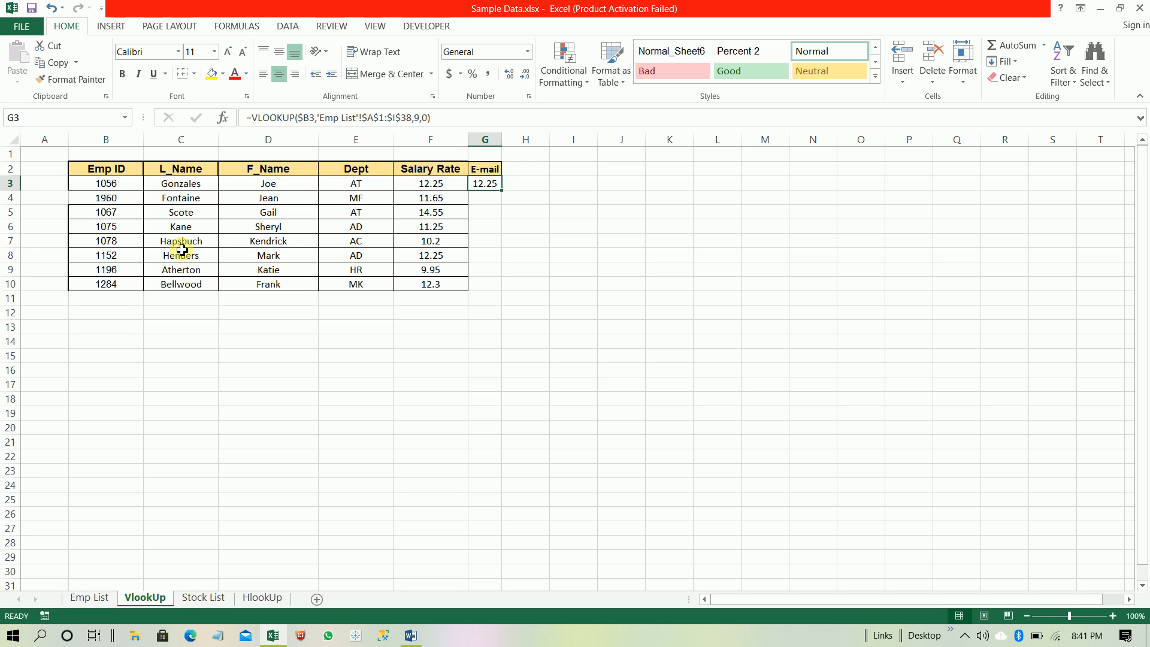
{"action": "key", "text": "Left"}
{"action": "key", "text": "ctrl+c"}
{"action": "key", "text": "Right"}
{"action": "key", "text": "ctrl+v"}
{"action": "key", "text": "Escape"}
{"action": "key", "text": "Left"}
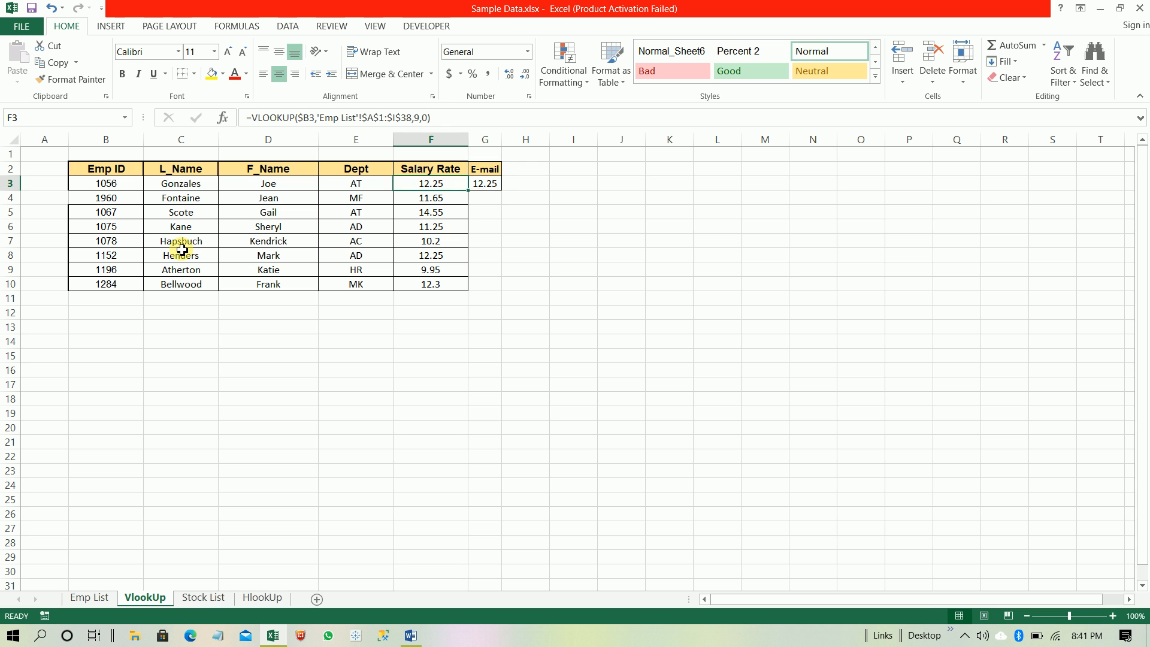
Copy the INDEX-MATCH formula from F8 in the Salary Rate column into G3:G10 under the E-mail header.
{"action": "key", "text": "Down"}
{"action": "key", "text": "Down"}
{"action": "key", "text": "Down"}
{"action": "key", "text": "Down"}
{"action": "key", "text": "Down"}
{"action": "key", "text": "ctrl+c"}
{"action": "key", "text": "ctrl+Up"}
{"action": "key", "text": "Right"}
{"action": "key", "text": "Down"}
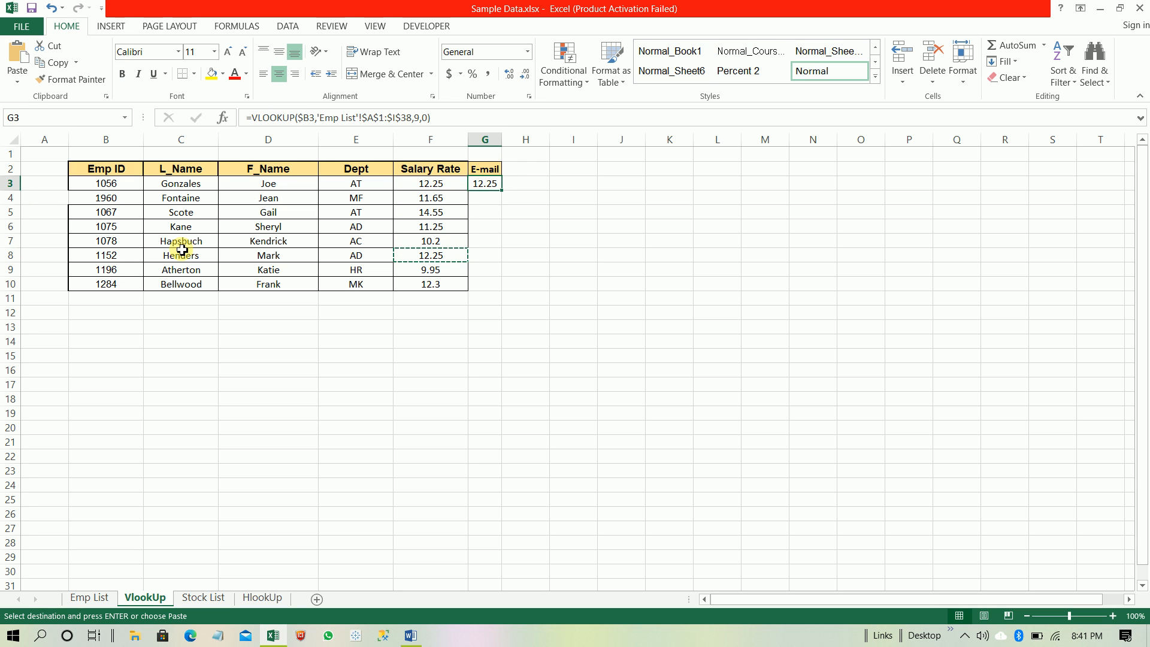
{"action": "key", "text": "shift+Down"}
{"action": "key", "text": "shift+Down"}
{"action": "key", "text": "shift+Down"}
{"action": "key", "text": "shift+Down"}
{"action": "key", "text": "shift+Down"}
{"action": "key", "text": "shift+Down"}
{"action": "key", "text": "shift+Down"}
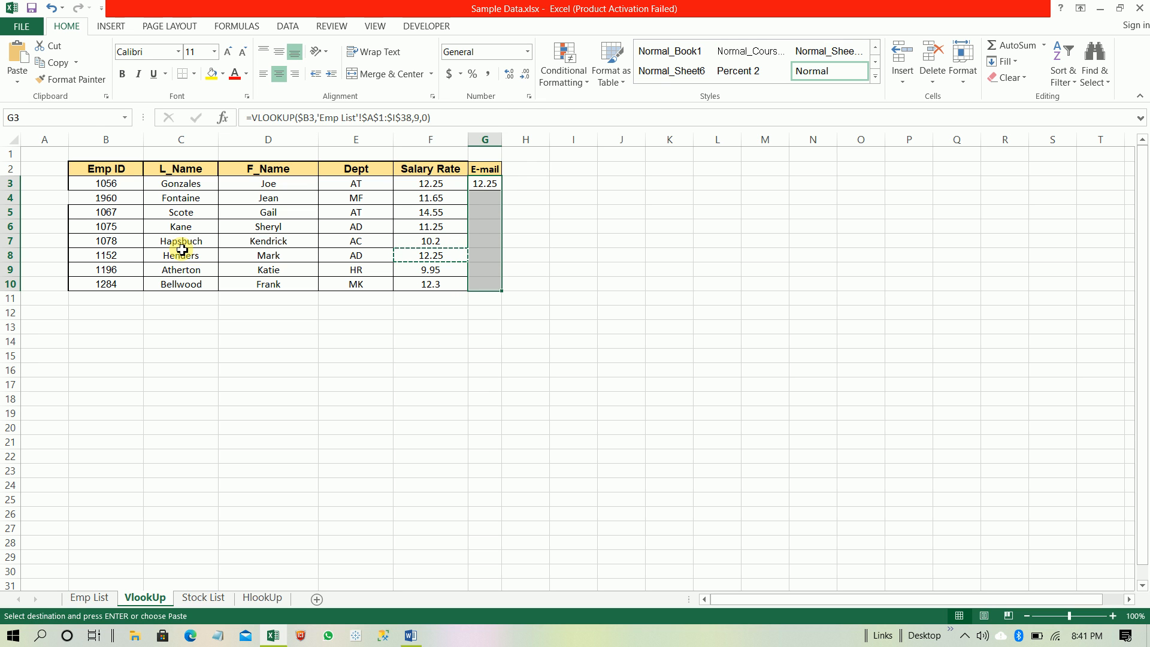
{"action": "key", "text": "ctrl+v"}
Autofit column G's width to the E-mail entries and clear the copy selection.
{"action": "key", "text": "alt"}
{"action": "key", "text": "h"}
{"action": "key", "text": "o"}
{"action": "key", "text": "i"}
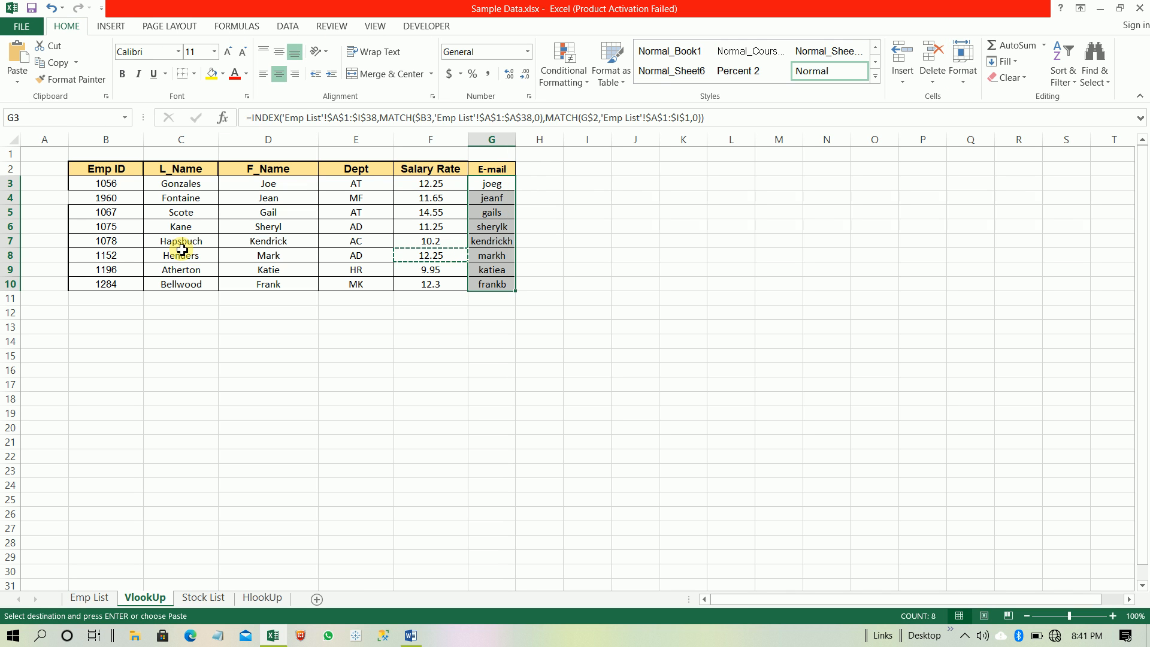
{"action": "key", "text": "Escape"}
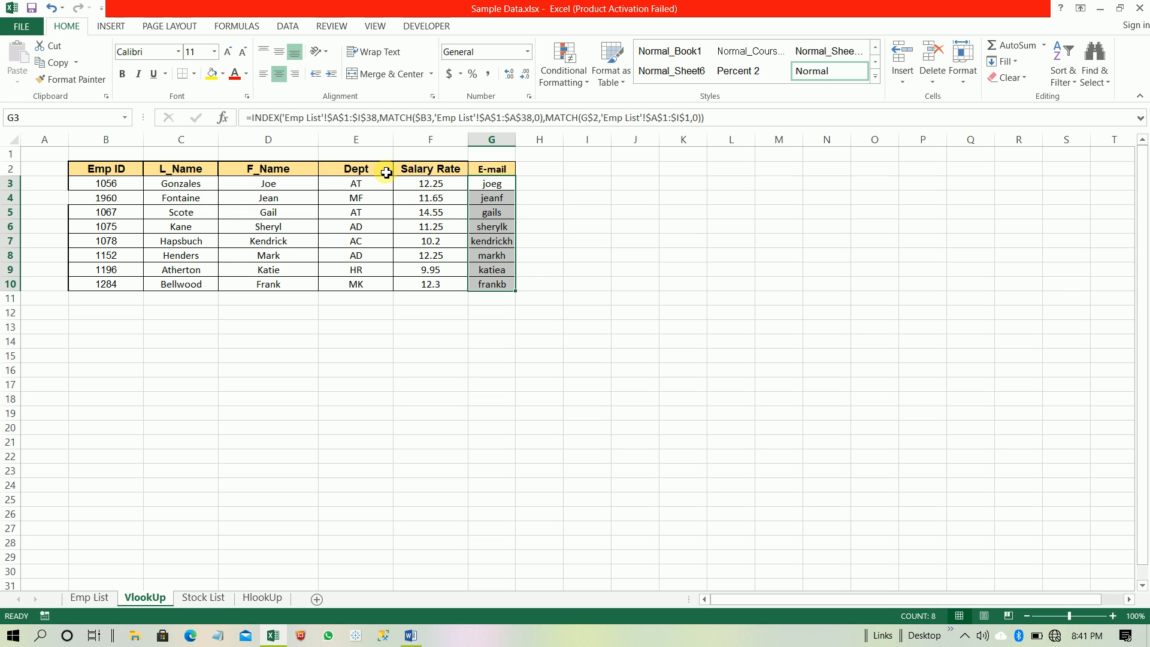
Look at the Salary Rate formula in F3 and return to the Emp ID header in B2.
{"action": "key", "text": "Left"}
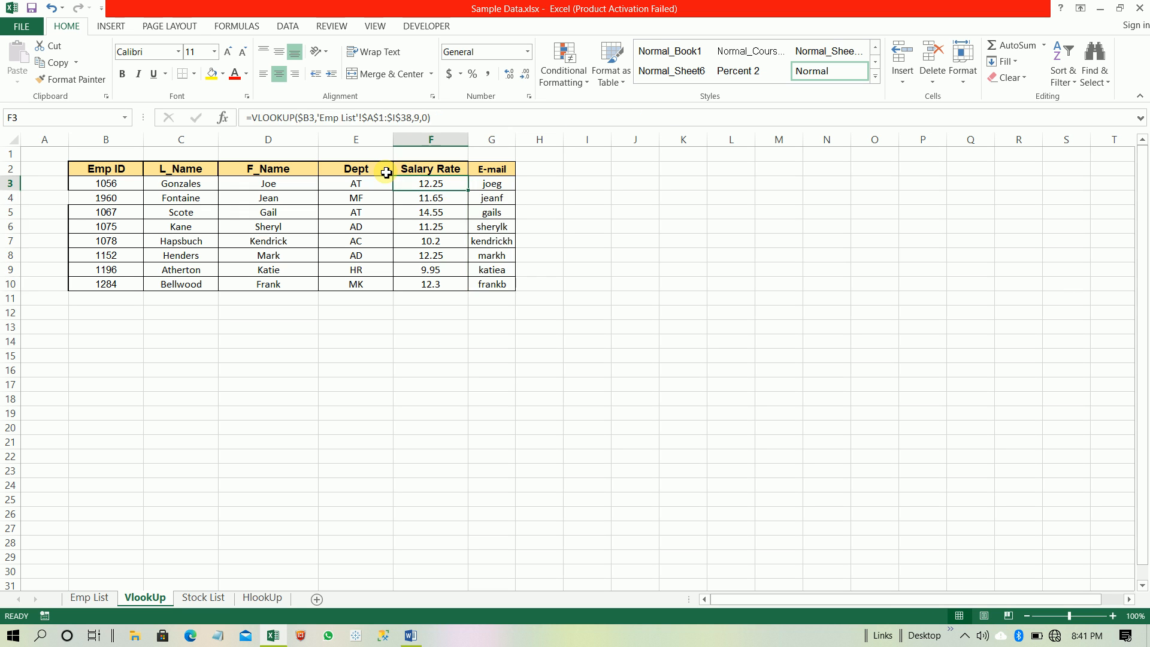
{"action": "key", "text": "Up"}
{"action": "key", "text": "ctrl+Left"}
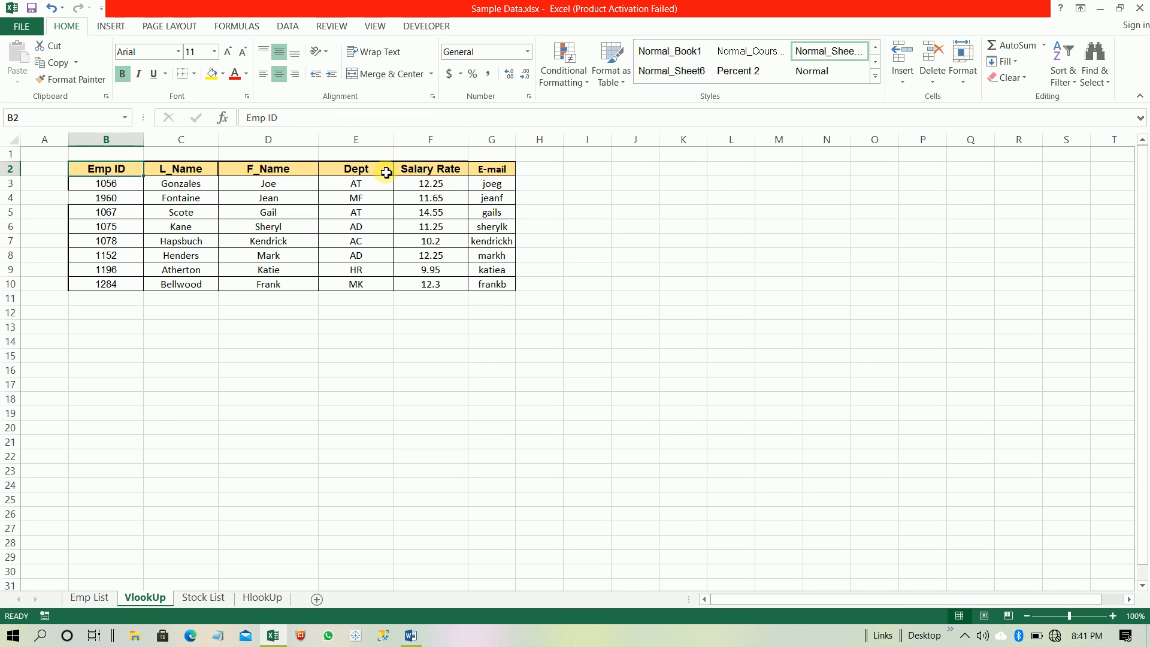